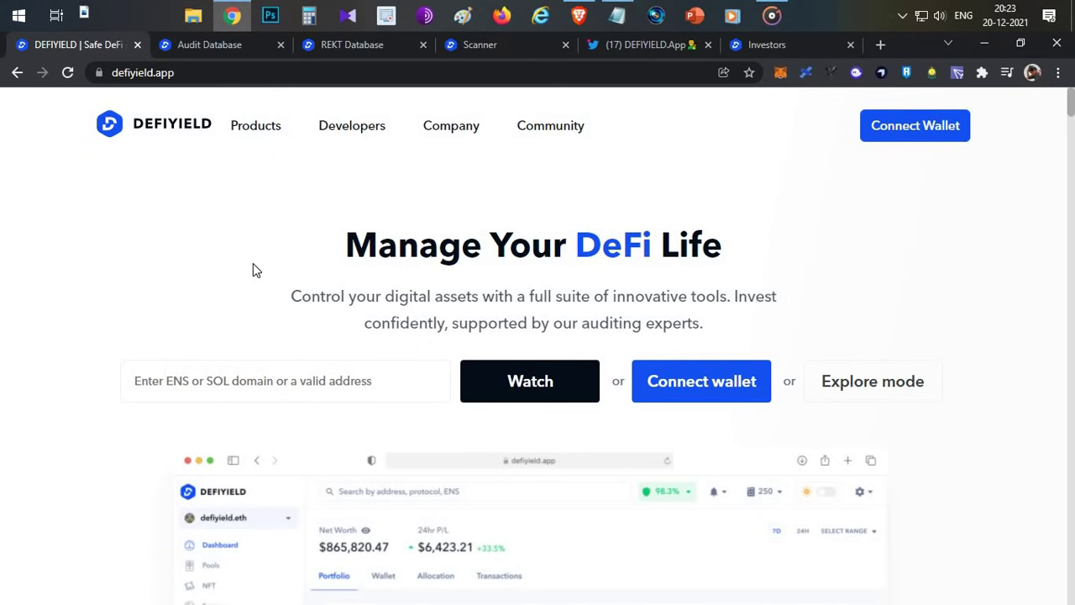
- Scroll to the Integrated Networks section and highlight the 17+ chains figure
{"action": "scroll", "coordinate": [235, 272], "scroll_direction": "down", "scroll_amount": 10}
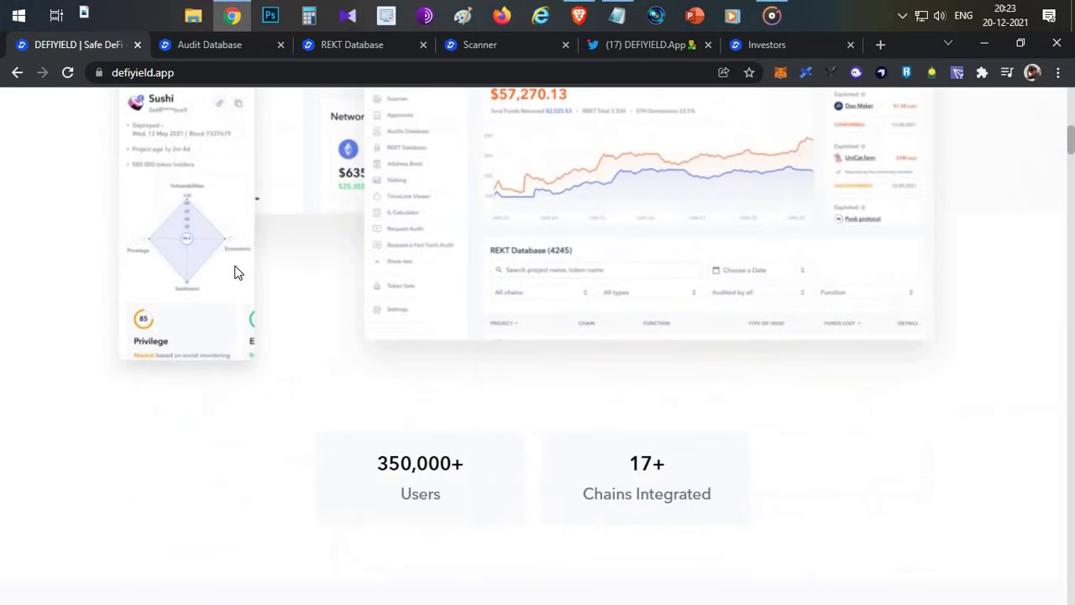
{"action": "scroll", "coordinate": [235, 272], "scroll_direction": "down", "scroll_amount": 3}
{"action": "scroll", "coordinate": [656, 320], "scroll_direction": "up", "scroll_amount": 6}
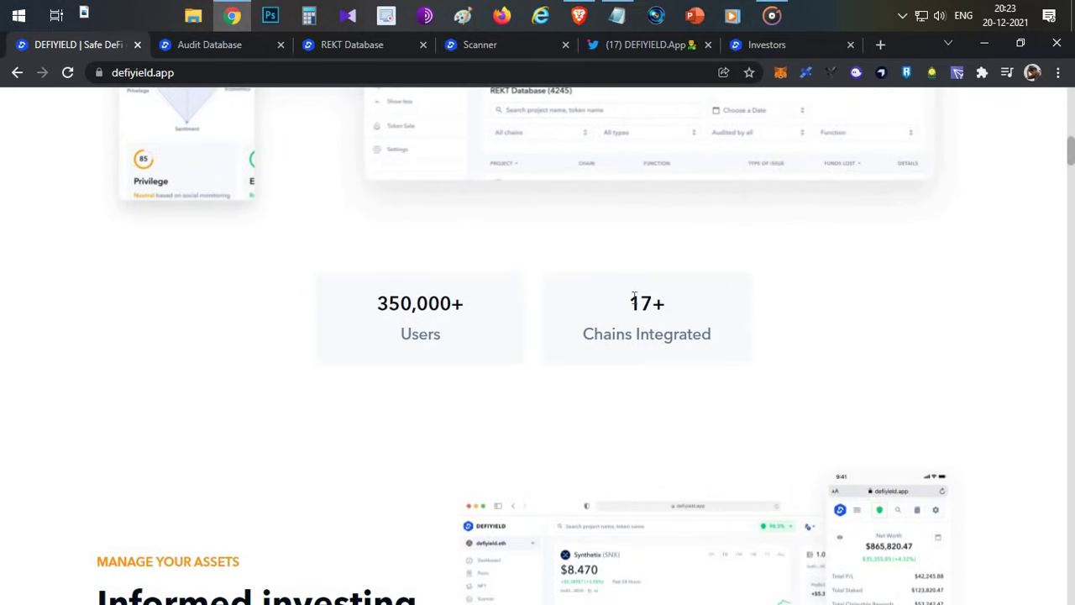
{"action": "left_click_drag", "start_coordinate": [660, 352], "coordinate": [515, 349]}
- Look over the networks grid, return to the top, and bring the DEFI Notepad address list forward
{"action": "scroll", "coordinate": [516, 331], "scroll_direction": "down", "scroll_amount": 8}
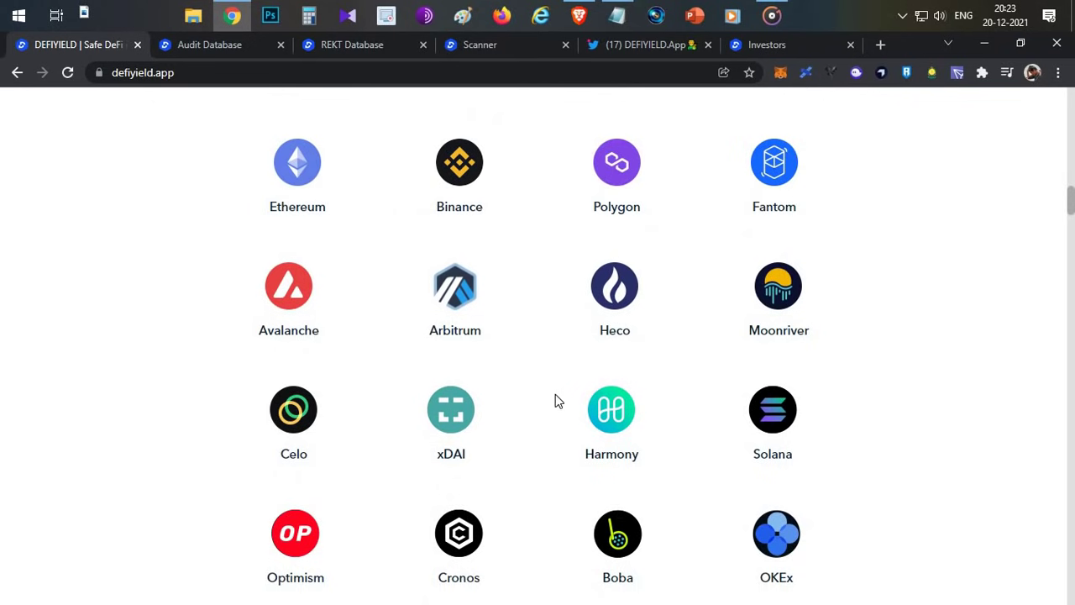
{"action": "scroll", "coordinate": [782, 360], "scroll_direction": "down", "scroll_amount": 1}
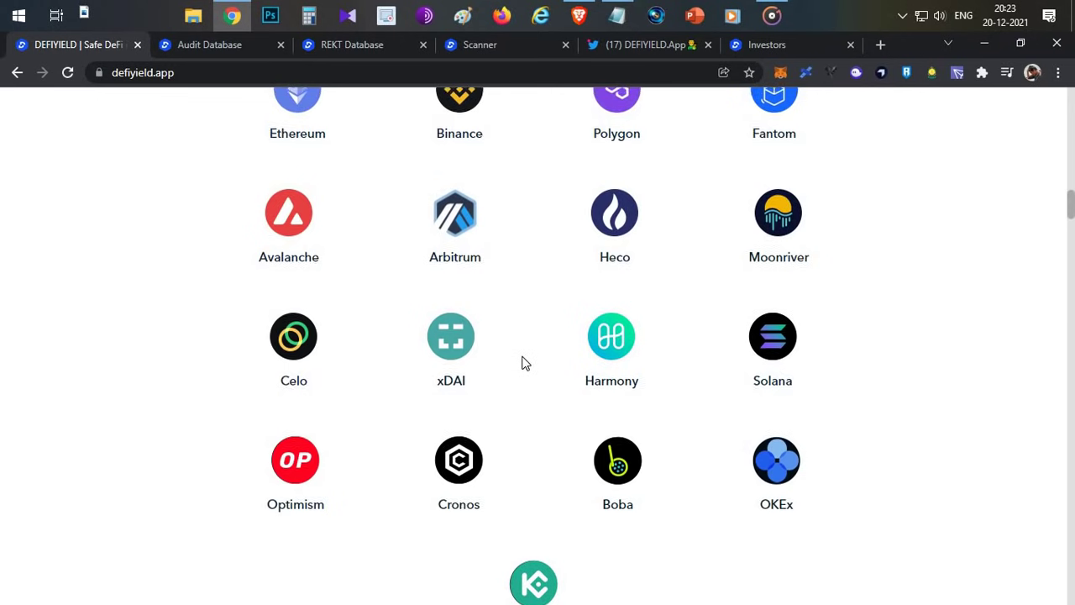
{"action": "scroll", "coordinate": [522, 362], "scroll_direction": "up", "scroll_amount": 15}
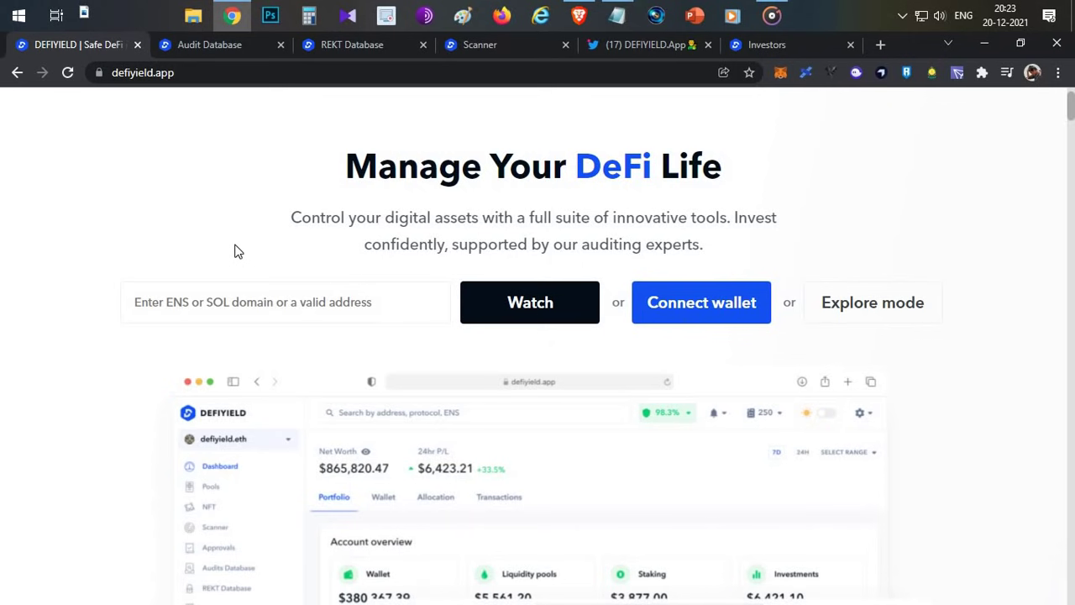
{"action": "scroll", "coordinate": [235, 251], "scroll_direction": "up", "scroll_amount": 1}
{"action": "left_click", "coordinate": [615, 16]}
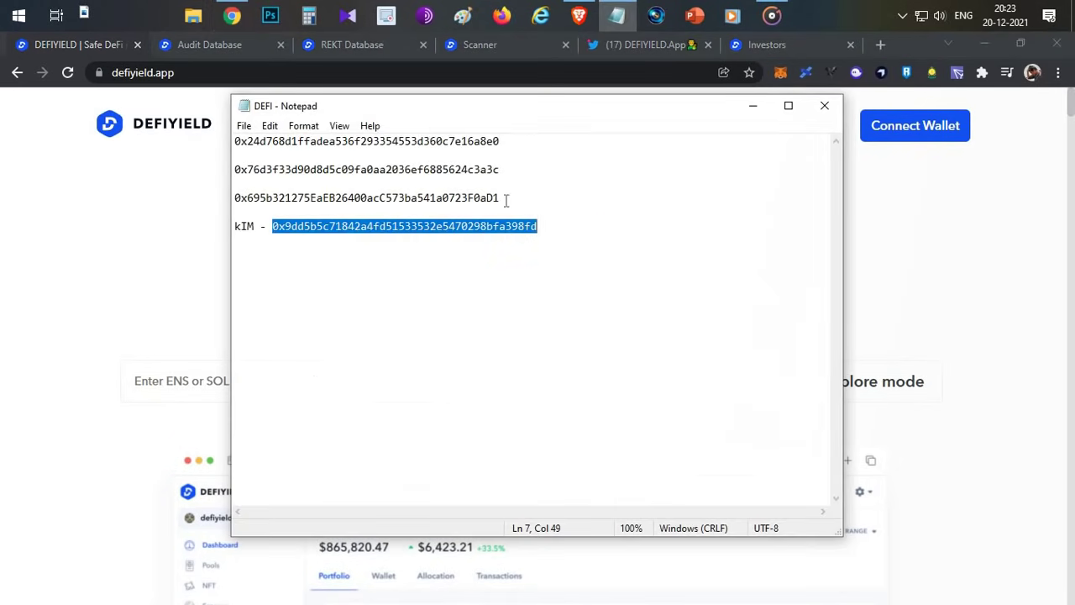
- Select the first wallet address in the DEFI notes, then focus DeFiYield's address field
{"action": "left_click", "coordinate": [508, 181]}
{"action": "left_click_drag", "start_coordinate": [501, 143], "coordinate": [234, 143]}
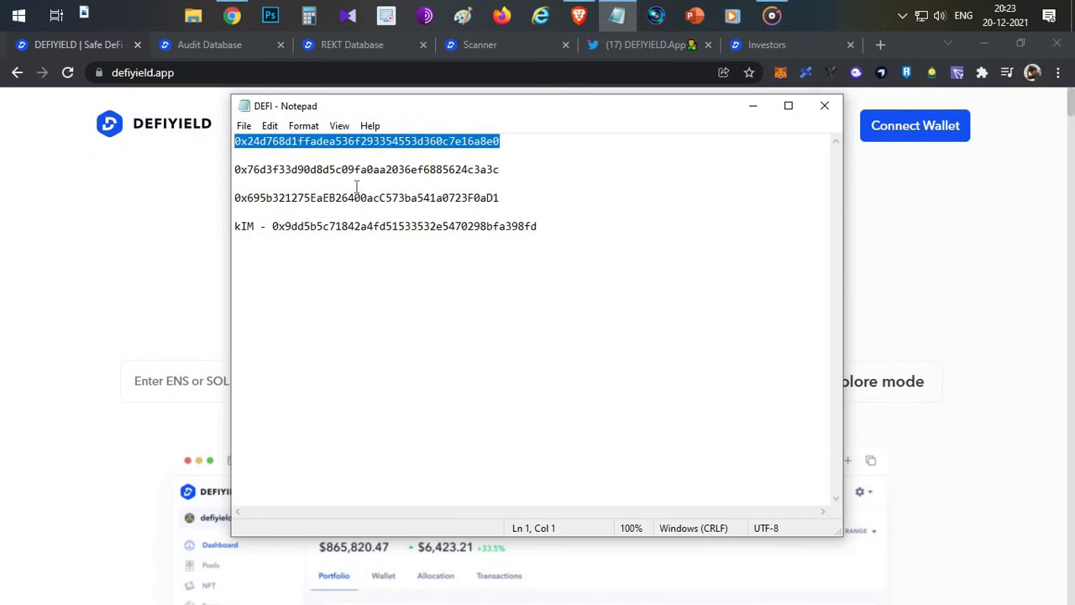
{"action": "left_click", "coordinate": [151, 282]}
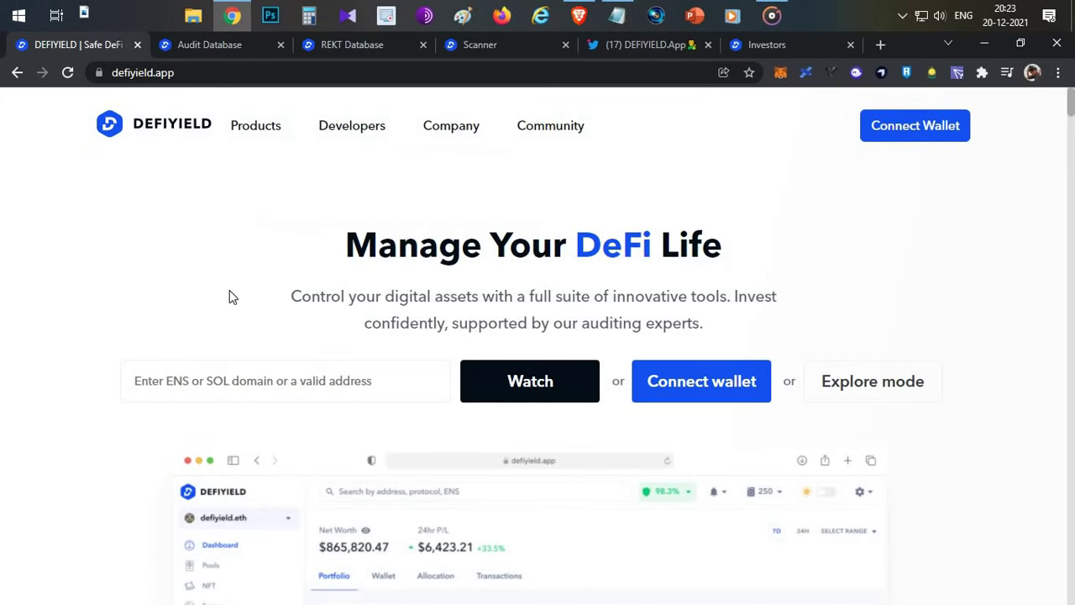
{"action": "left_click", "coordinate": [193, 383]}
- Paste and watch the first wallet, highlighting its $86,319.50 all-chain net worth
{"action": "type", "text": "0x24d768d18adea336f29335455d360c7e16afe0"}
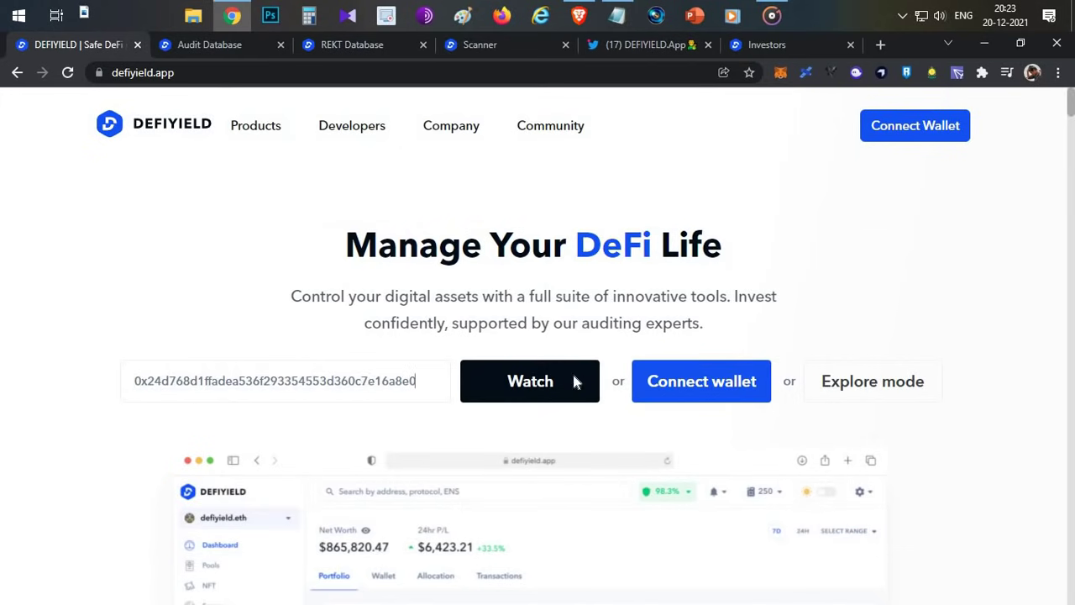
{"action": "left_click", "coordinate": [576, 380]}
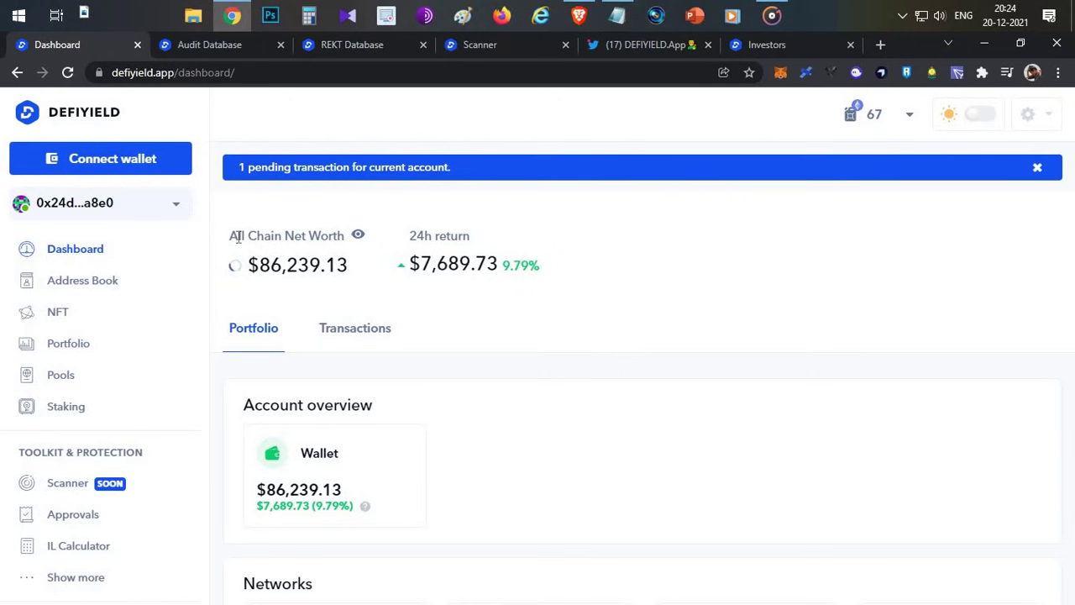
{"action": "left_click_drag", "start_coordinate": [230, 235], "coordinate": [294, 236]}
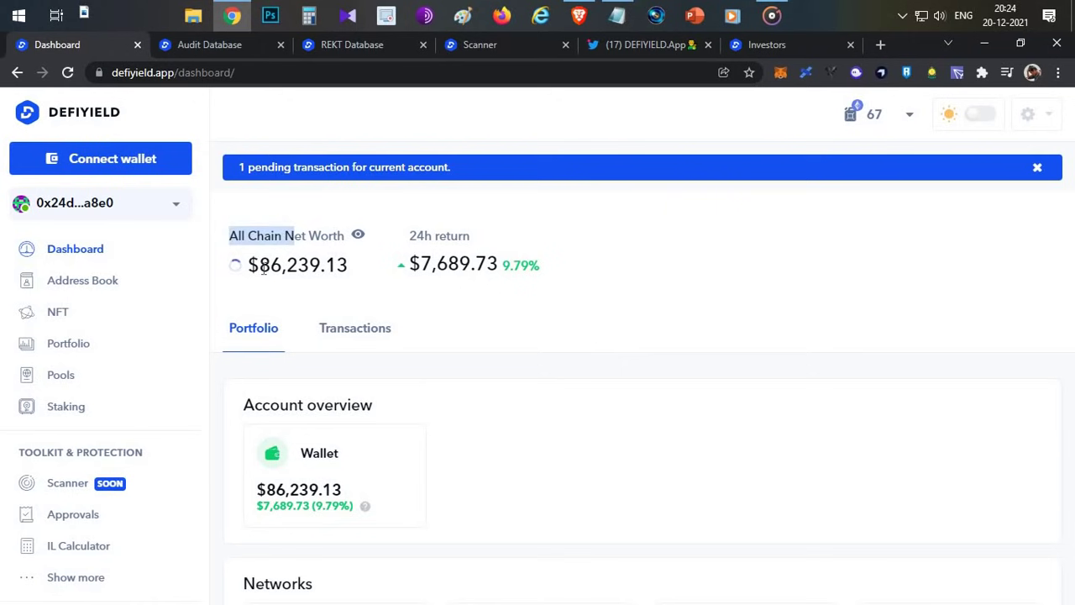
{"action": "double_click", "coordinate": [277, 264]}
{"action": "left_click", "coordinate": [563, 351]}
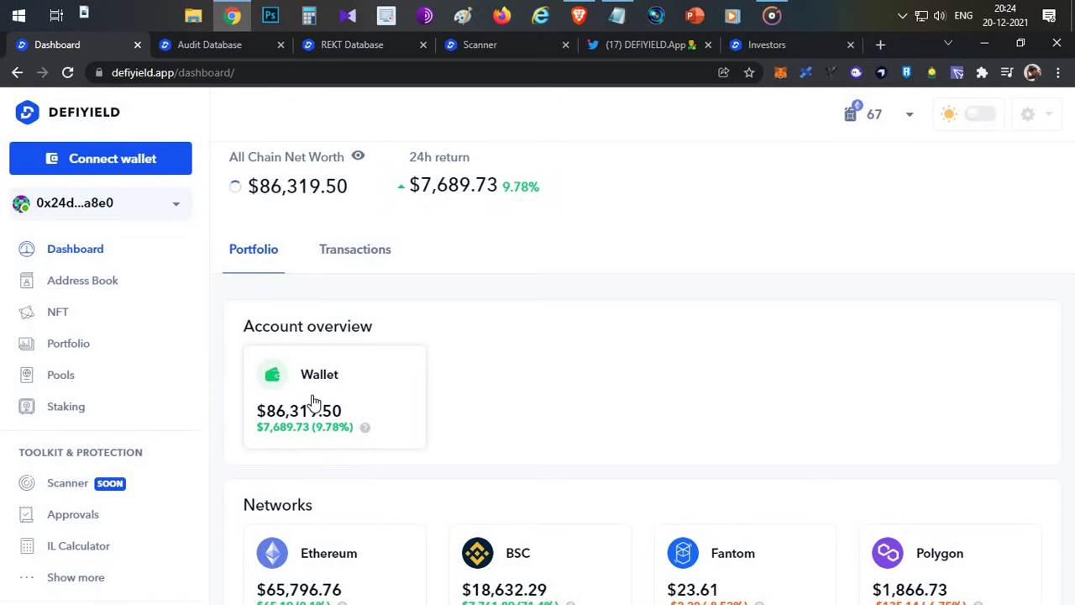
- Review the dashboard's per-network balances, including Ethereum at $65,796.76
{"action": "scroll", "coordinate": [550, 320], "scroll_direction": "down", "scroll_amount": 3}
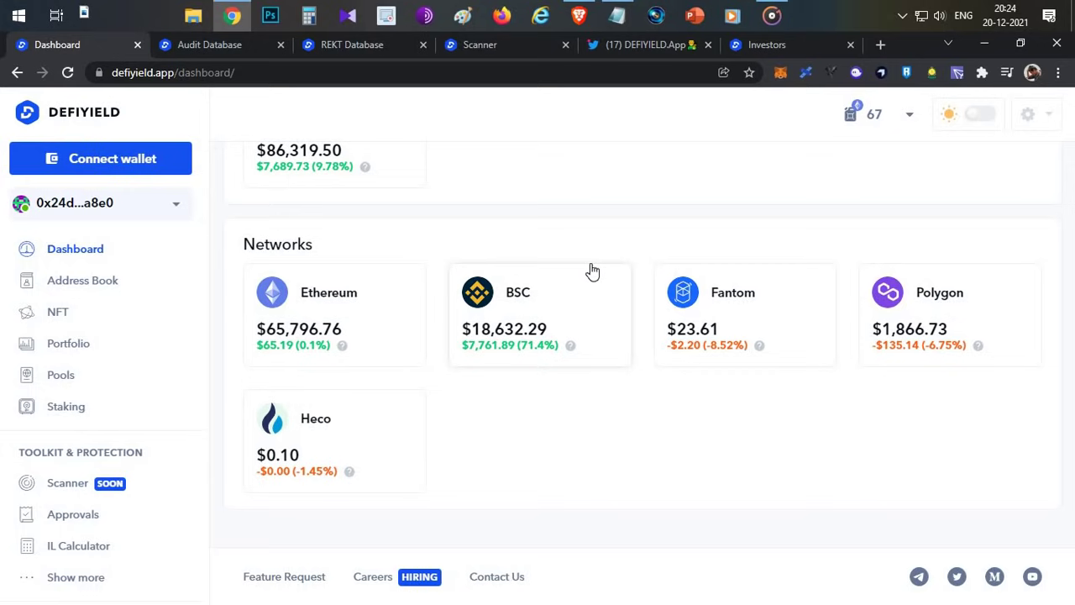
{"action": "scroll", "coordinate": [622, 294], "scroll_direction": "up", "scroll_amount": 4}
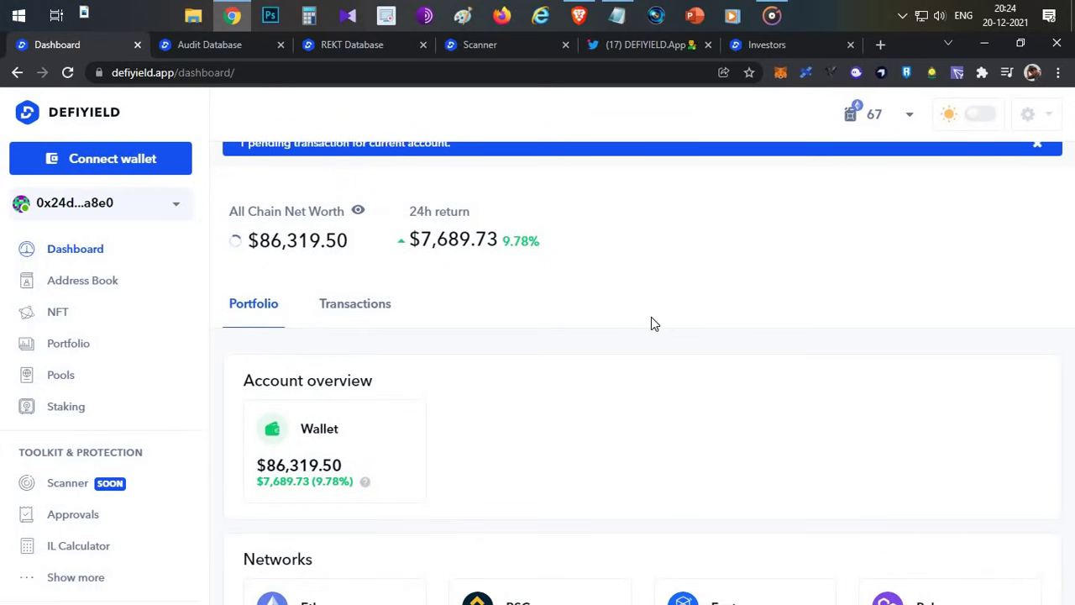
{"action": "scroll", "coordinate": [655, 323], "scroll_direction": "up", "scroll_amount": 1}
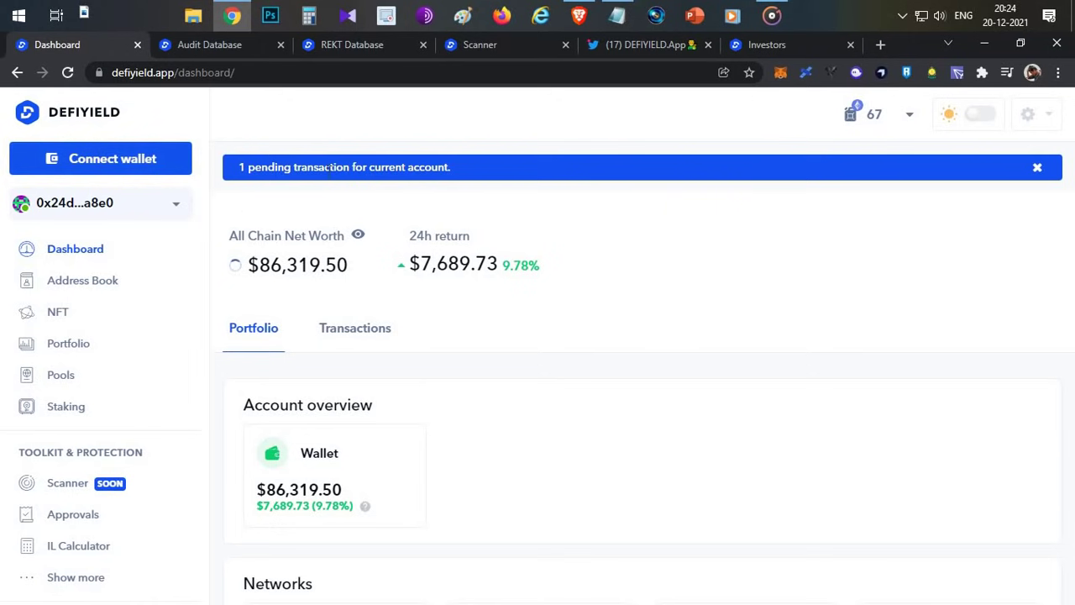
{"action": "scroll", "coordinate": [324, 277], "scroll_direction": "down", "scroll_amount": 4}
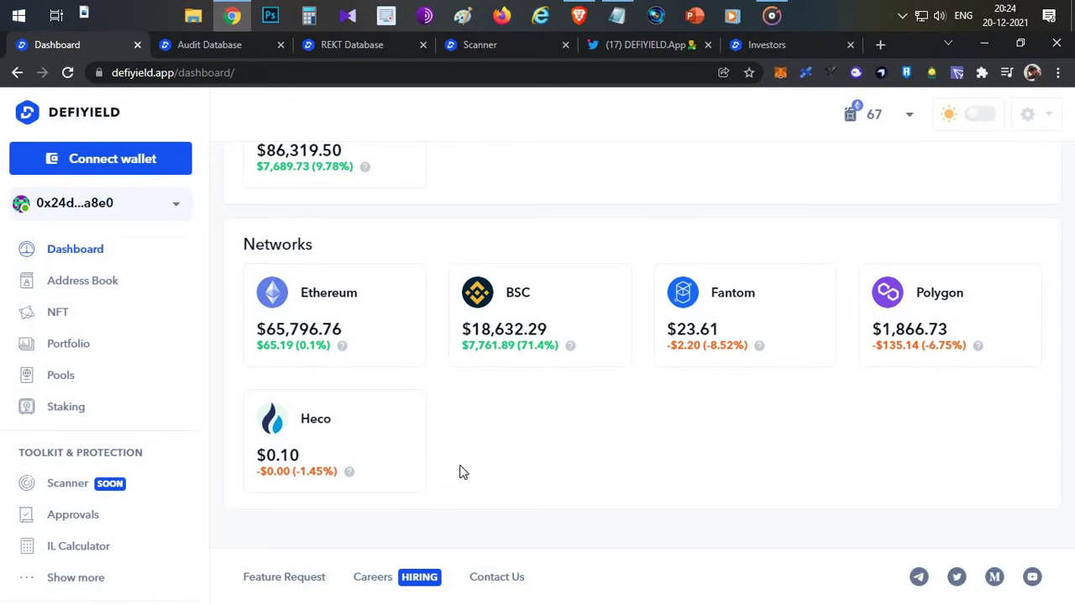
{"action": "scroll", "coordinate": [513, 443], "scroll_direction": "up", "scroll_amount": 4}
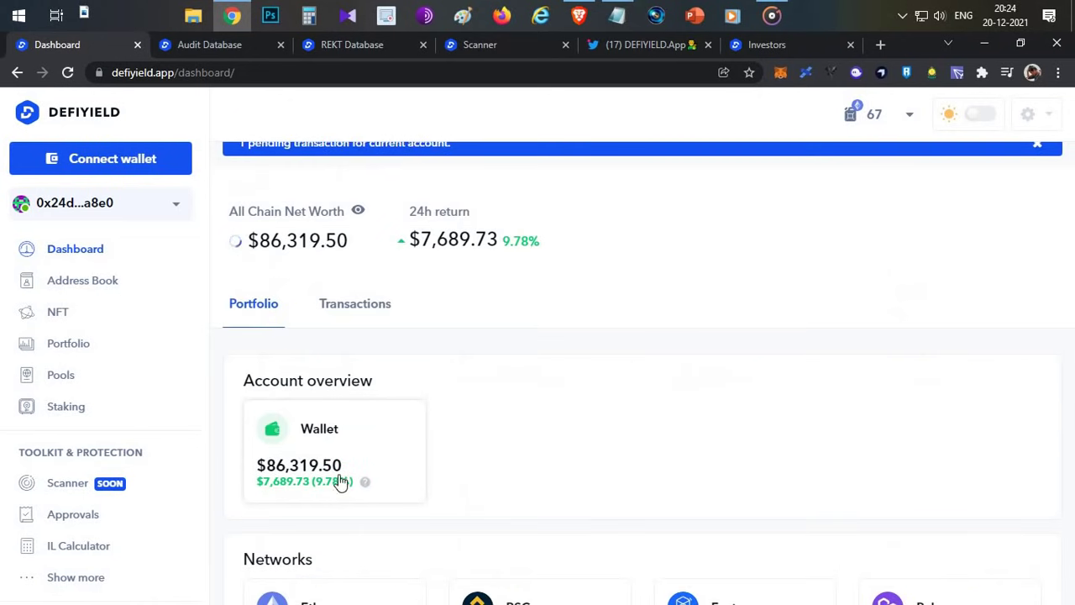
- Switch to Brave's DeFiYield Dashboard and scroll to Protocols, where PancakeV2 shows $15,224.93
{"action": "left_click", "coordinate": [578, 15]}
{"action": "left_click", "coordinate": [616, 42]}
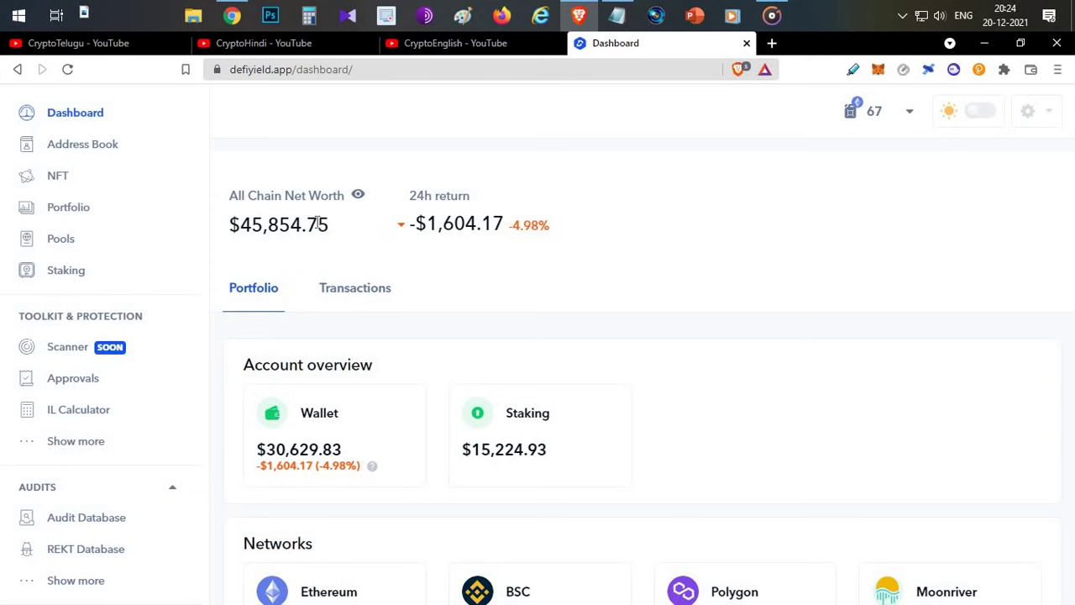
{"action": "scroll", "coordinate": [315, 222], "scroll_direction": "down", "scroll_amount": 3}
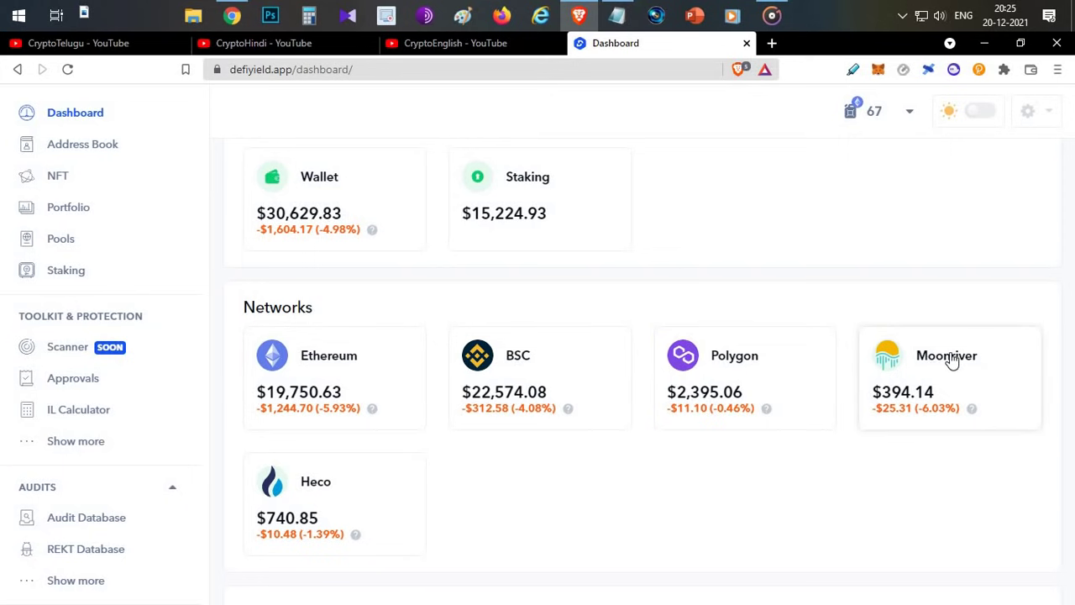
{"action": "scroll", "coordinate": [542, 280], "scroll_direction": "down", "scroll_amount": 3}
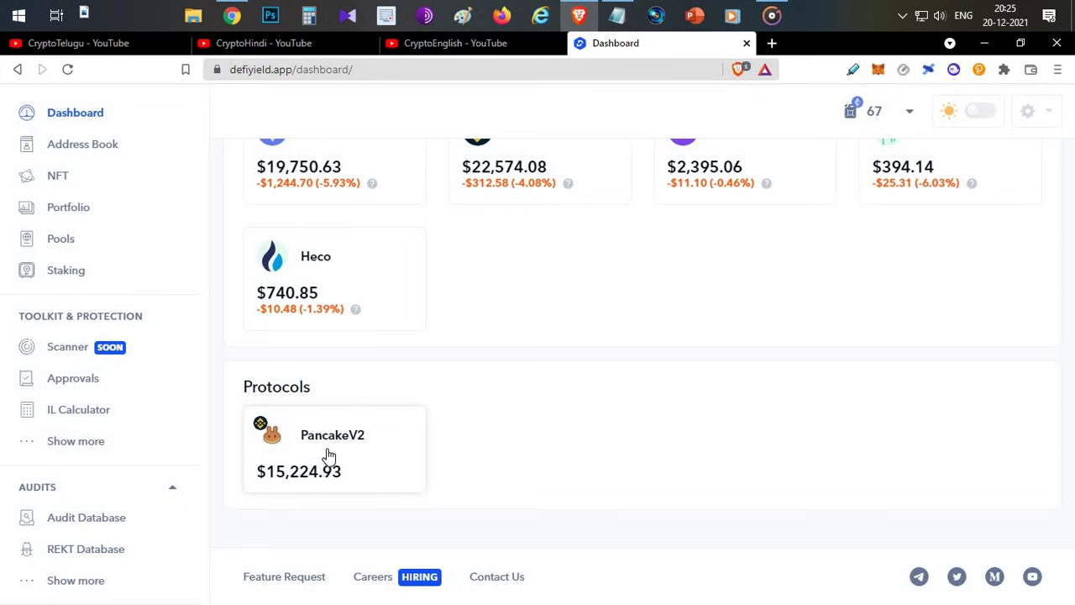
- Open the PancakeV2 details and highlight the BUSD/USDC staking balance worth $15,171.64
{"action": "left_click", "coordinate": [323, 453]}
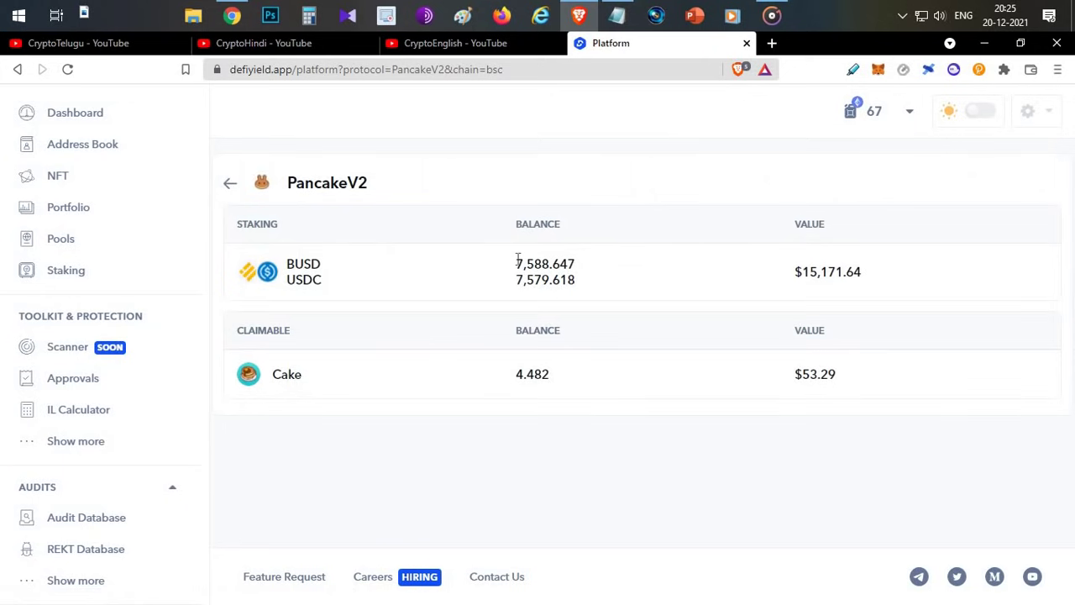
{"action": "left_click_drag", "start_coordinate": [565, 264], "coordinate": [305, 264]}
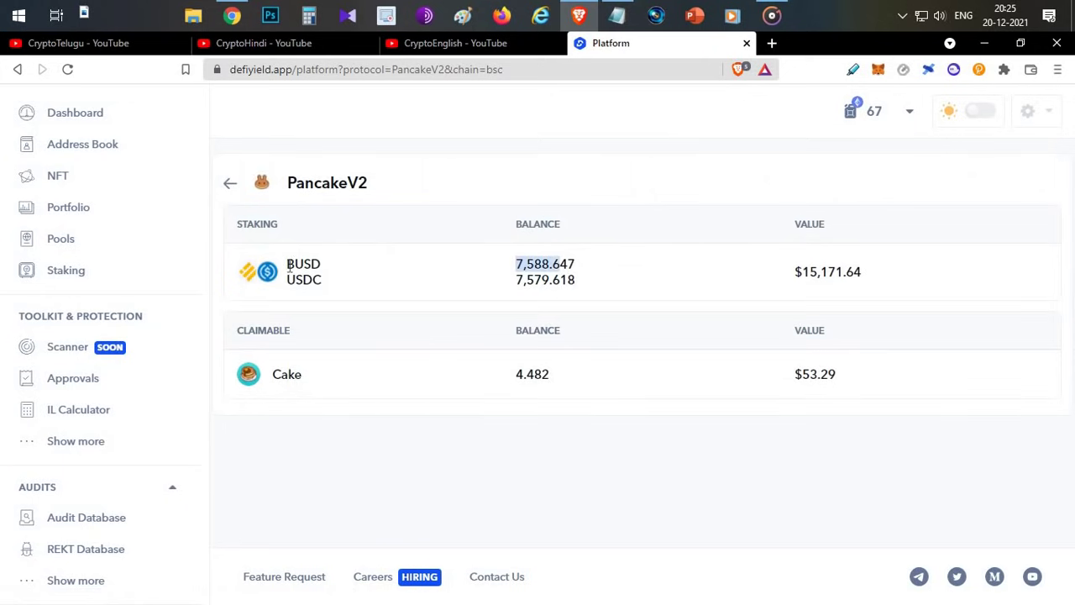
{"action": "double_click", "coordinate": [294, 264]}
{"action": "double_click", "coordinate": [302, 279]}
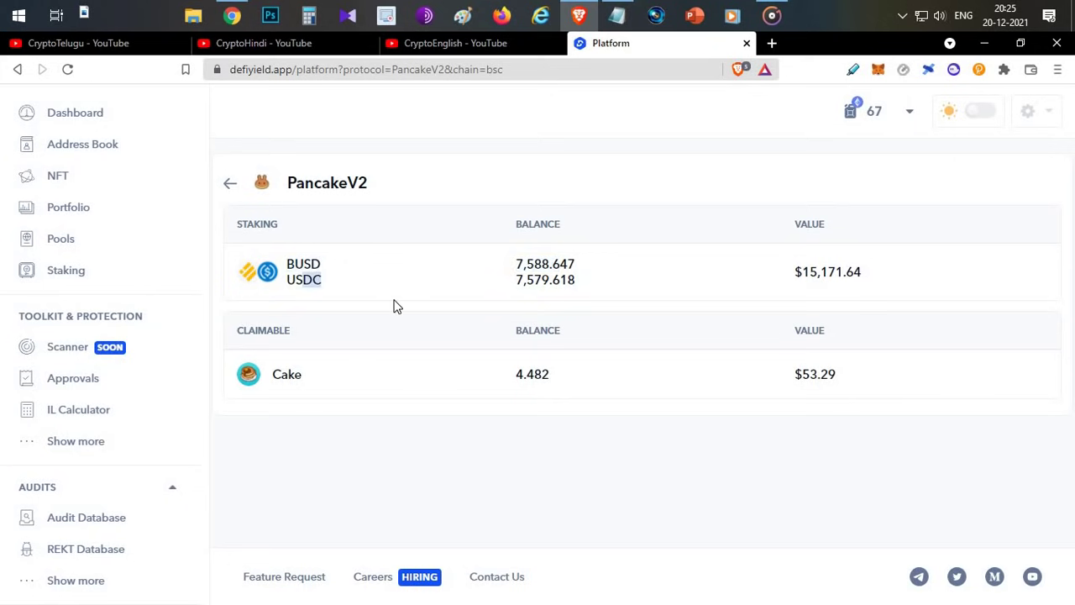
{"action": "left_click_drag", "start_coordinate": [526, 263], "coordinate": [547, 288]}
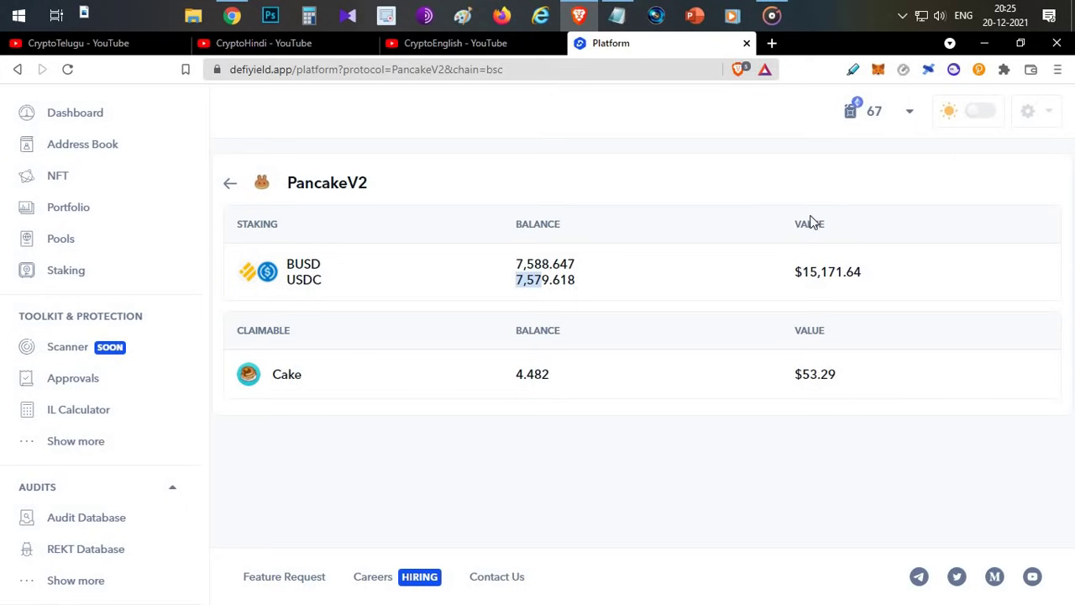
{"action": "triple_click", "coordinate": [798, 278]}
{"action": "left_click", "coordinate": [663, 273]}
- Highlight the claimable 4.482 Cake worth $53.29, then return to the main dashboard
{"action": "left_click_drag", "start_coordinate": [334, 382], "coordinate": [415, 391]}
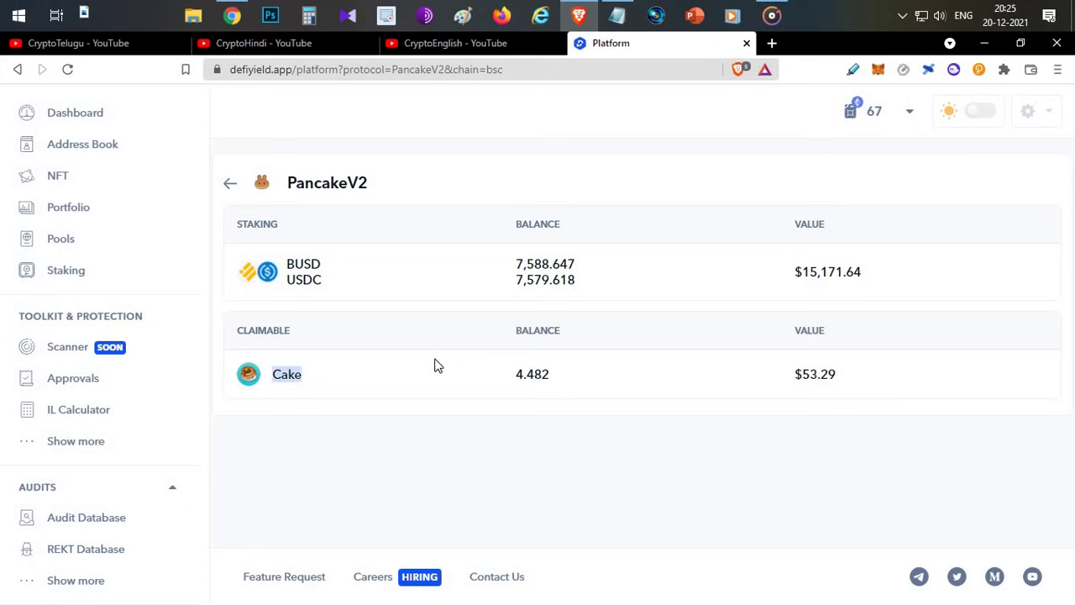
{"action": "double_click", "coordinate": [558, 382]}
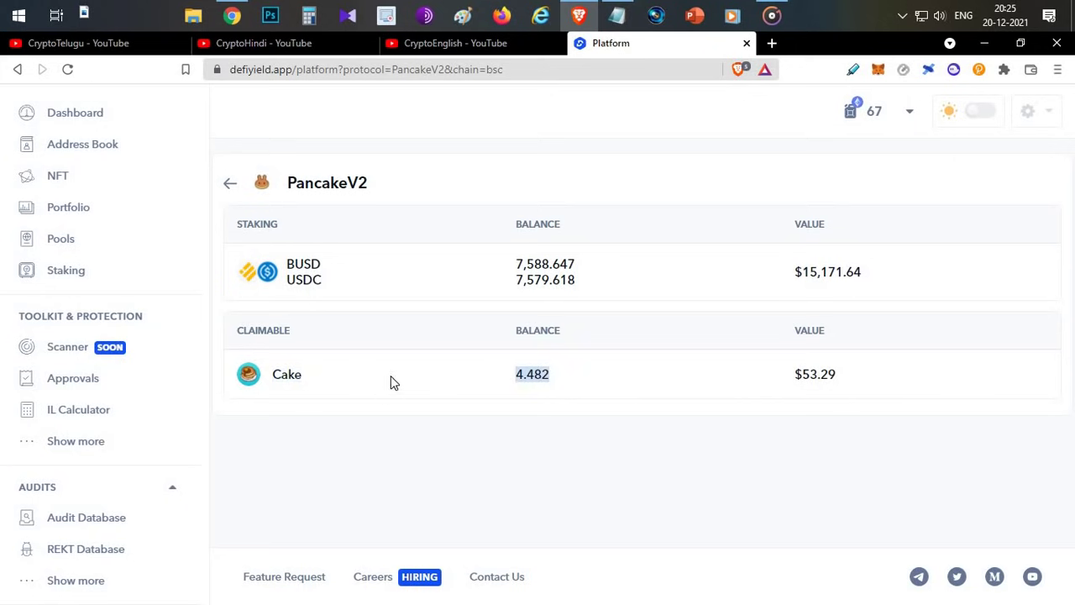
{"action": "left_click_drag", "start_coordinate": [859, 377], "coordinate": [794, 378]}
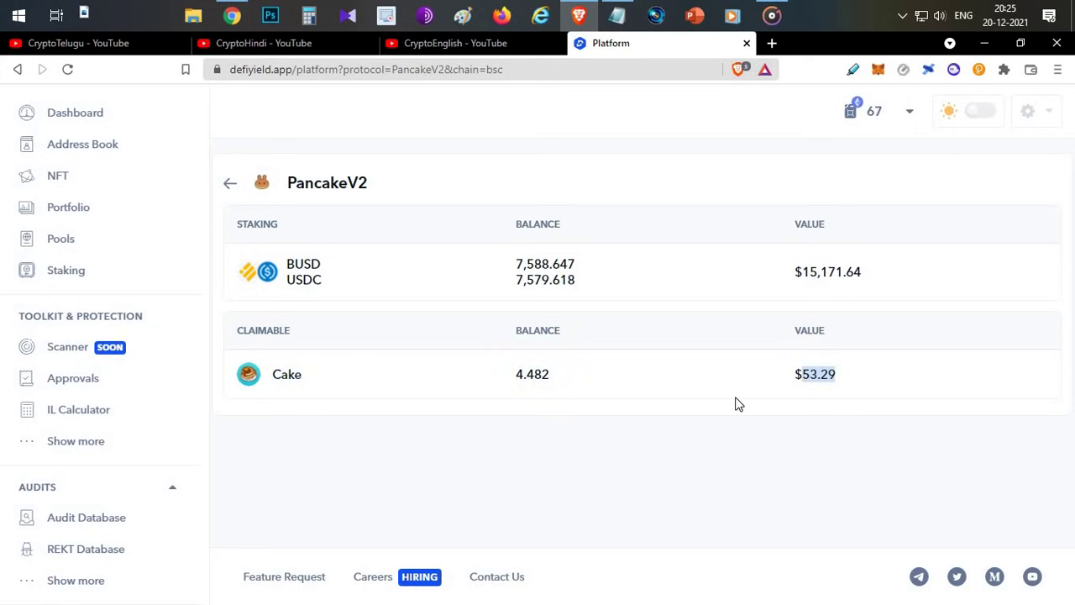
{"action": "left_click", "coordinate": [266, 215]}
{"action": "left_click", "coordinate": [232, 185]}
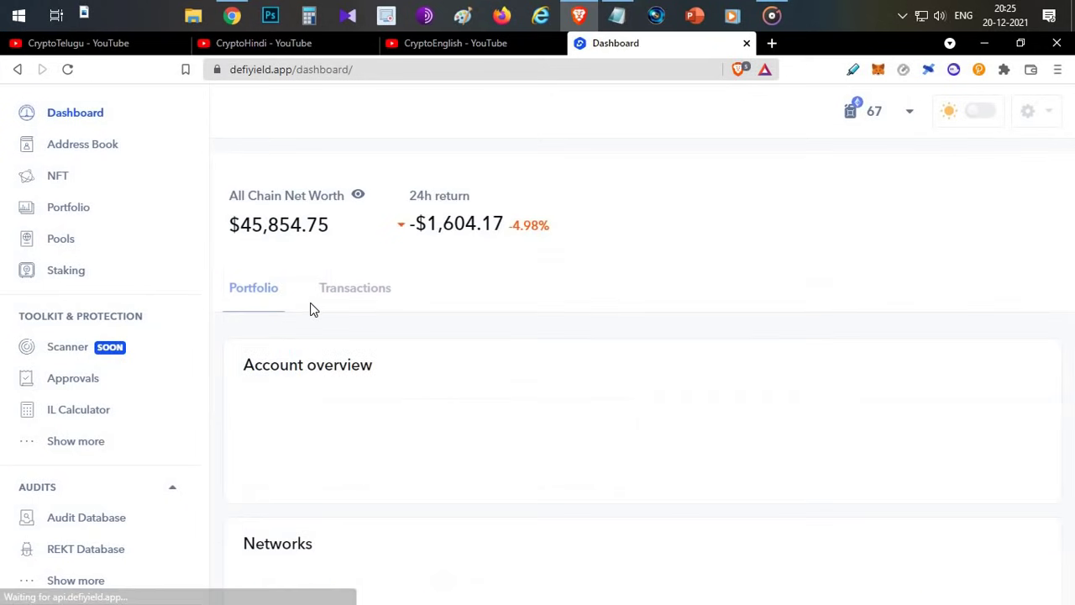
- Scroll the Brave dashboard, then switch back to the Chrome window showing the $86,319.50 wallet
{"action": "scroll", "coordinate": [446, 298], "scroll_direction": "down", "scroll_amount": 5}
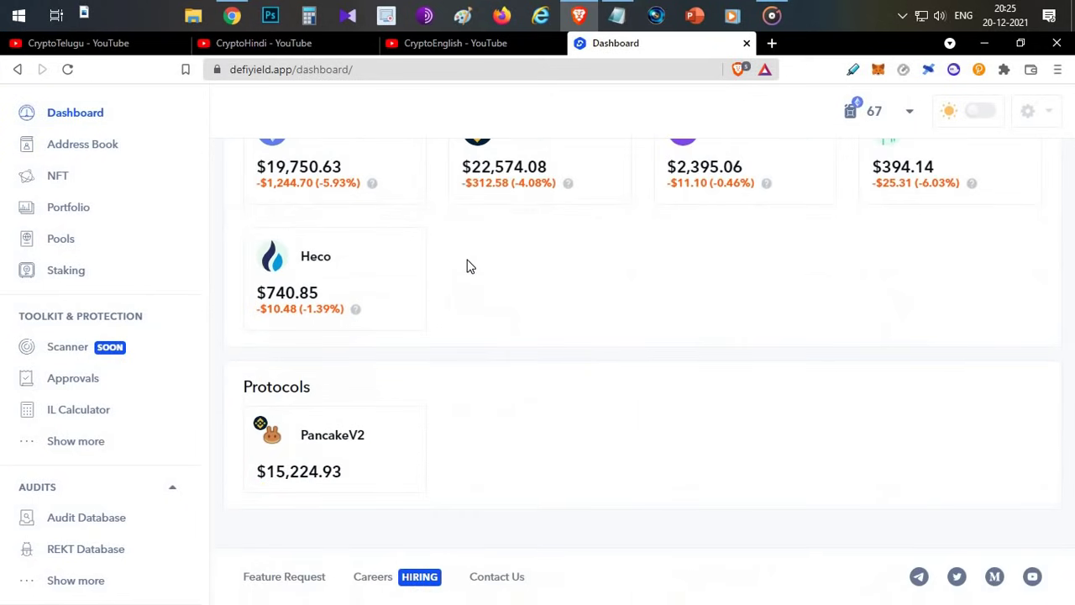
{"action": "scroll", "coordinate": [645, 283], "scroll_direction": "up", "scroll_amount": 3}
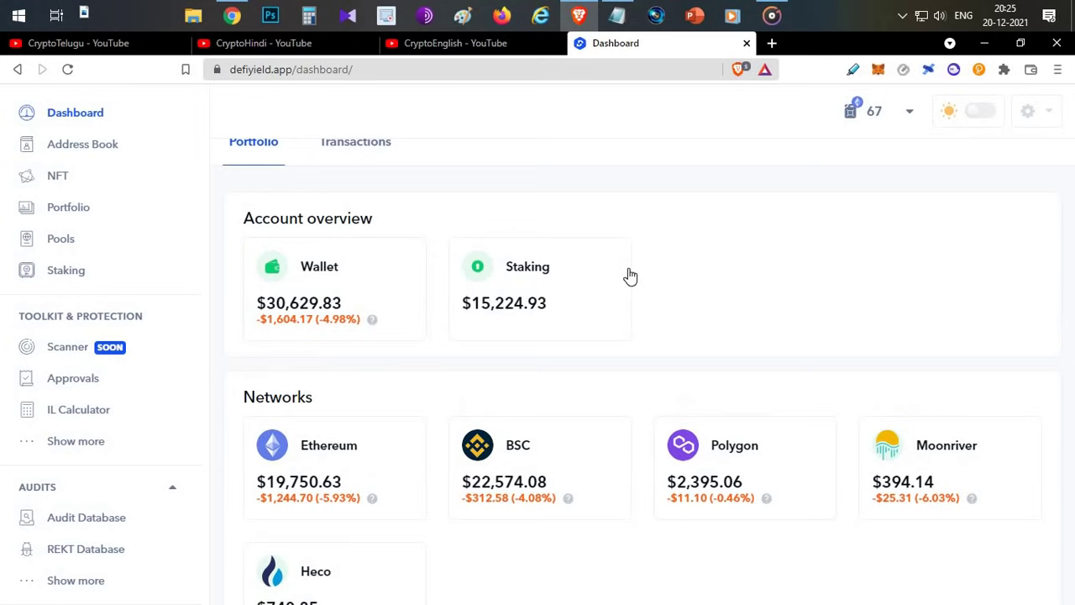
{"action": "scroll", "coordinate": [566, 331], "scroll_direction": "down", "scroll_amount": 2}
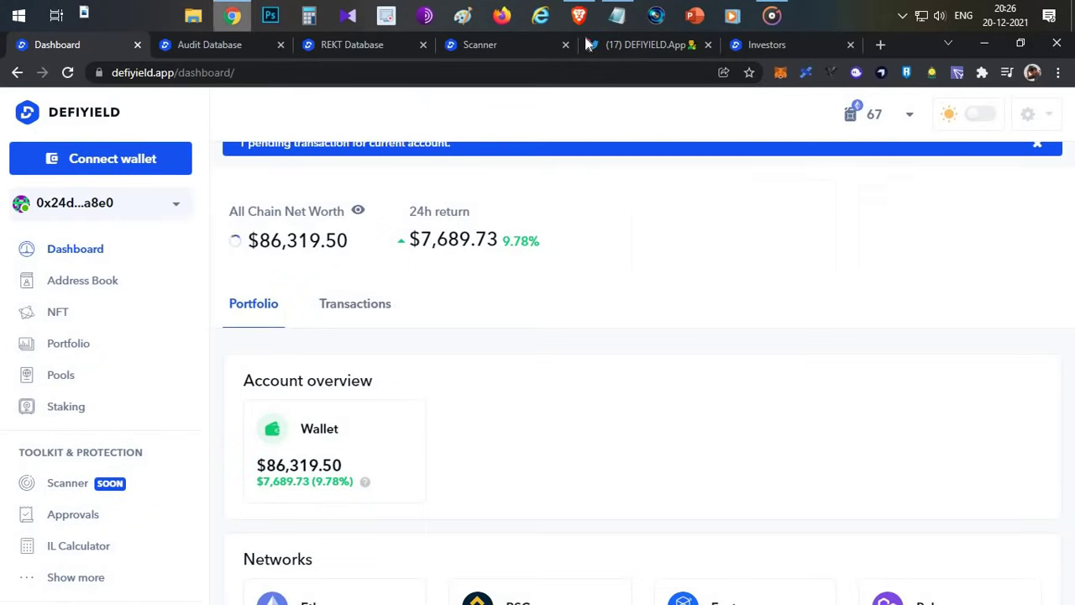
{"action": "left_click", "coordinate": [232, 15]}
- Copy the second wallet address from line 3 of the DEFI notes and return to the dashboard
{"action": "key", "text": "alt+Tab"}
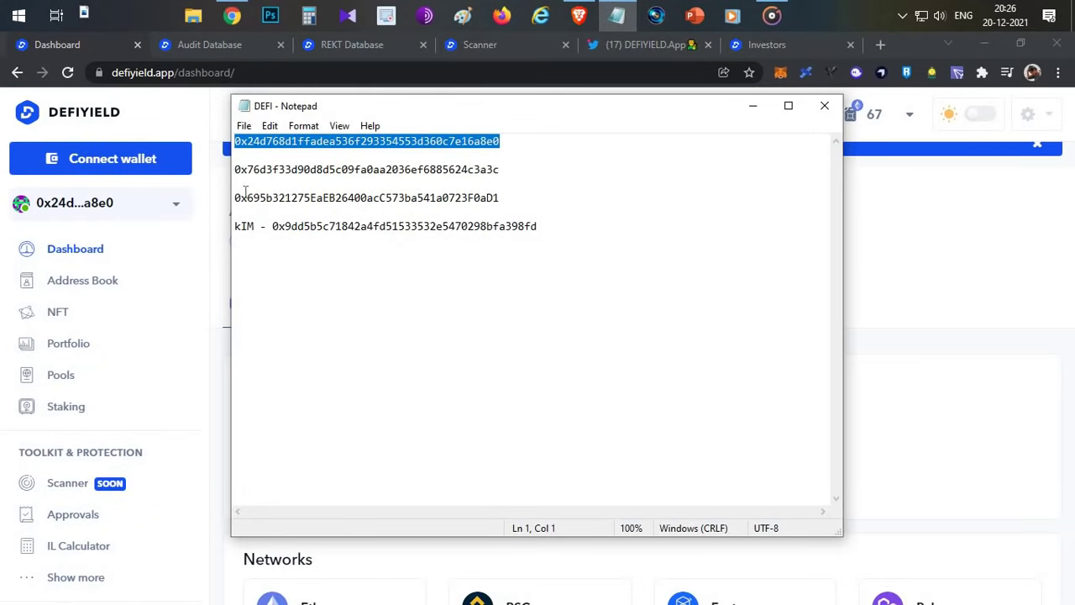
{"action": "left_click_drag", "start_coordinate": [238, 195], "coordinate": [234, 170]}
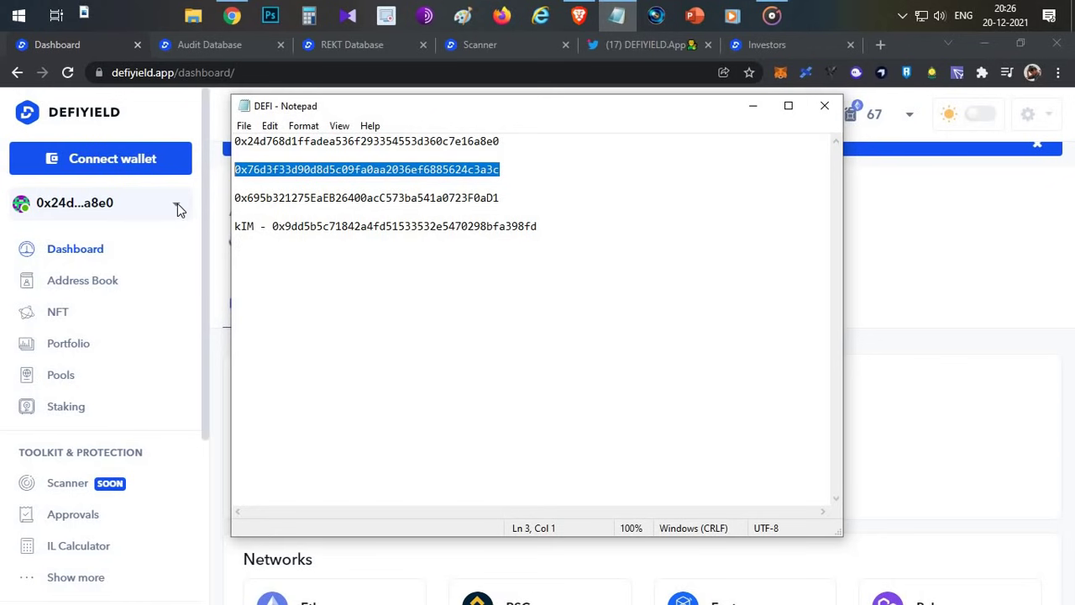
{"action": "key", "text": "alt+Tab"}
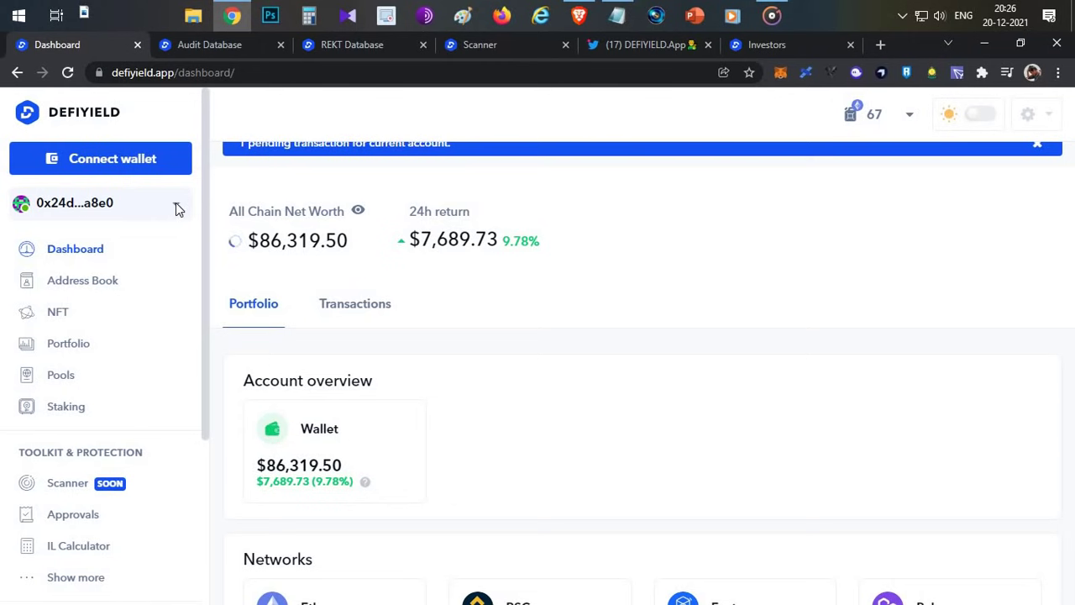
- Add the copied address as a watched wallet, switch to it, and open its $2,483.97 Wallet breakdown
{"action": "left_click", "coordinate": [176, 208]}
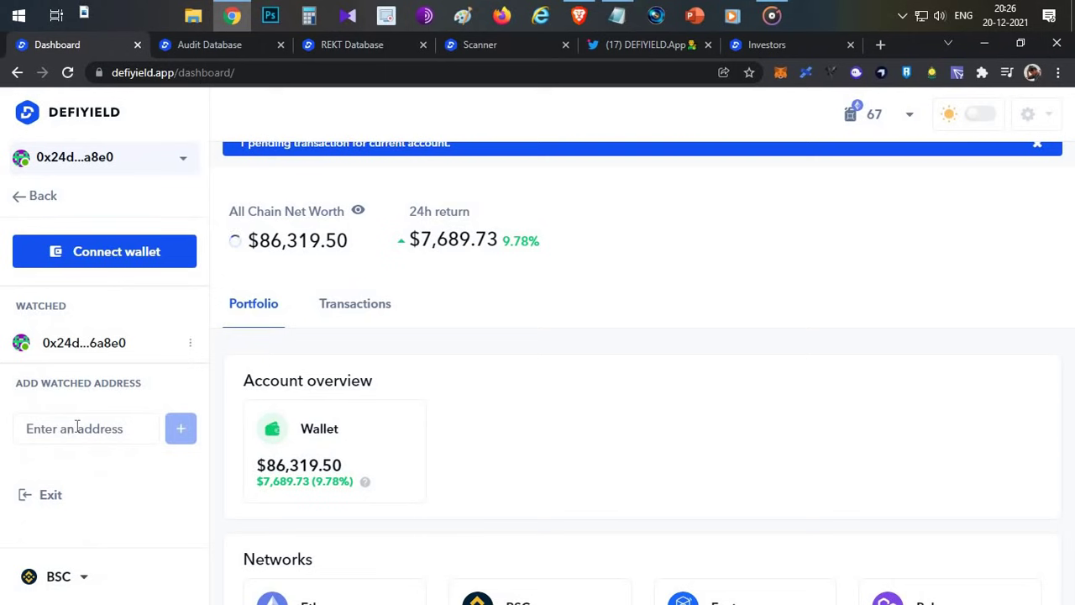
{"action": "left_click", "coordinate": [75, 429]}
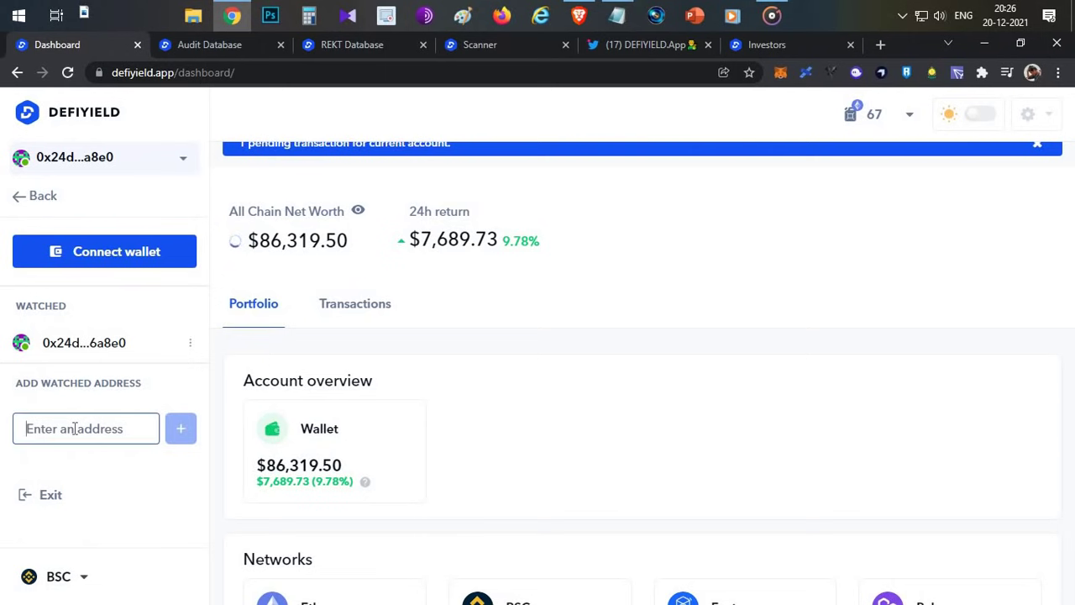
{"action": "key", "text": "ctrl+v"}
{"action": "left_click", "coordinate": [180, 428]}
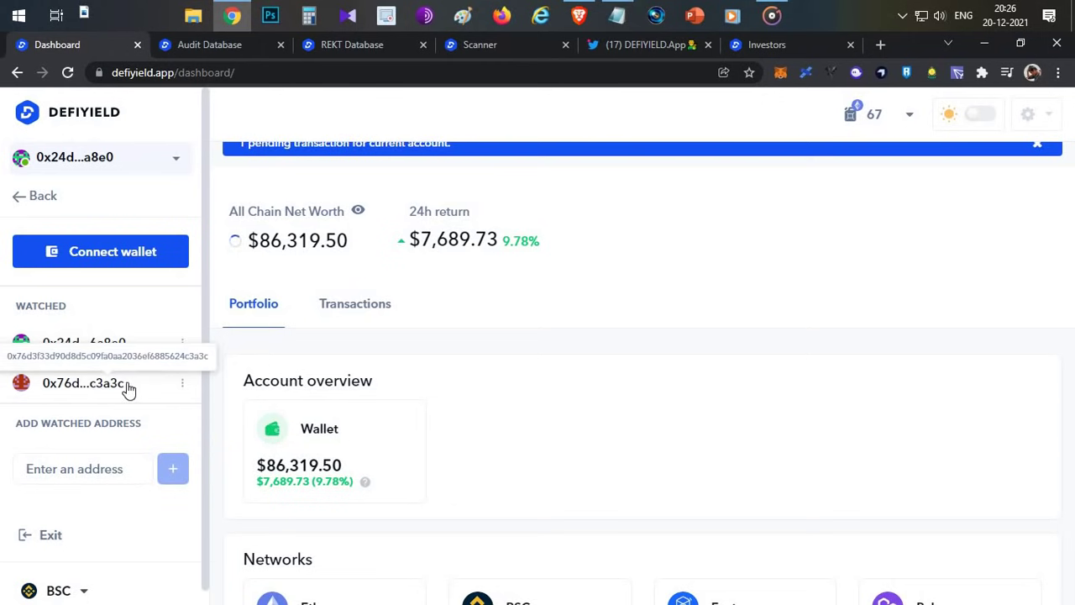
{"action": "left_click", "coordinate": [127, 389]}
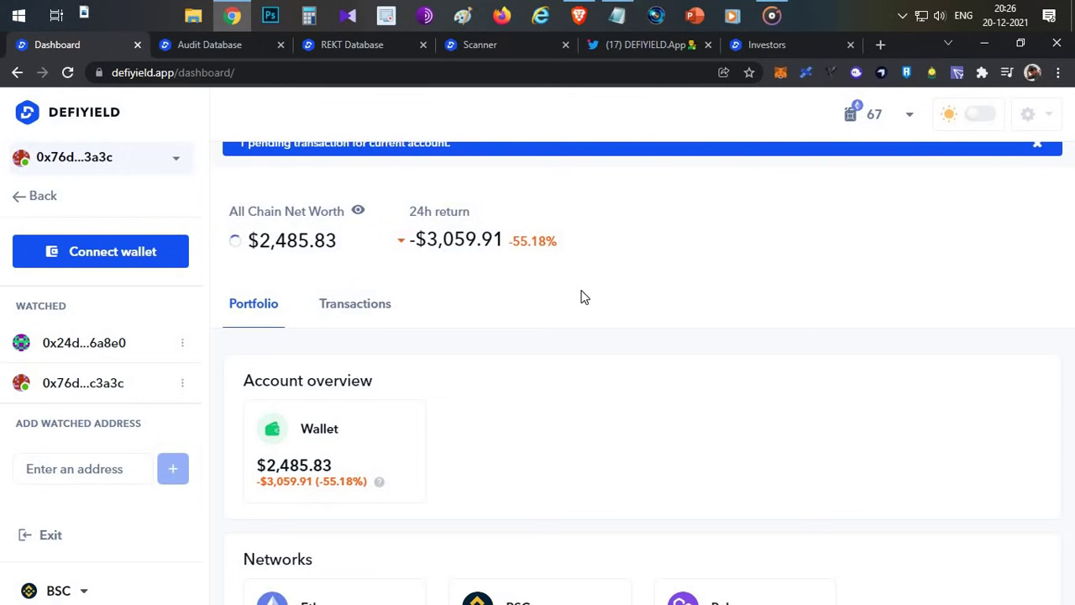
{"action": "scroll", "coordinate": [585, 298], "scroll_direction": "down", "scroll_amount": 3}
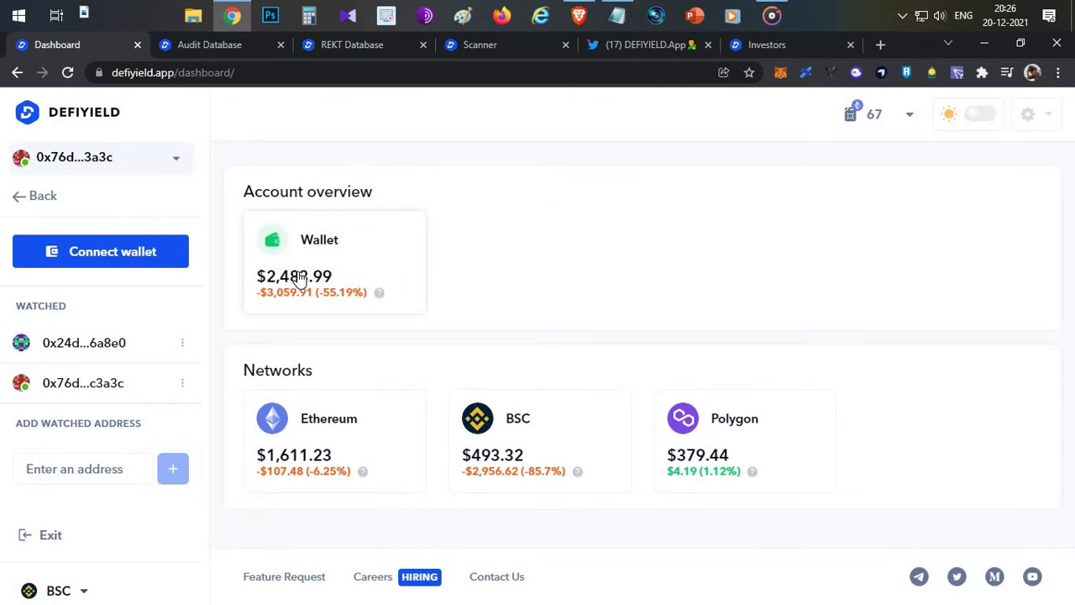
{"action": "left_click", "coordinate": [298, 280]}
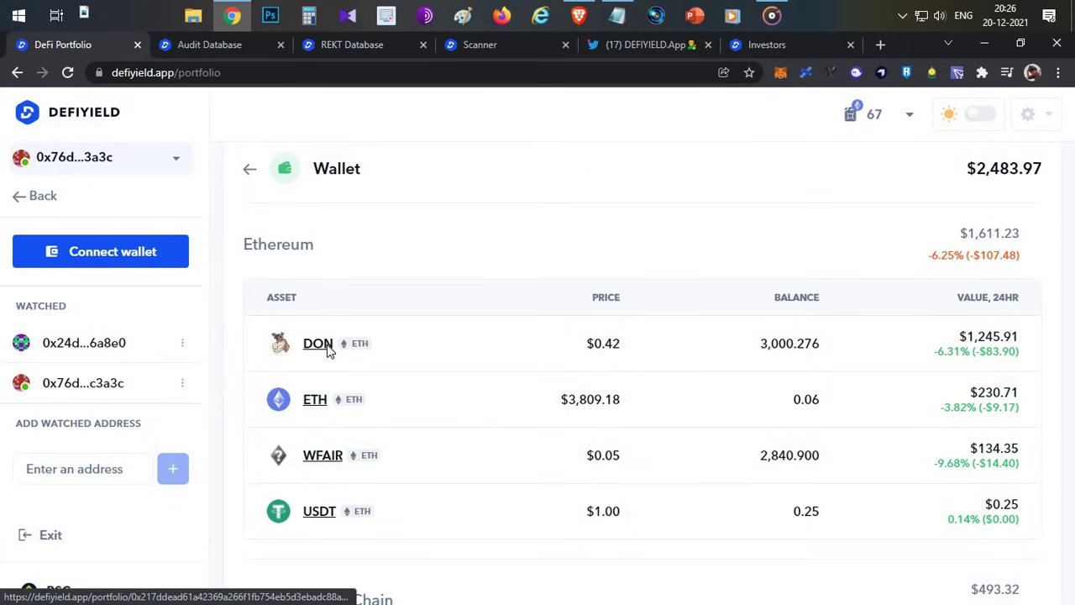
- Open the Donkey (DON) token details and highlight its -$2,239.01 profit/loss
{"action": "left_click", "coordinate": [328, 349]}
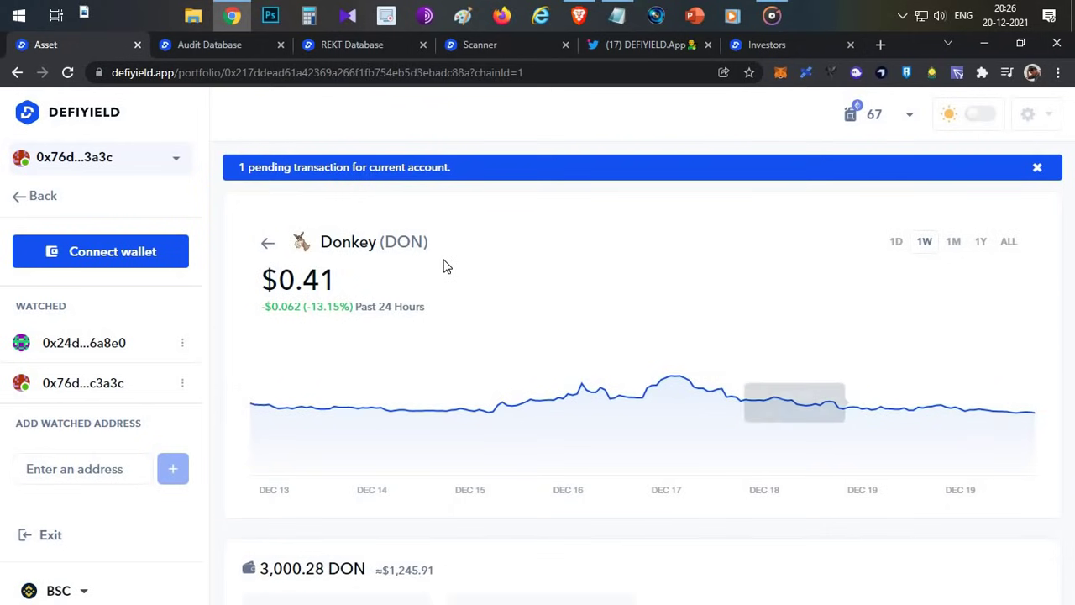
{"action": "scroll", "coordinate": [445, 267], "scroll_direction": "down", "scroll_amount": 3}
{"action": "scroll", "coordinate": [445, 267], "scroll_direction": "down", "scroll_amount": 1}
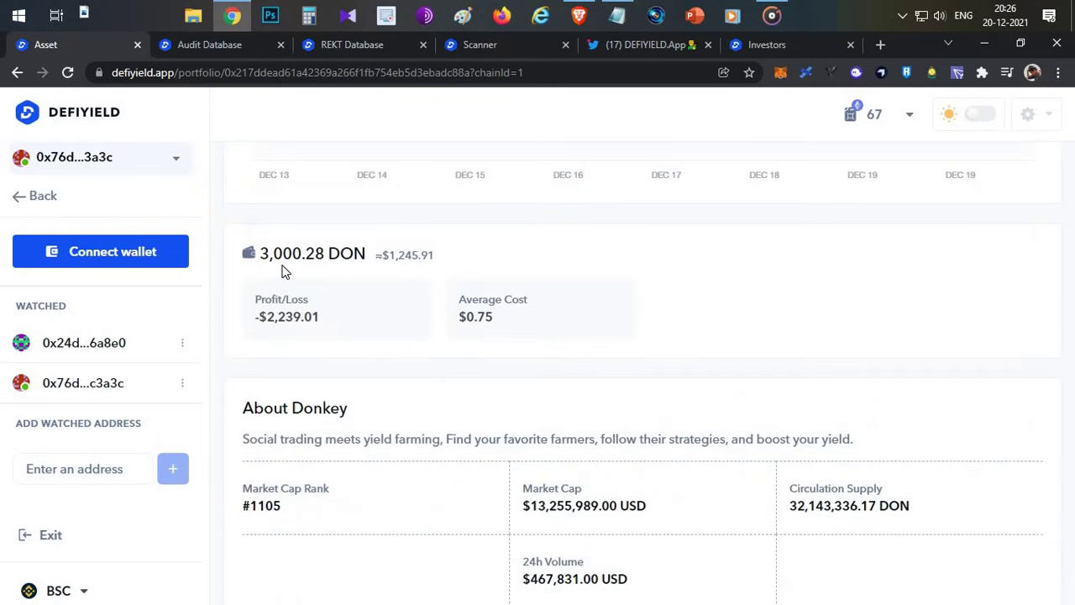
{"action": "scroll", "coordinate": [283, 271], "scroll_direction": "up", "scroll_amount": 3}
{"action": "scroll", "coordinate": [283, 272], "scroll_direction": "down", "scroll_amount": 3}
{"action": "triple_click", "coordinate": [313, 304]}
{"action": "left_click", "coordinate": [262, 323]}
{"action": "left_click_drag", "start_coordinate": [255, 317], "coordinate": [324, 317]}
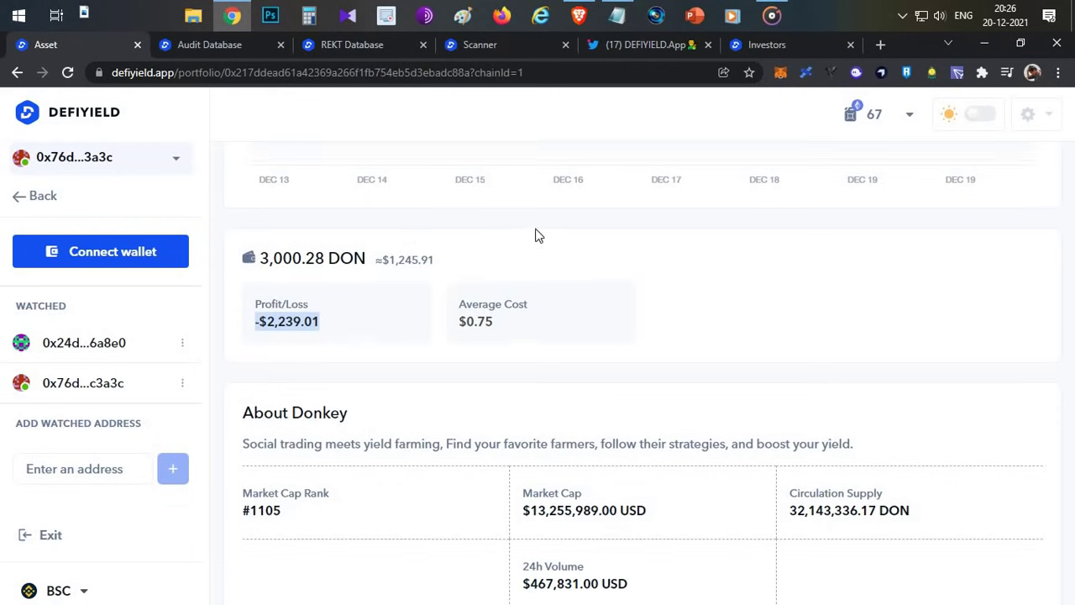
- Return to the holdings list, close the account panel, and switch to Brave's dashboard
{"action": "scroll", "coordinate": [538, 233], "scroll_direction": "up", "scroll_amount": 4}
{"action": "scroll", "coordinate": [427, 388], "scroll_direction": "down", "scroll_amount": 4}
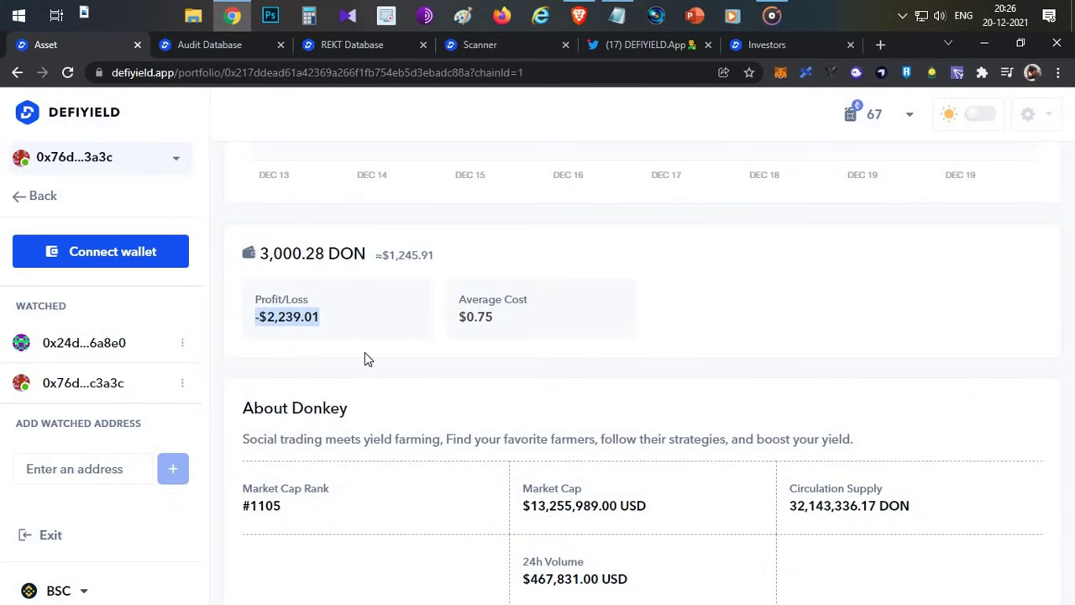
{"action": "scroll", "coordinate": [394, 325], "scroll_direction": "up", "scroll_amount": 4}
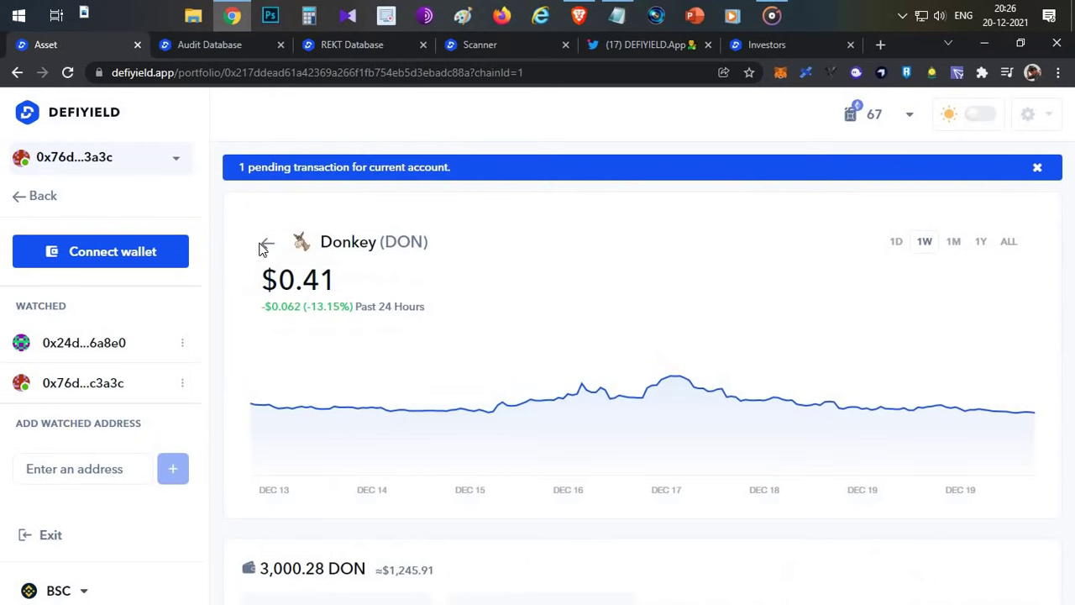
{"action": "left_click", "coordinate": [268, 242]}
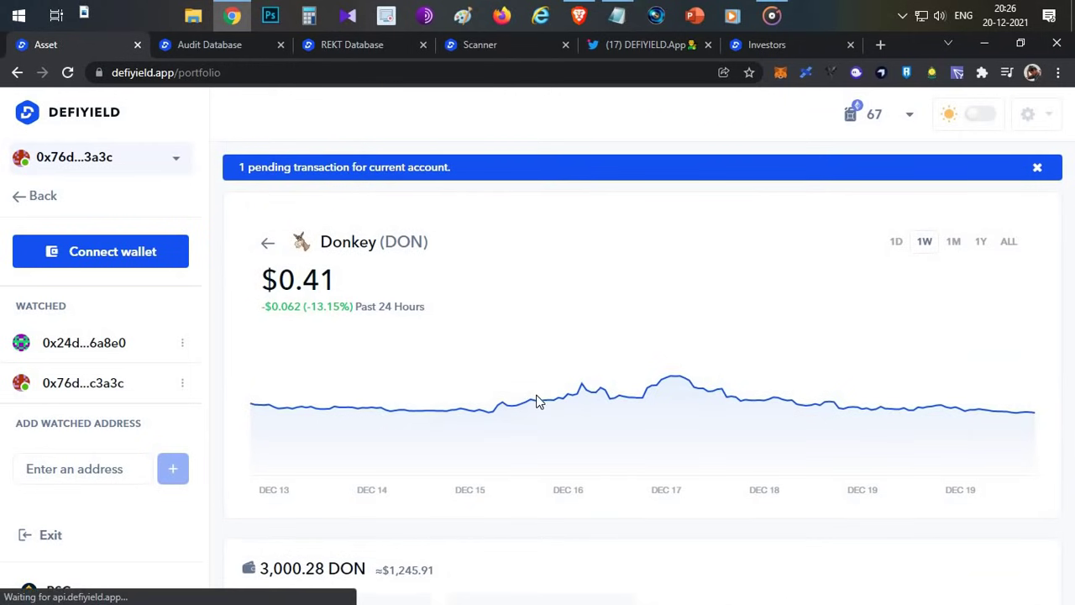
{"action": "left_click", "coordinate": [174, 162]}
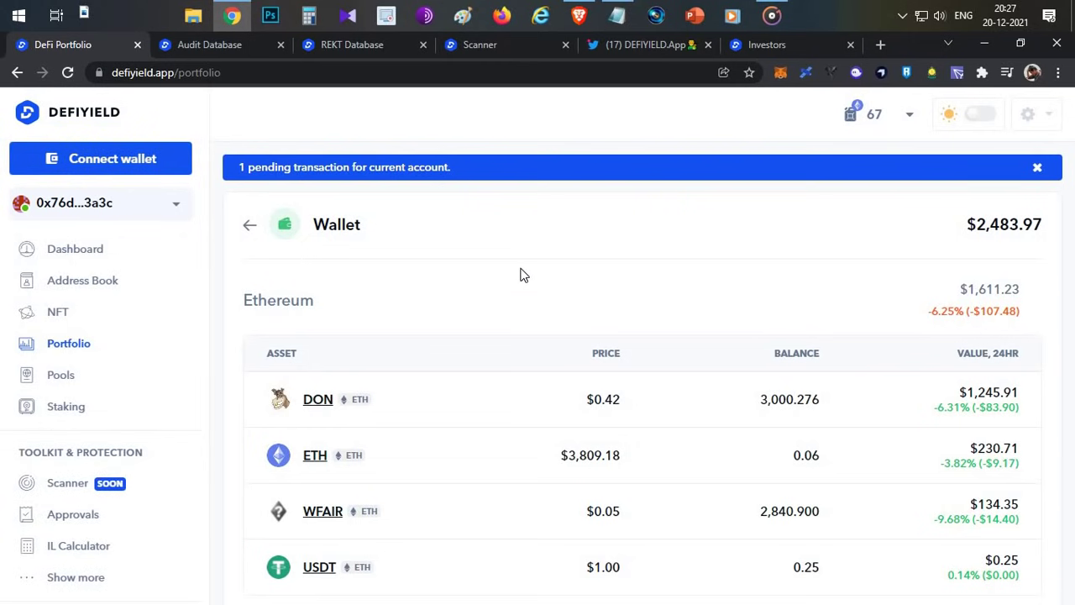
{"action": "key", "text": "alt+Tab"}
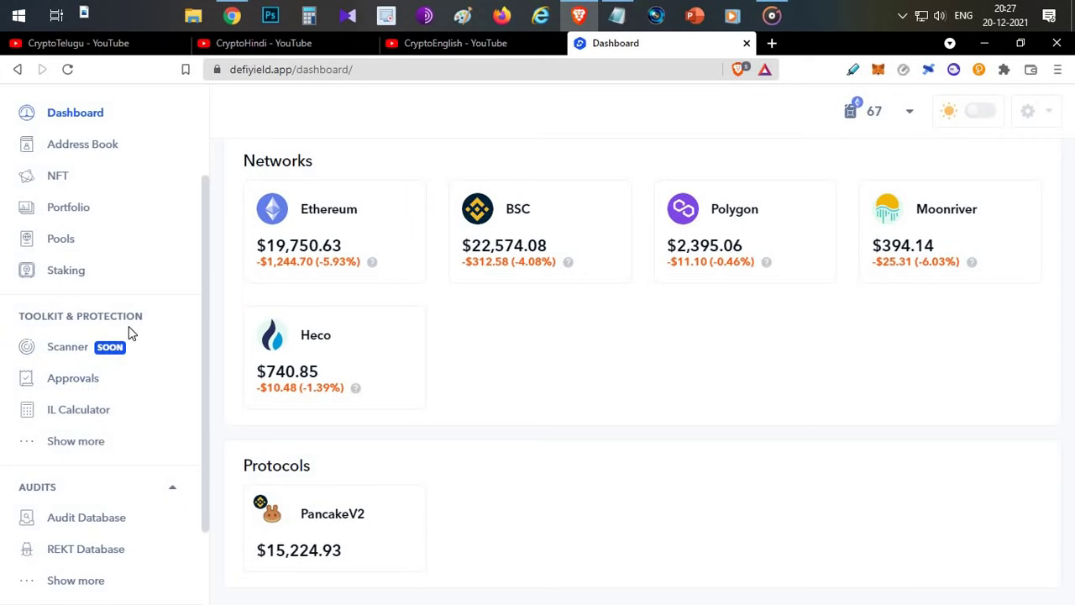
- Open Approvals and scroll through the approved contracts' risk summary and contract list
{"action": "left_click", "coordinate": [83, 387]}
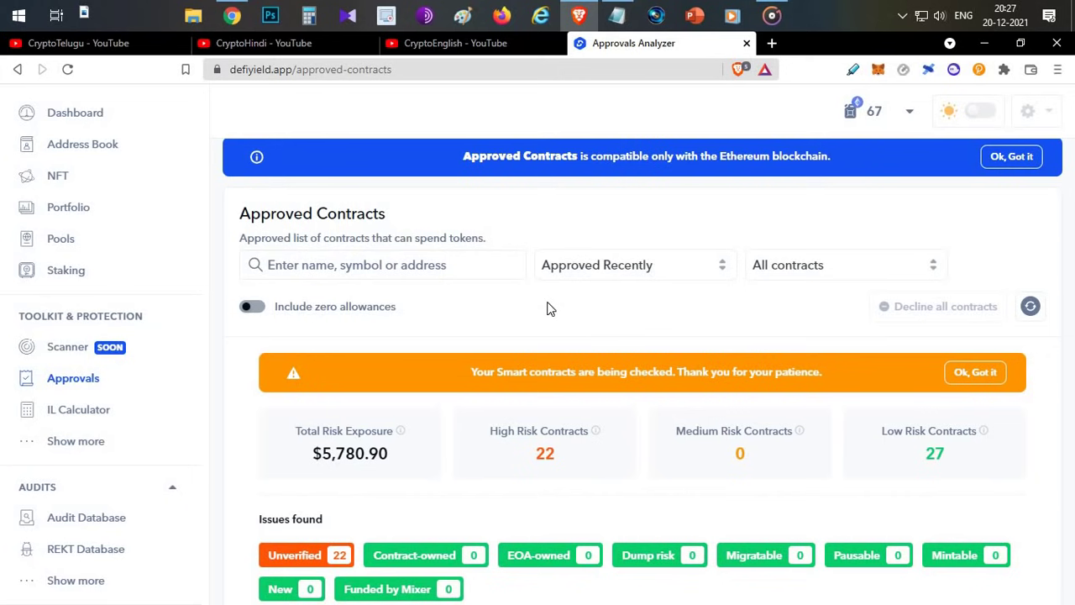
{"action": "scroll", "coordinate": [323, 354], "scroll_direction": "down", "scroll_amount": 2}
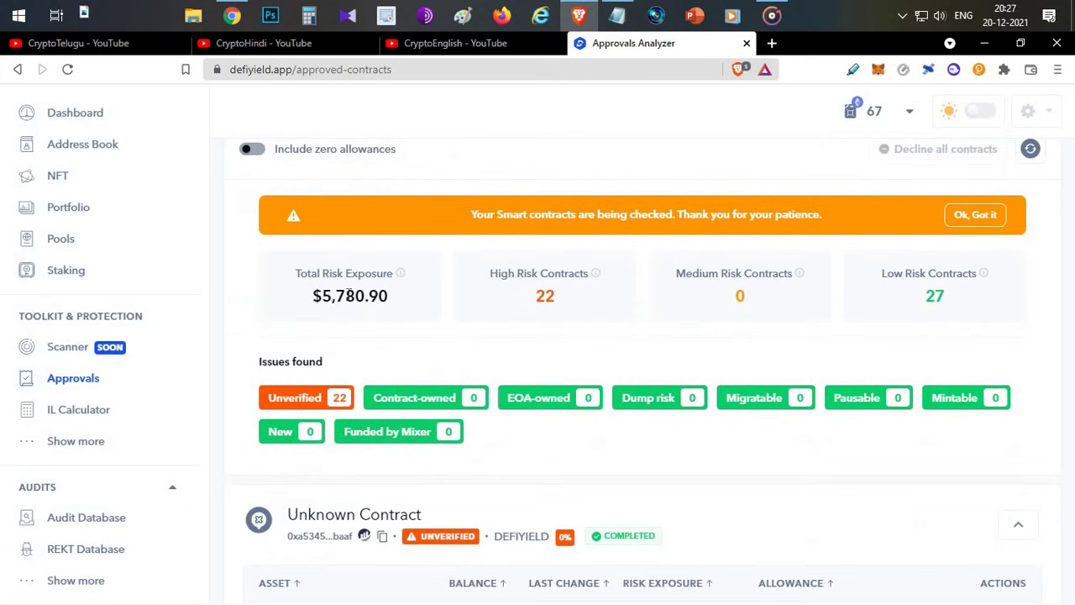
{"action": "scroll", "coordinate": [358, 320], "scroll_direction": "down", "scroll_amount": 1}
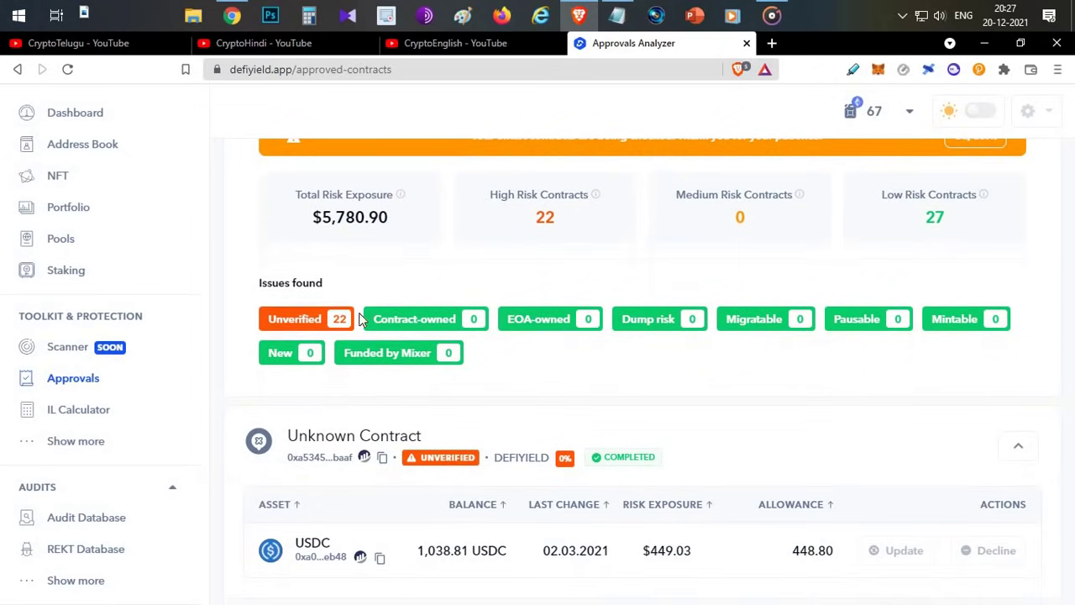
{"action": "mouse_move", "coordinate": [309, 325]}
{"action": "scroll", "coordinate": [551, 457], "scroll_direction": "down", "scroll_amount": 2}
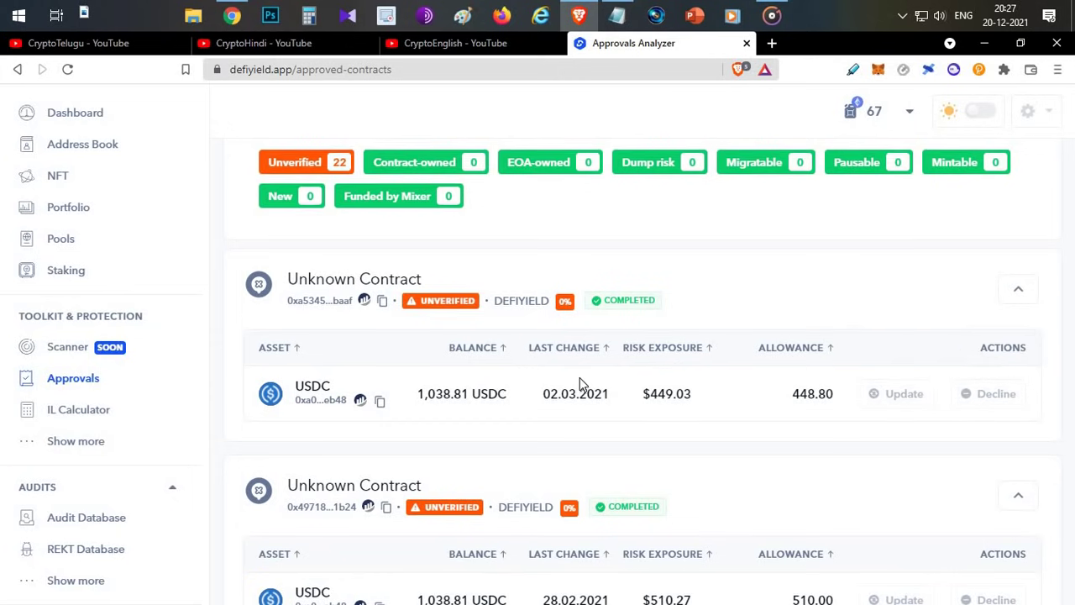
{"action": "scroll", "coordinate": [597, 374], "scroll_direction": "up", "scroll_amount": 5}
- Highlight the Ethereum-only compatibility note, then return to the second wallet's $2,483.97 breakdown
{"action": "left_click_drag", "start_coordinate": [719, 171], "coordinate": [835, 175]}
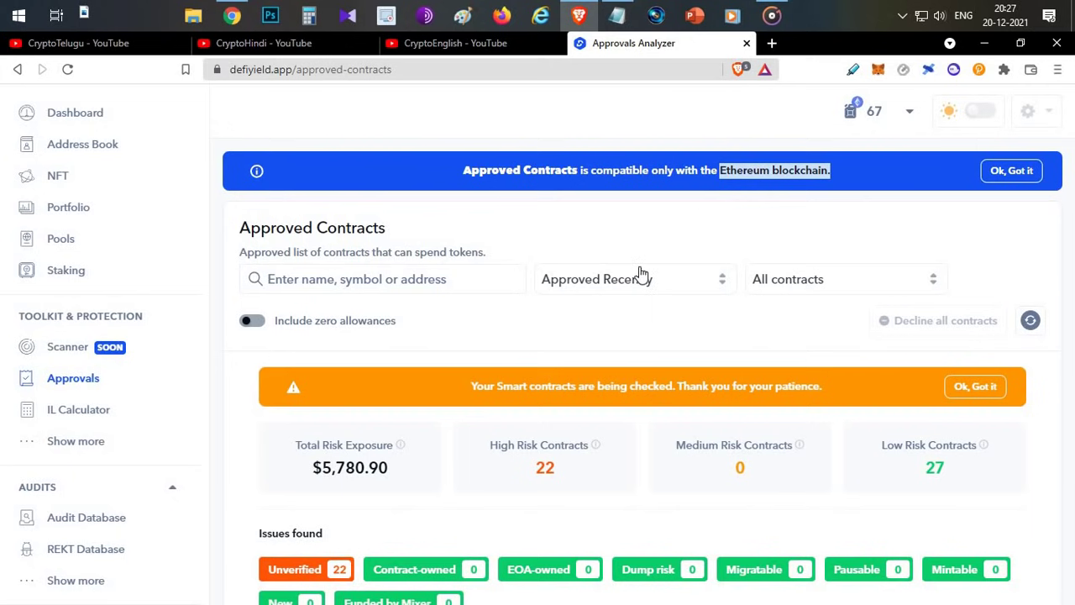
{"action": "scroll", "coordinate": [658, 302], "scroll_direction": "down", "scroll_amount": 6}
{"action": "scroll", "coordinate": [659, 303], "scroll_direction": "up", "scroll_amount": 4}
{"action": "scroll", "coordinate": [590, 322], "scroll_direction": "up", "scroll_amount": 2}
{"action": "key", "text": "alt+Tab"}
{"action": "scroll", "coordinate": [105, 323], "scroll_direction": "down", "scroll_amount": 3}
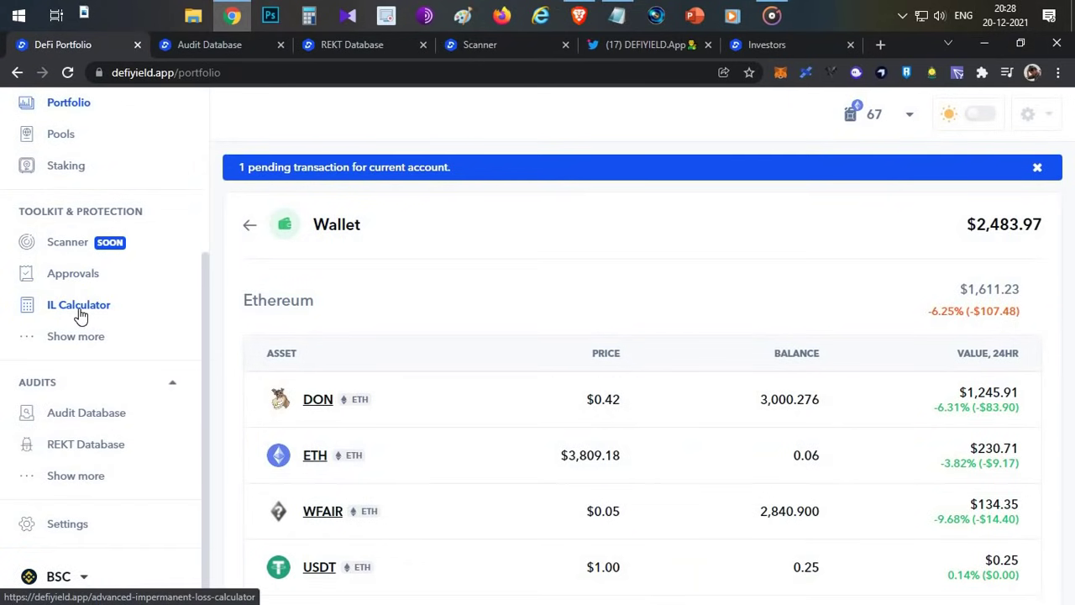
{"action": "left_click", "coordinate": [80, 312]}
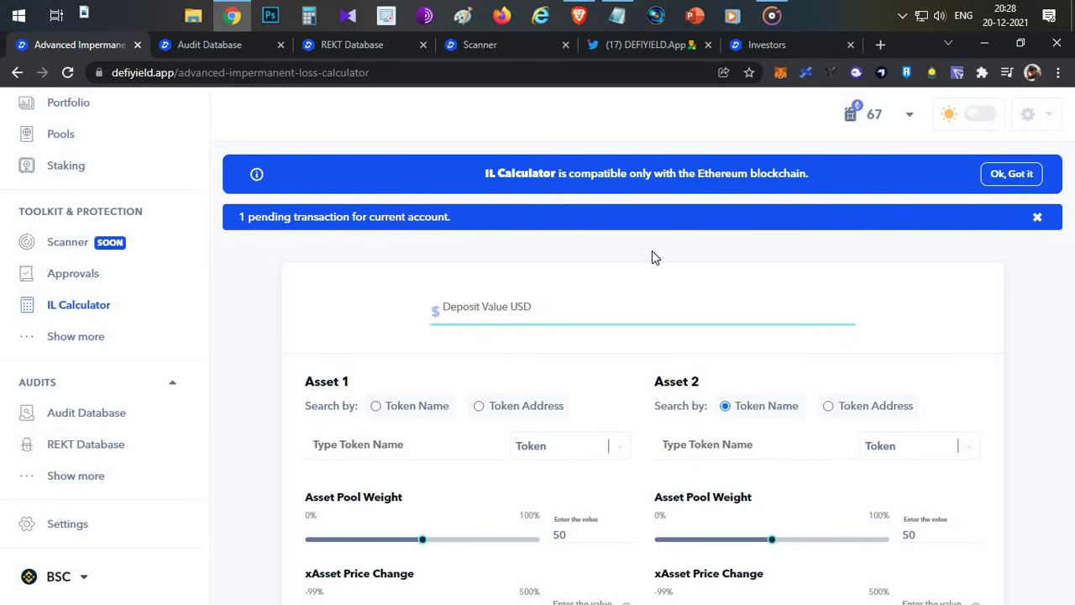
{"action": "scroll", "coordinate": [652, 254], "scroll_direction": "down", "scroll_amount": 3}
{"action": "scroll", "coordinate": [652, 255], "scroll_direction": "up", "scroll_amount": 2}
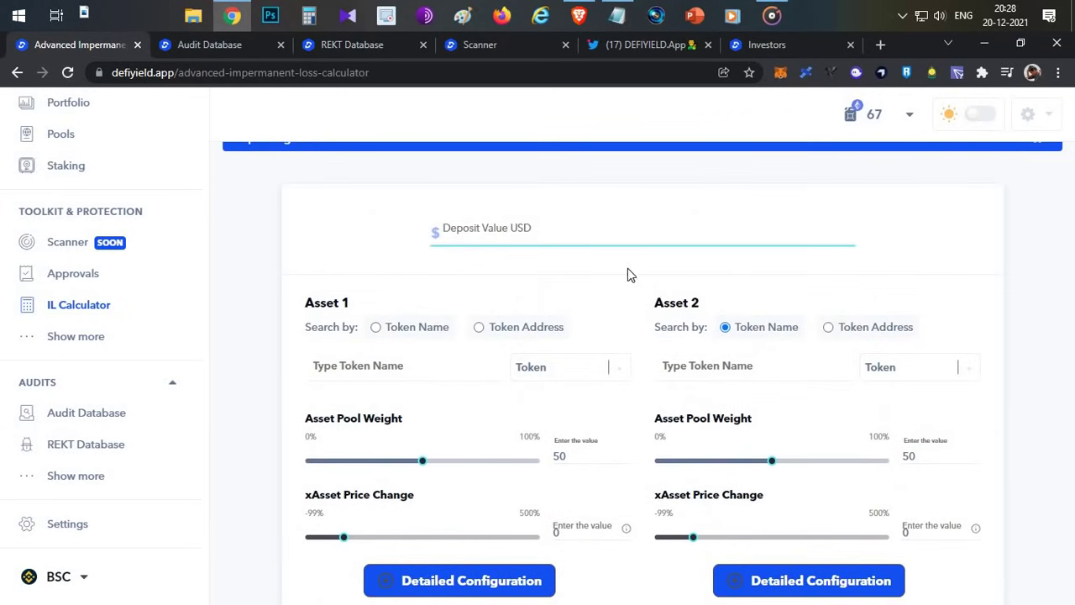
{"action": "scroll", "coordinate": [672, 336], "scroll_direction": "down", "scroll_amount": 5}
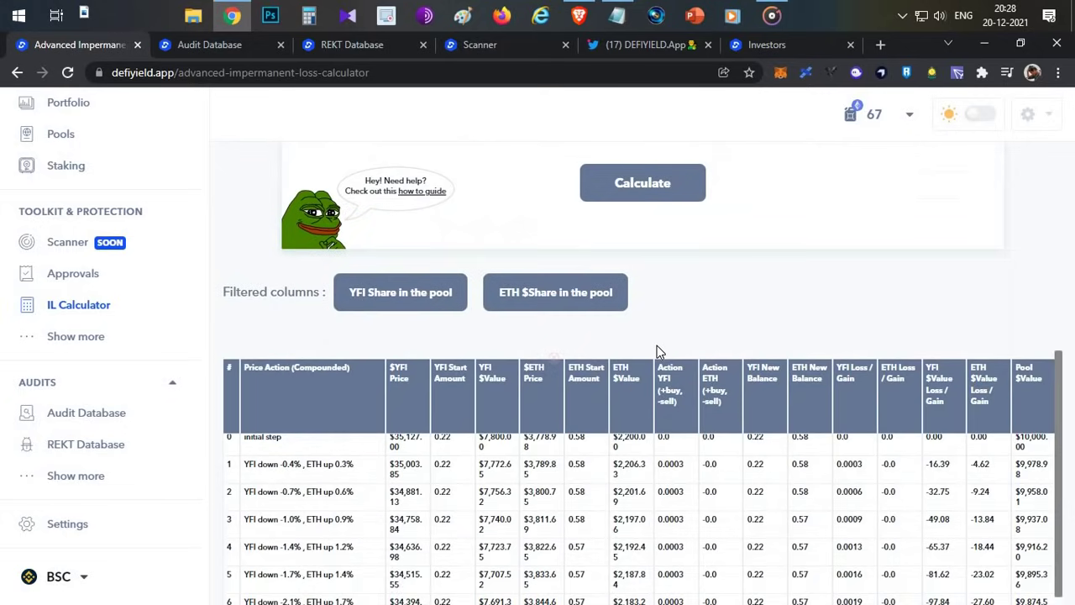
{"action": "scroll", "coordinate": [583, 364], "scroll_direction": "up", "scroll_amount": 6}
- Enter a $10000 deposit value with YFI and ETH as the pool tokens
{"action": "left_click", "coordinate": [556, 312]}
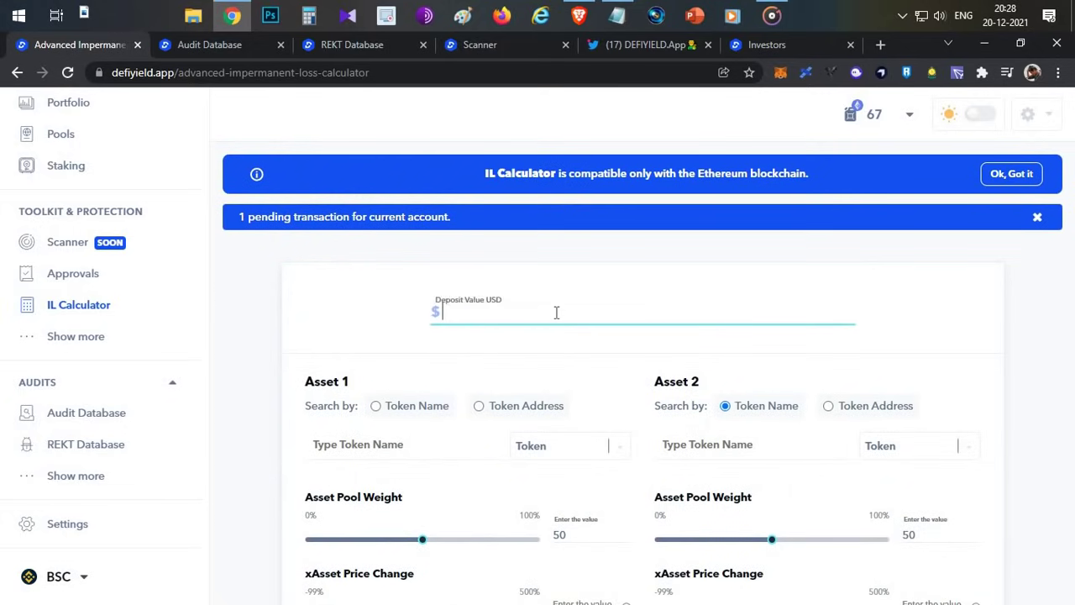
{"action": "type", "text": "10000"}
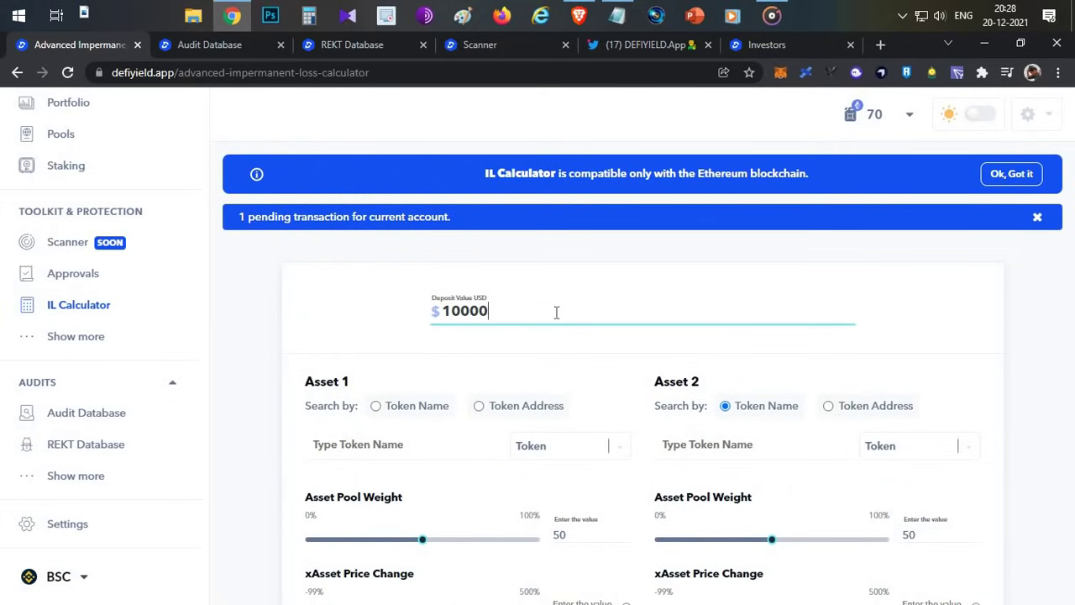
{"action": "scroll", "coordinate": [556, 316], "scroll_direction": "down", "scroll_amount": 1}
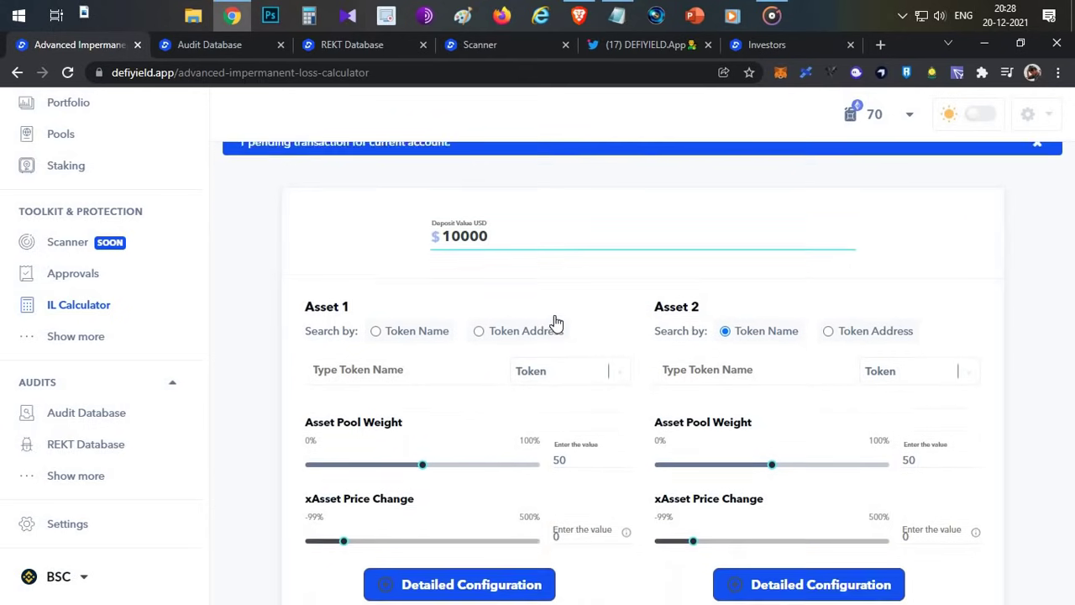
{"action": "left_click", "coordinate": [471, 360]}
{"action": "type", "text": "YFI"}
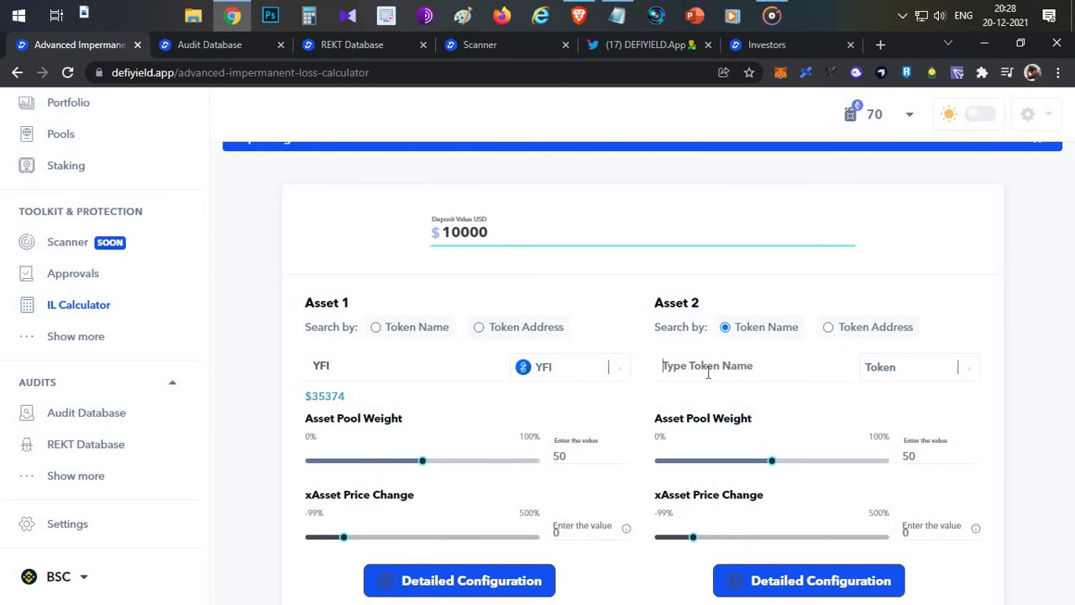
{"action": "type", "text": "ETH"}
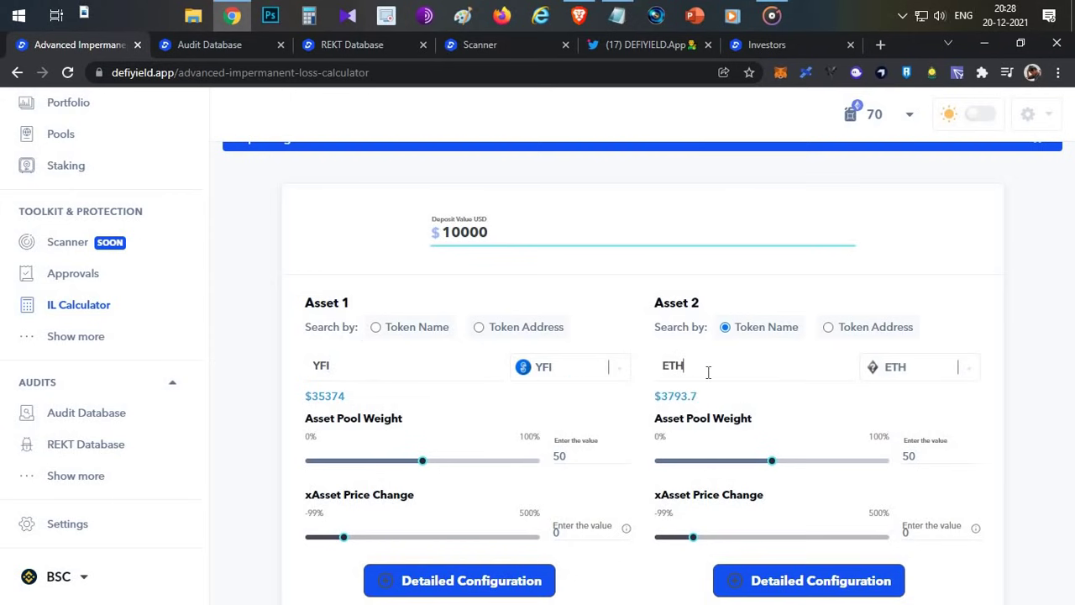
- Weight the pool 72/28, set YFI's price to -8% and ETH's to +9%, and calculate
{"action": "scroll", "coordinate": [424, 386], "scroll_direction": "down", "scroll_amount": 1}
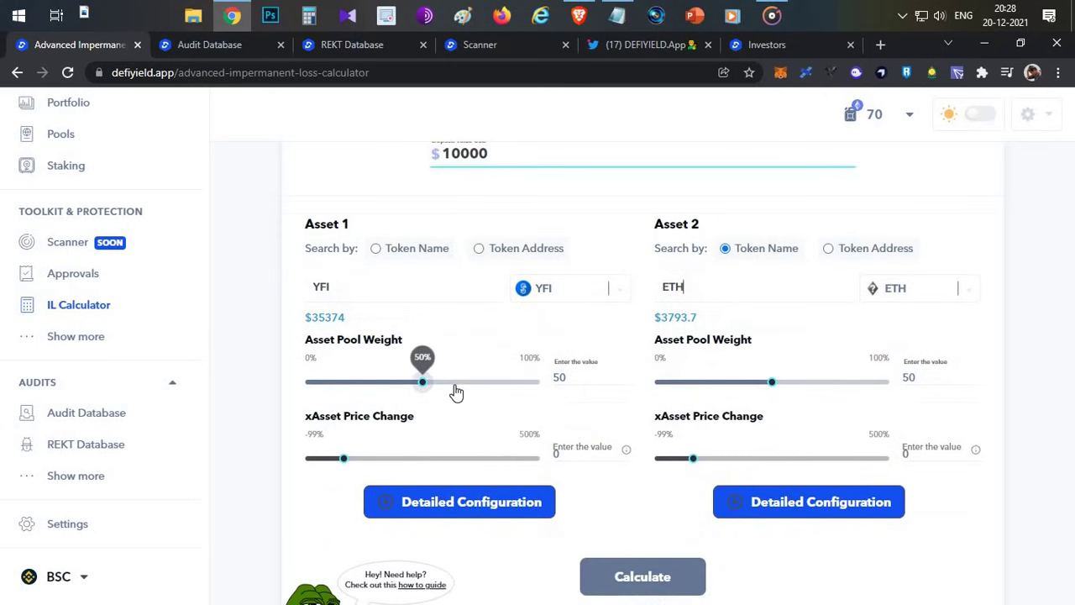
{"action": "left_click_drag", "start_coordinate": [424, 382], "coordinate": [474, 384]}
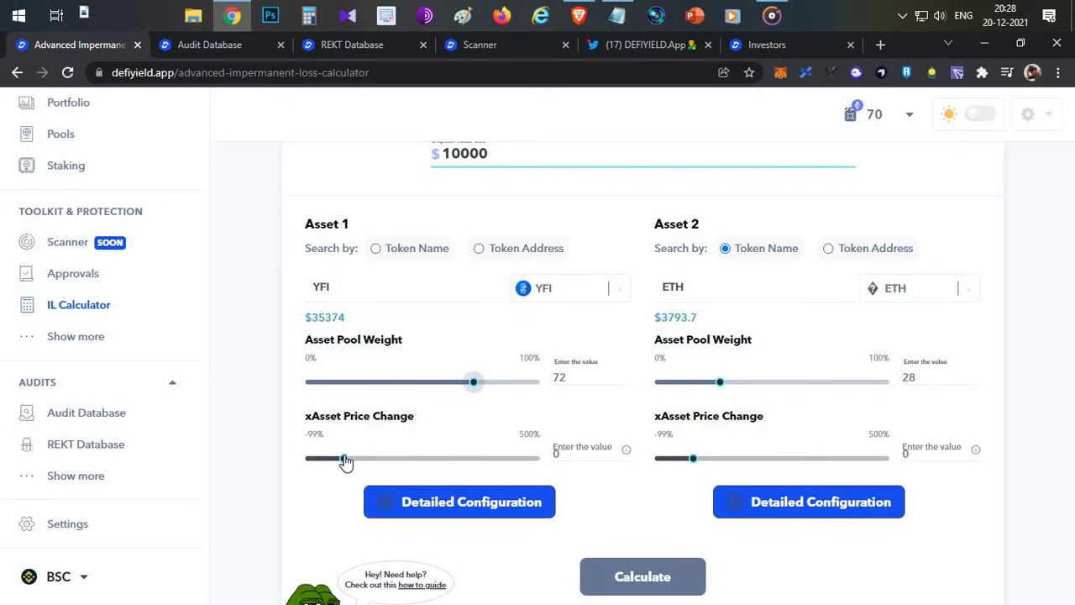
{"action": "mouse_move", "coordinate": [345, 465]}
{"action": "left_click_drag", "start_coordinate": [345, 464], "coordinate": [344, 462]}
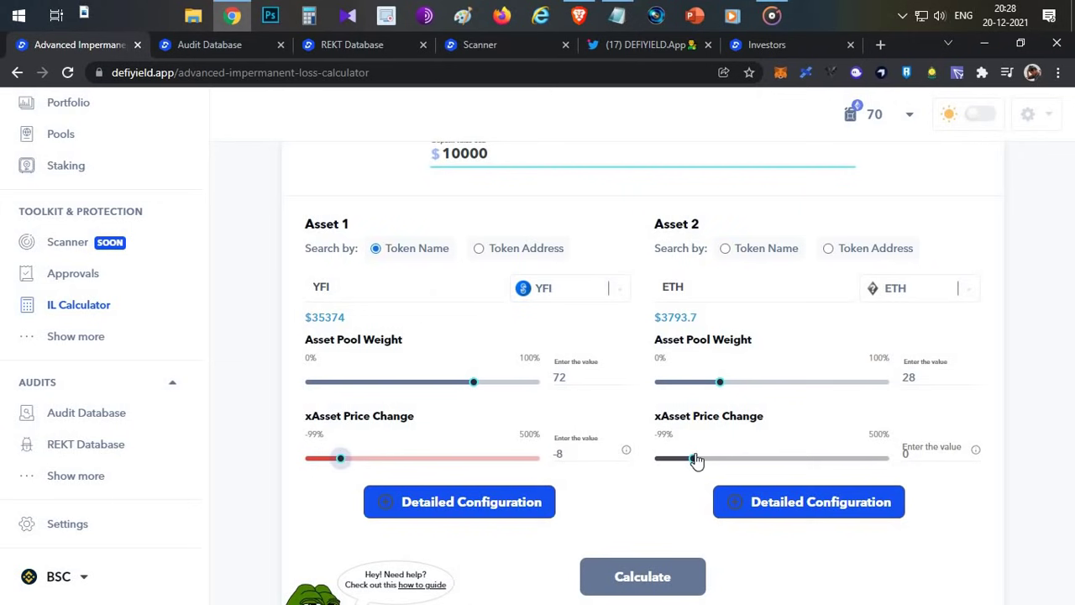
{"action": "left_click_drag", "start_coordinate": [696, 461], "coordinate": [697, 460]}
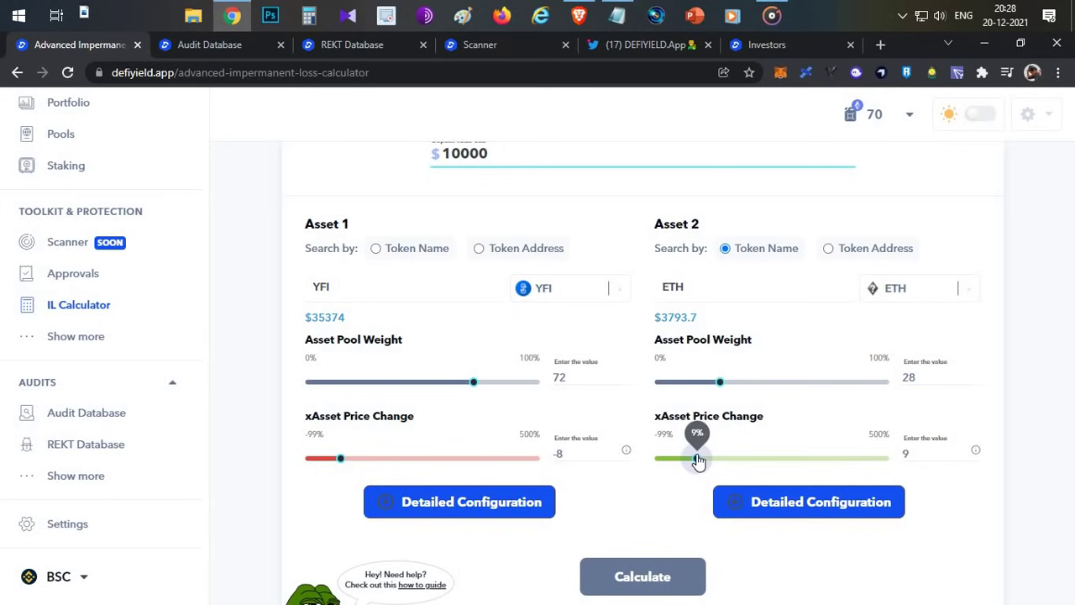
{"action": "left_click", "coordinate": [662, 574]}
- Scroll the results table and slide it right to the loss columns, such as -$314.32 in row 29
{"action": "scroll", "coordinate": [624, 428], "scroll_direction": "down", "scroll_amount": 6}
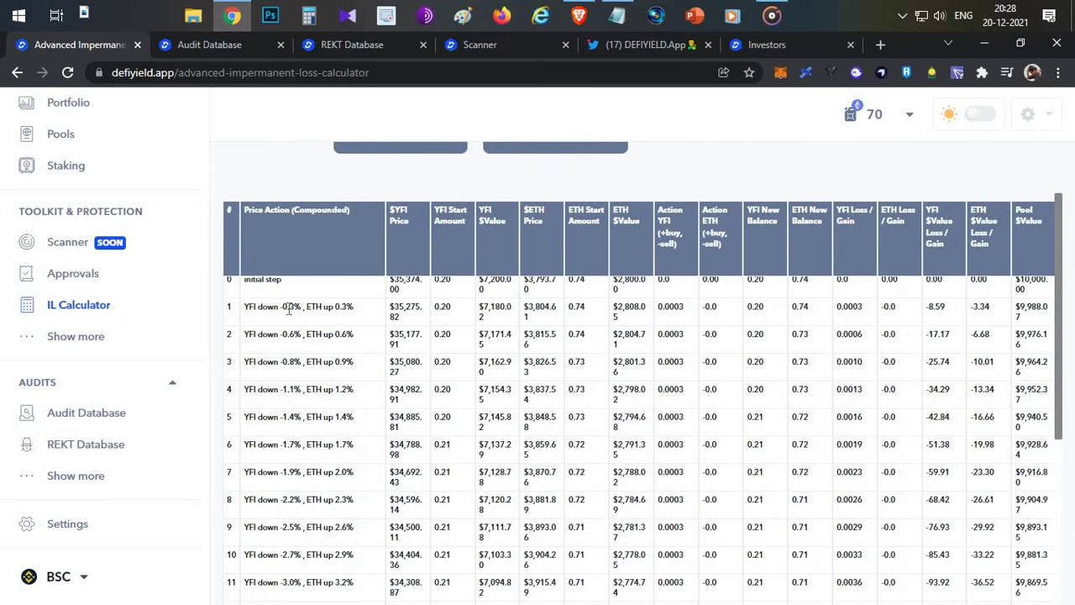
{"action": "scroll", "coordinate": [508, 289], "scroll_direction": "down", "scroll_amount": 4}
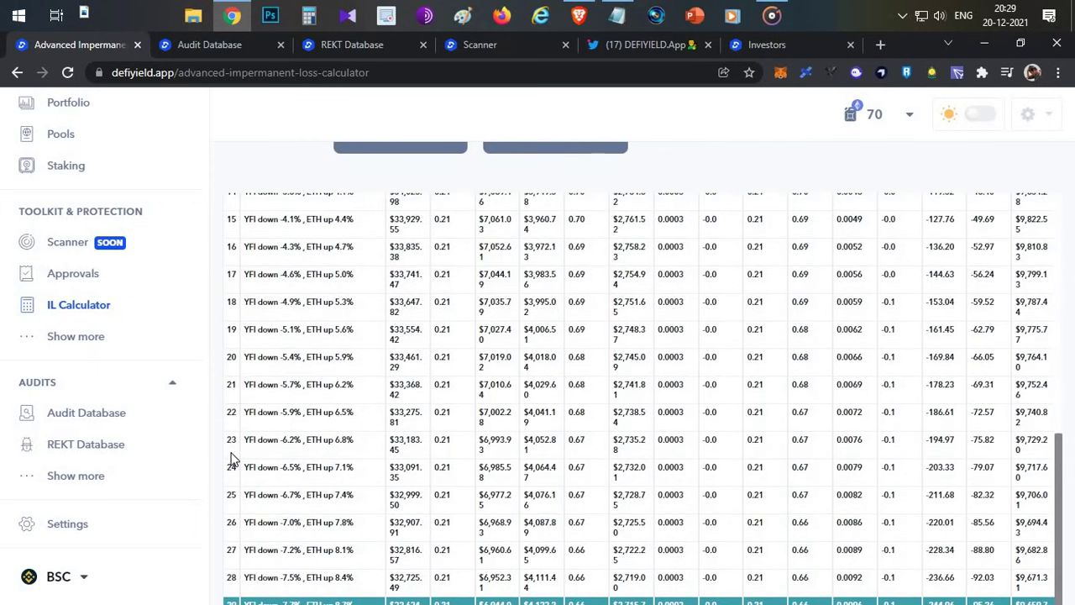
{"action": "scroll", "coordinate": [292, 382], "scroll_direction": "down", "scroll_amount": 3}
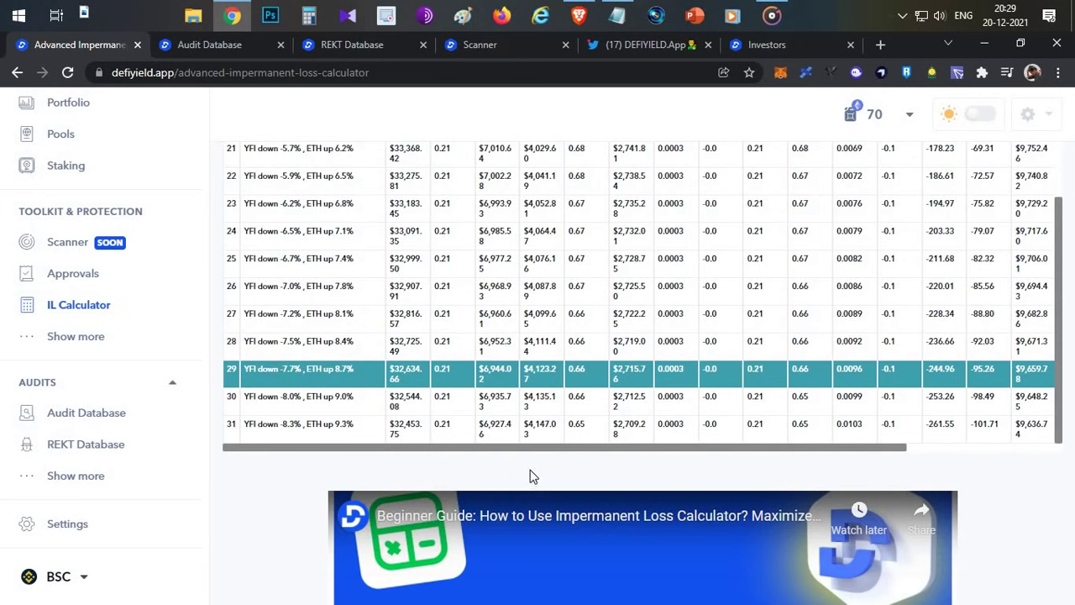
{"action": "left_click_drag", "start_coordinate": [538, 448], "coordinate": [868, 454]}
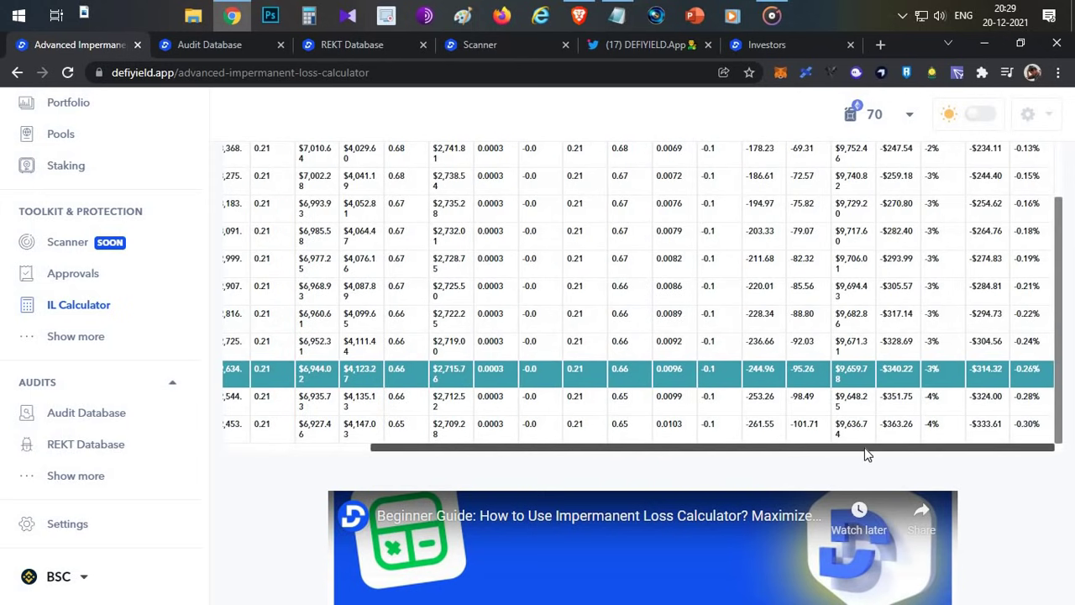
{"action": "left_click_drag", "start_coordinate": [991, 370], "coordinate": [1003, 369]}
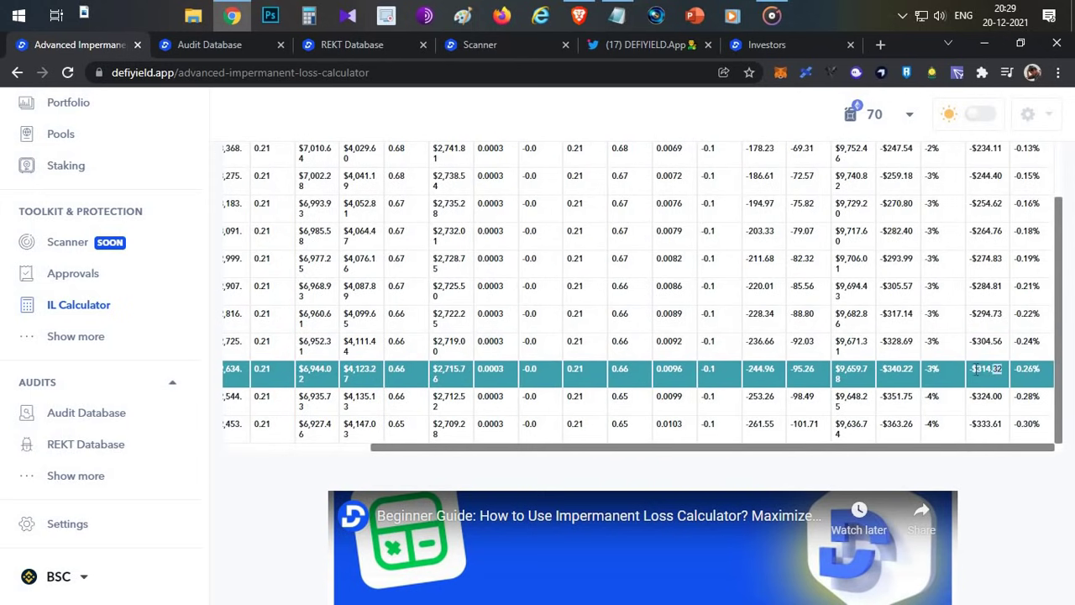
- Scroll back to the top of the calculator and go to the Scanner section
{"action": "scroll", "coordinate": [992, 180], "scroll_direction": "up", "scroll_amount": 5}
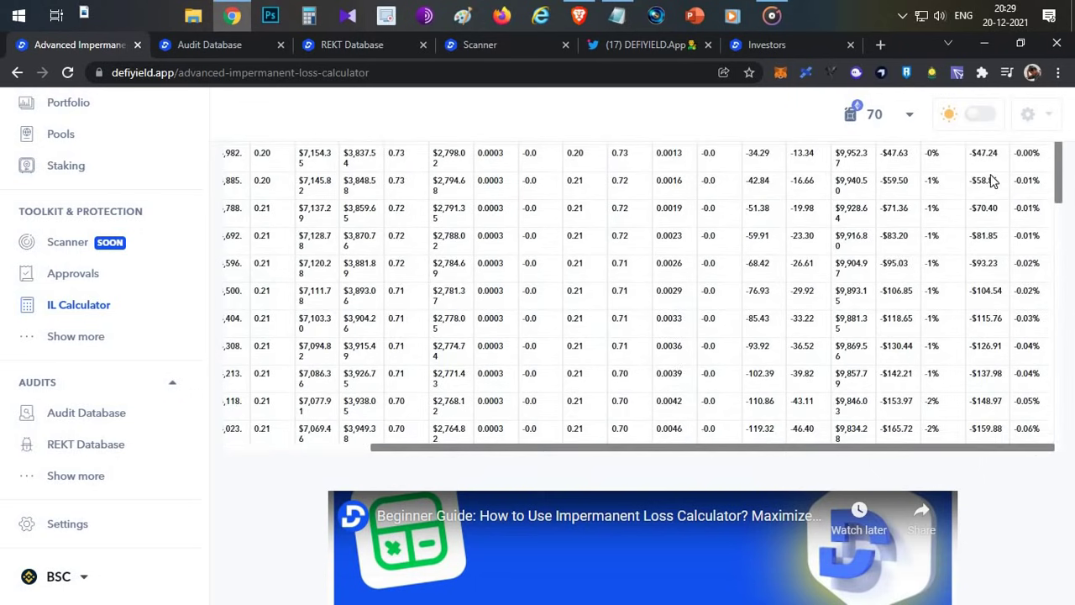
{"action": "scroll", "coordinate": [318, 418], "scroll_direction": "up", "scroll_amount": 5}
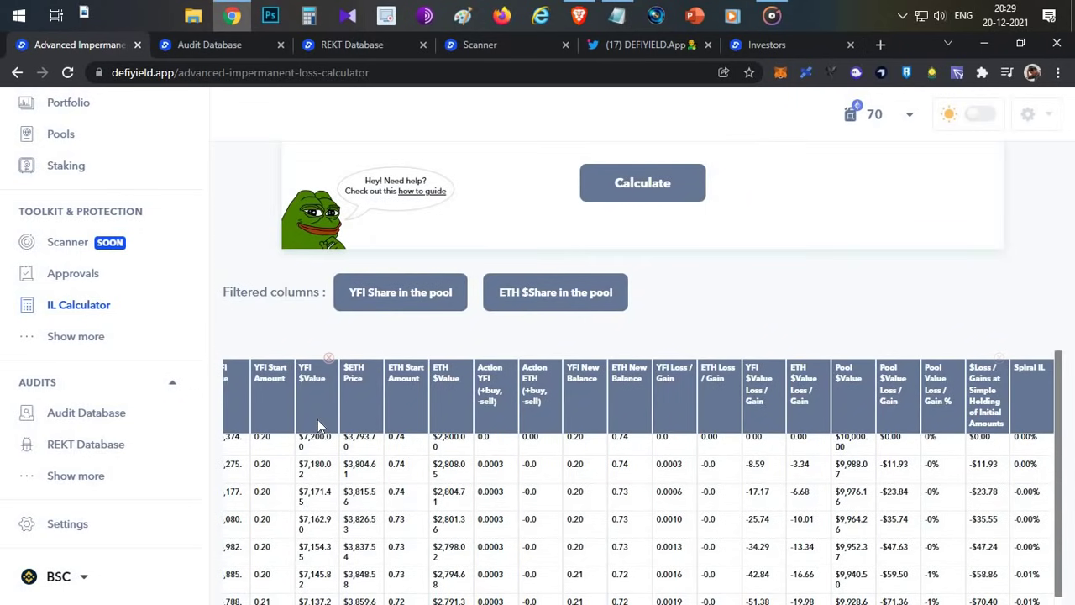
{"action": "scroll", "coordinate": [661, 336], "scroll_direction": "up", "scroll_amount": 6}
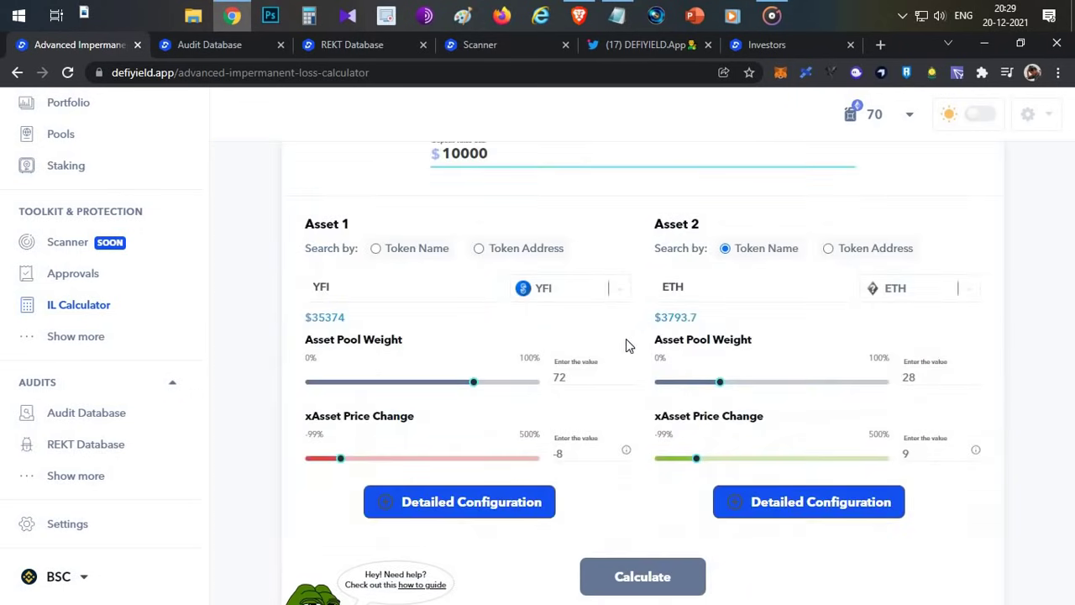
{"action": "scroll", "coordinate": [609, 295], "scroll_direction": "down", "scroll_amount": 3}
{"action": "scroll", "coordinate": [609, 296], "scroll_direction": "up", "scroll_amount": 3}
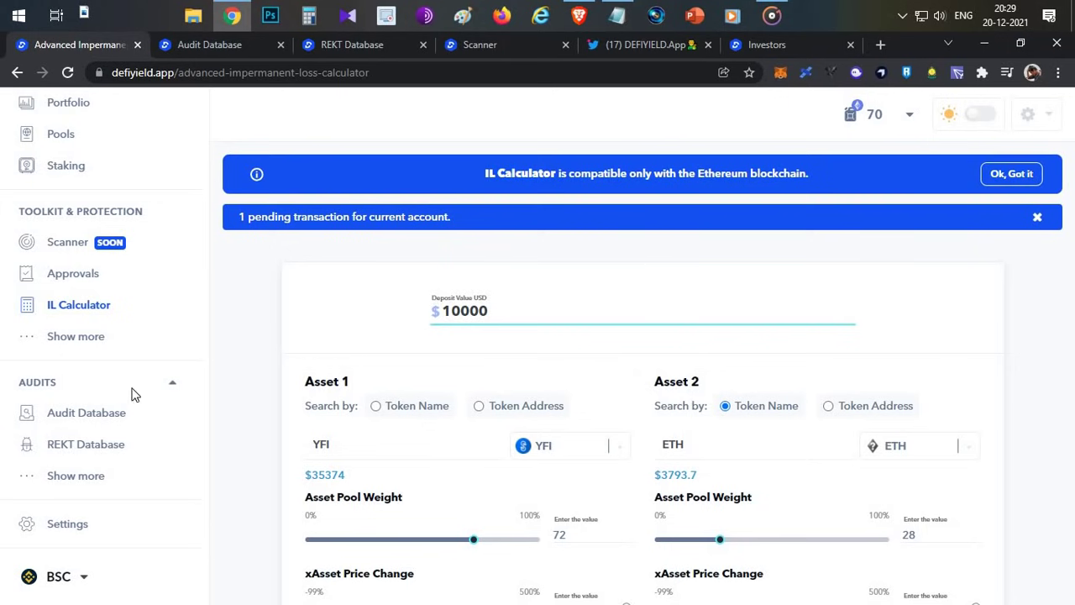
{"action": "scroll", "coordinate": [95, 409], "scroll_direction": "up", "scroll_amount": 1}
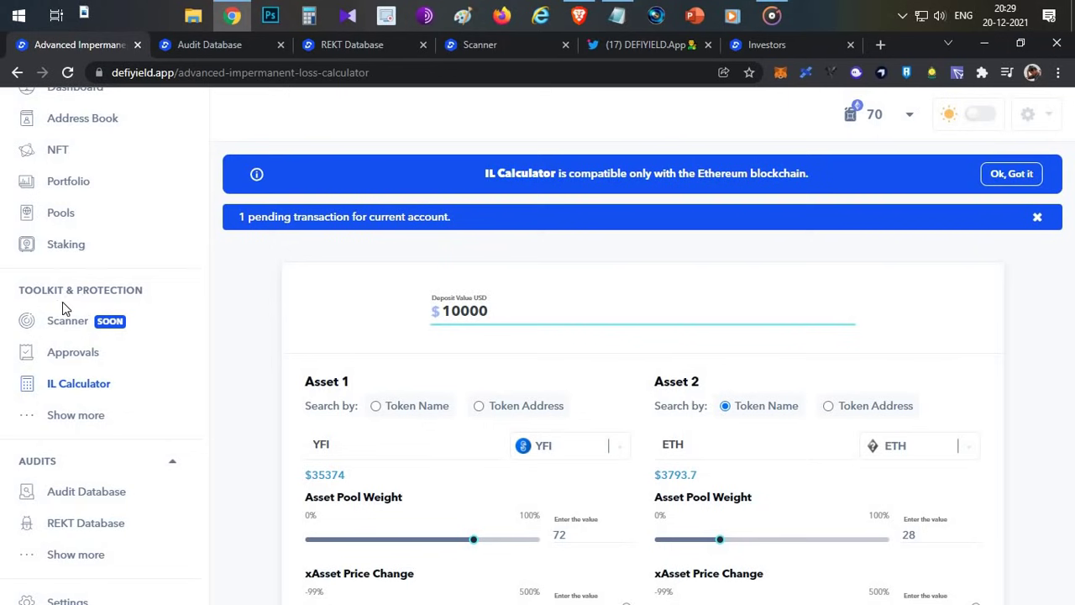
{"action": "left_click", "coordinate": [101, 335]}
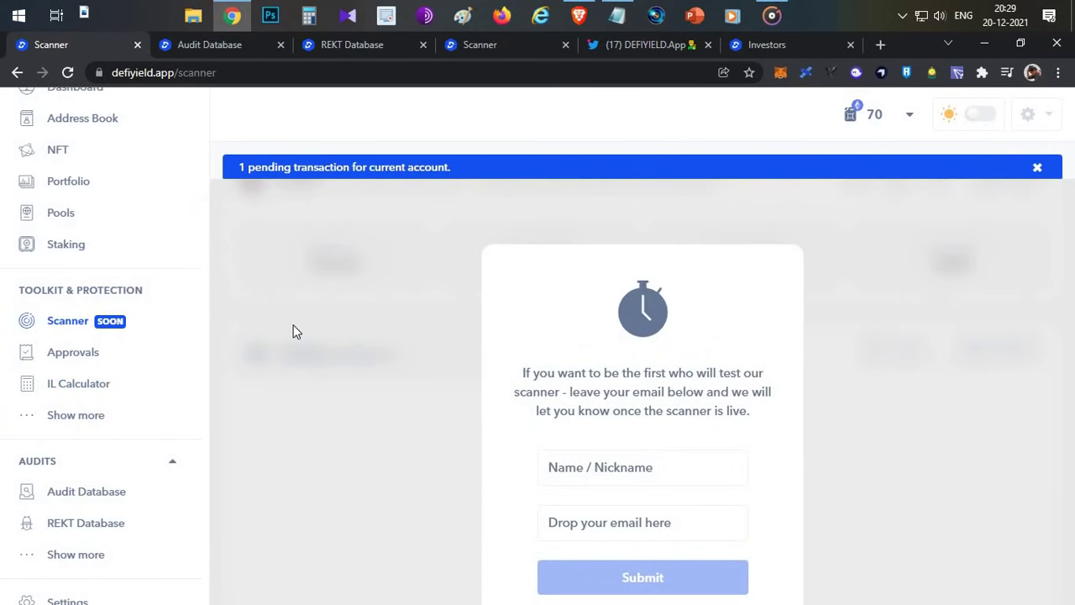
- Switch to the scanner1 tab showing the smart contract vulnerability scanner
{"action": "left_click", "coordinate": [506, 50]}
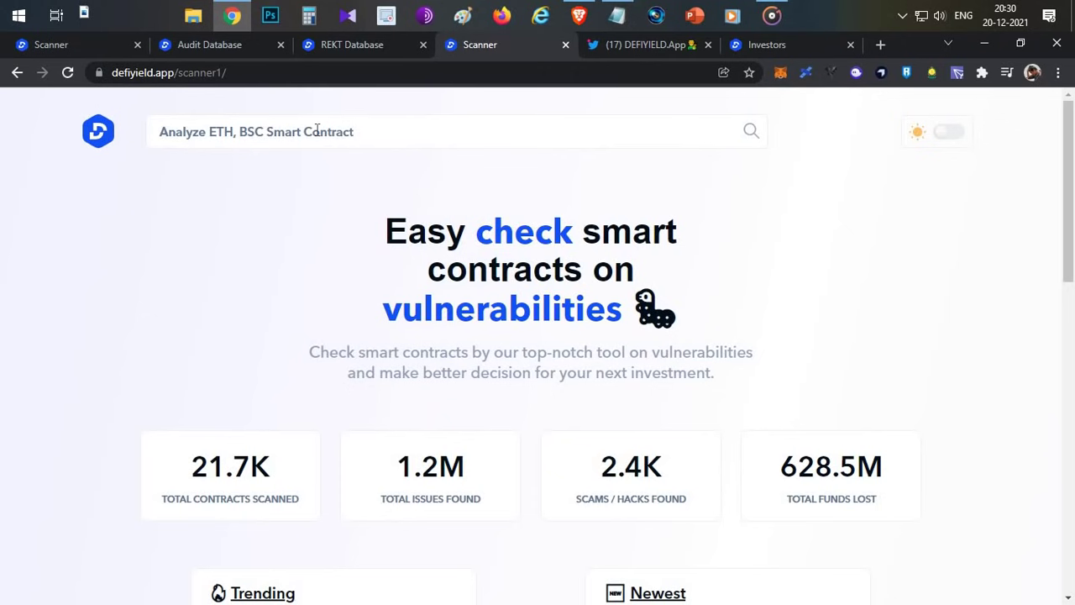
- Copy the contract address from the last line of the DEFI notes in Notepad
{"action": "left_click", "coordinate": [617, 15]}
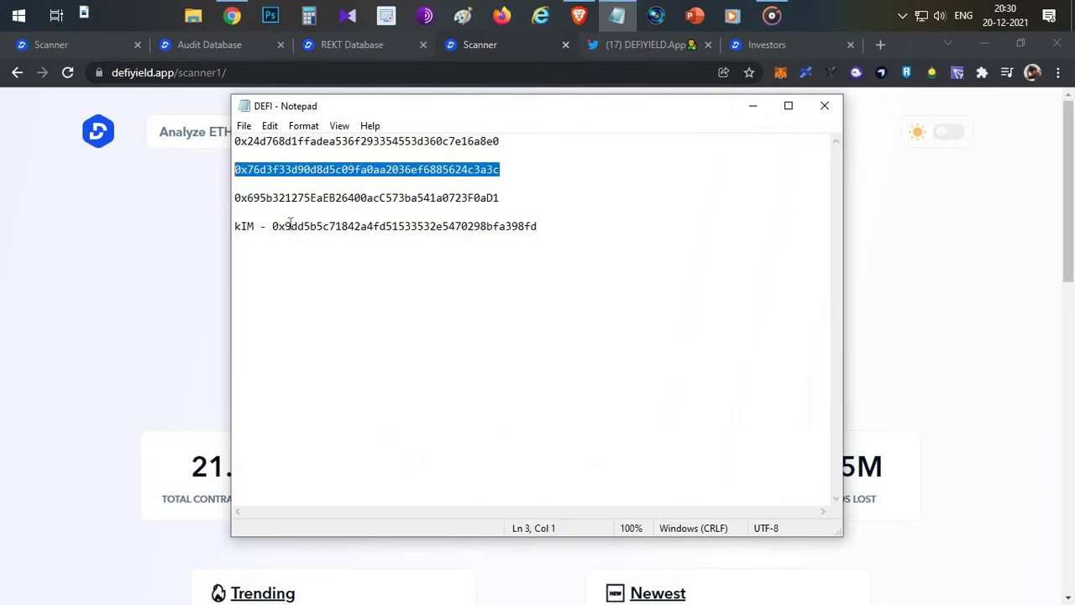
{"action": "left_click_drag", "start_coordinate": [272, 225], "coordinate": [564, 227]}
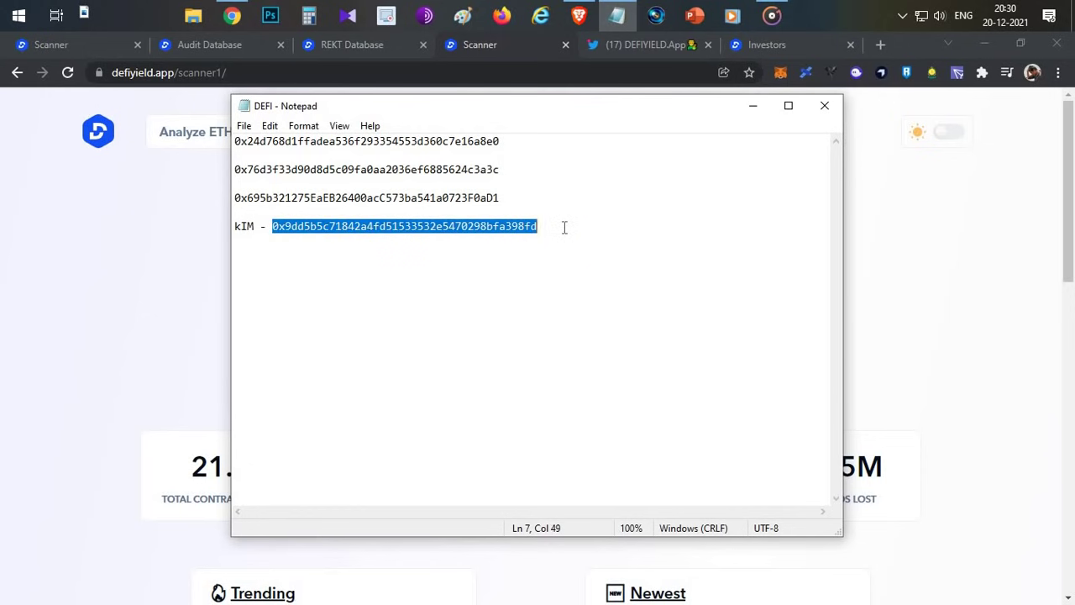
{"action": "key", "text": "ctrl+c"}
- Paste the address into the scanner search and open its contract report
{"action": "left_click", "coordinate": [197, 132]}
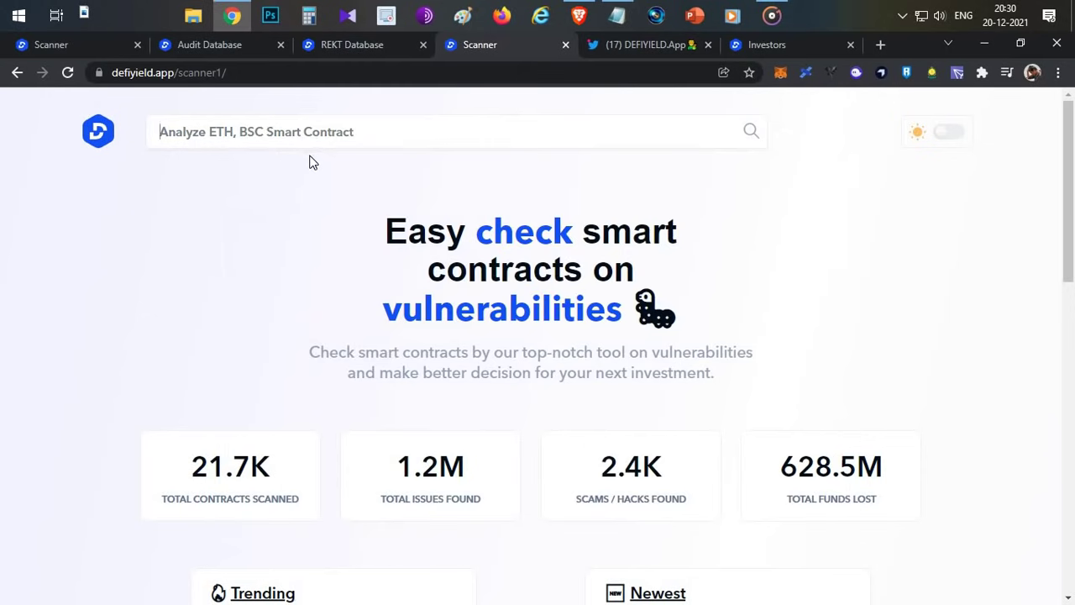
{"action": "key", "text": "ctrl+v"}
{"action": "left_click", "coordinate": [751, 134]}
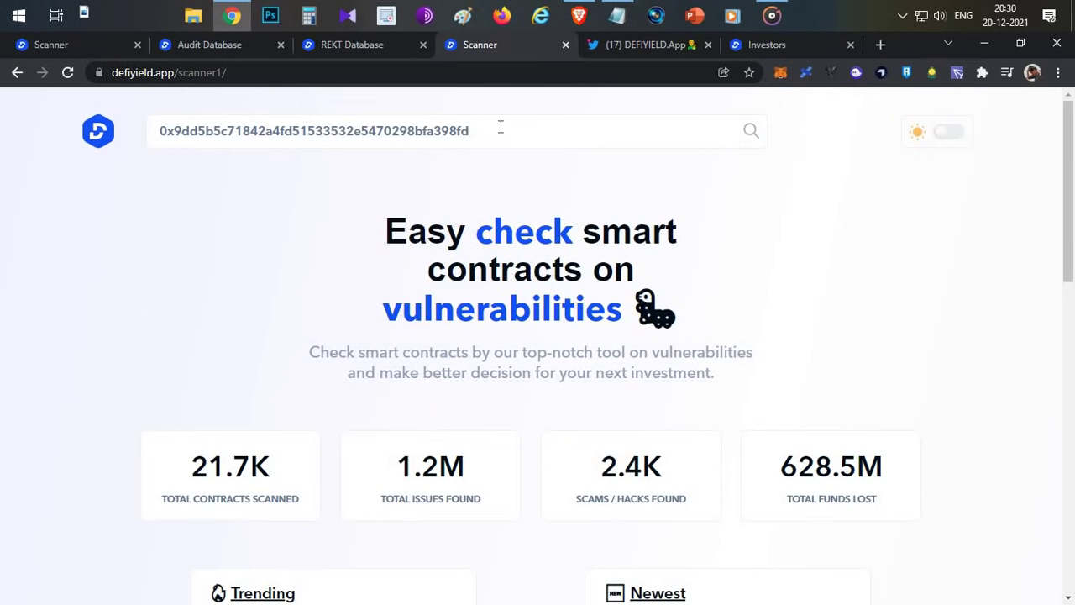
{"action": "left_click", "coordinate": [499, 129]}
{"action": "left_click", "coordinate": [434, 166]}
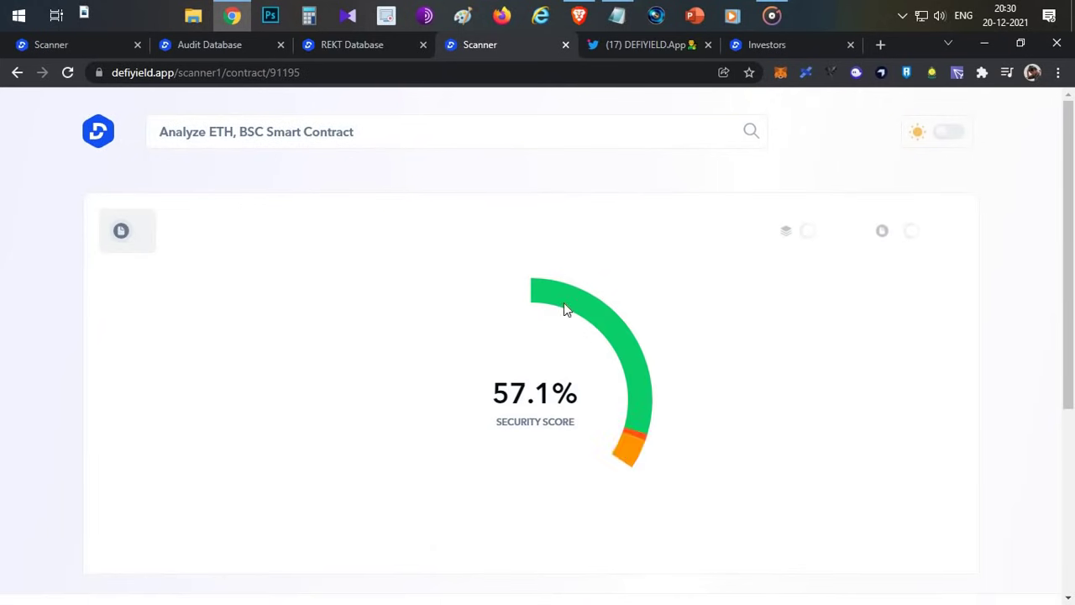
- Scroll the contract report and highlight its 57.1% security score
{"action": "scroll", "coordinate": [624, 344], "scroll_direction": "down", "scroll_amount": 4}
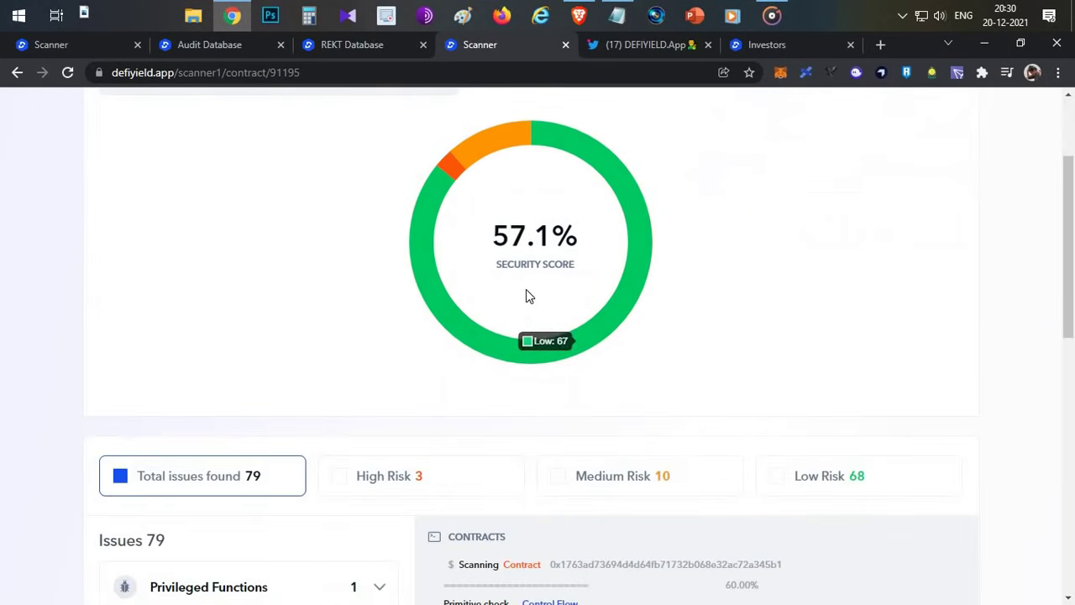
{"action": "triple_click", "coordinate": [546, 252]}
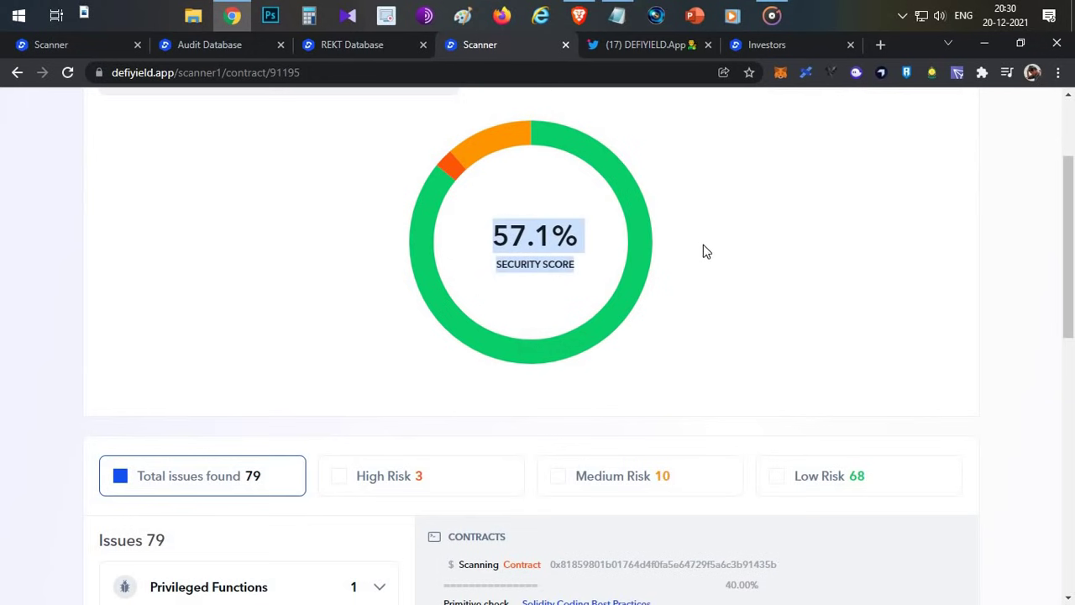
{"action": "left_click", "coordinate": [519, 252]}
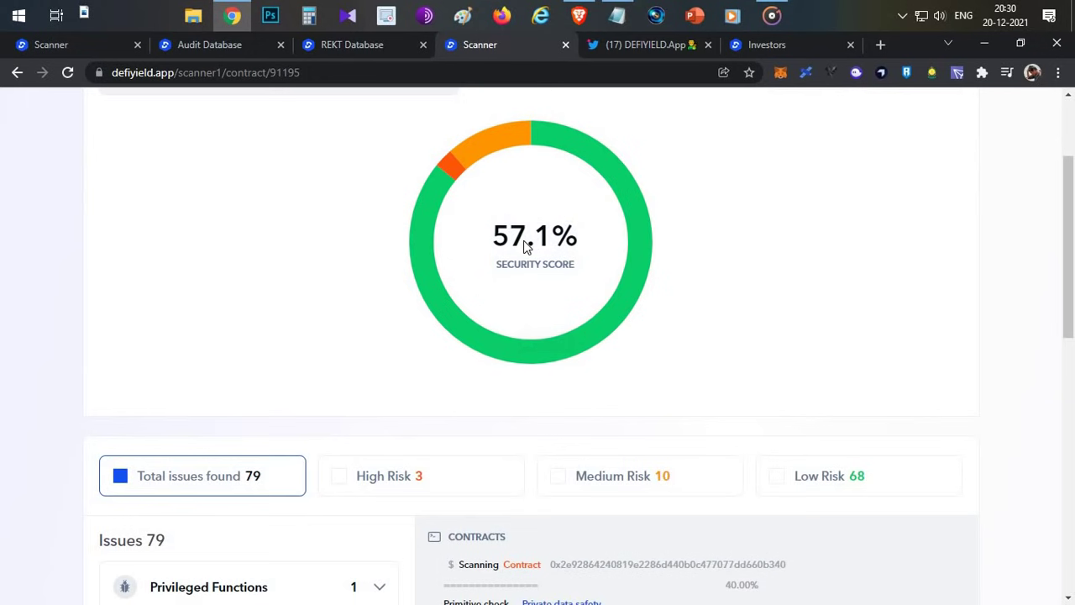
{"action": "scroll", "coordinate": [520, 247], "scroll_direction": "up", "scroll_amount": 3}
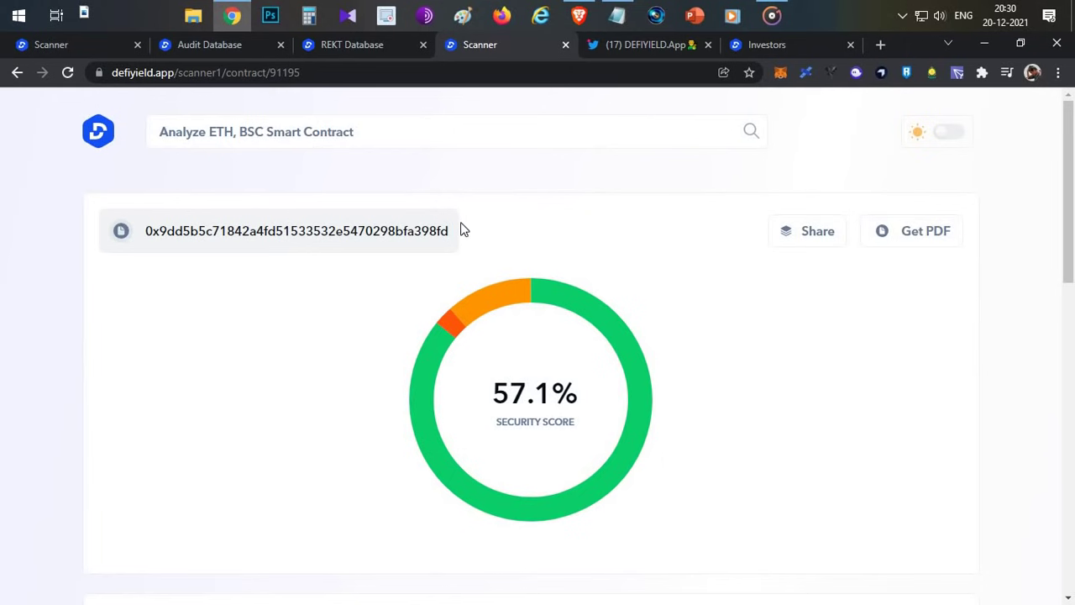
{"action": "scroll", "coordinate": [460, 237], "scroll_direction": "down", "scroll_amount": 5}
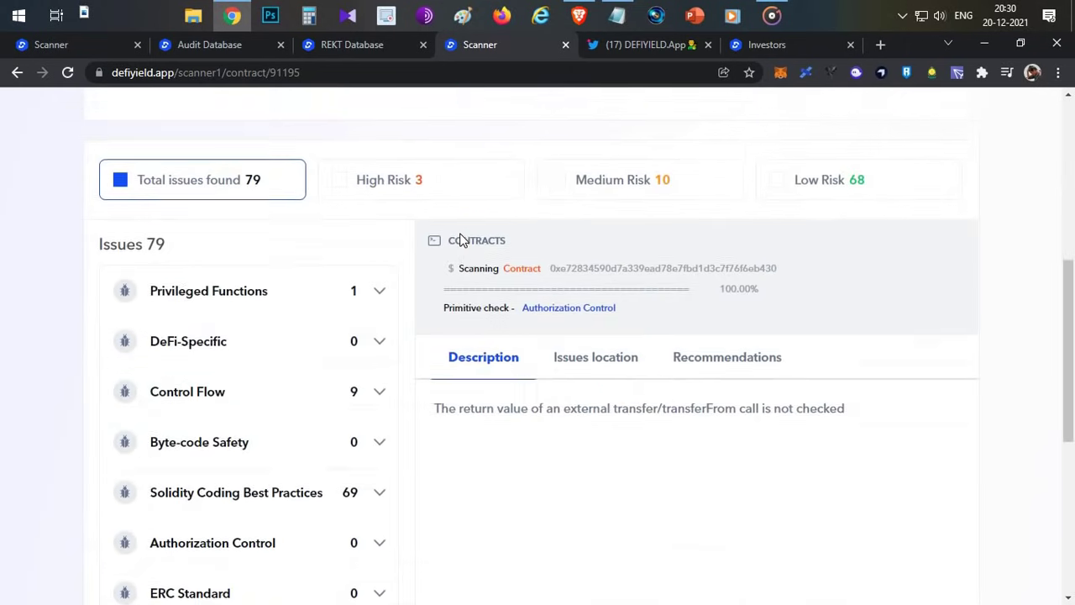
{"action": "scroll", "coordinate": [474, 205], "scroll_direction": "up", "scroll_amount": 5}
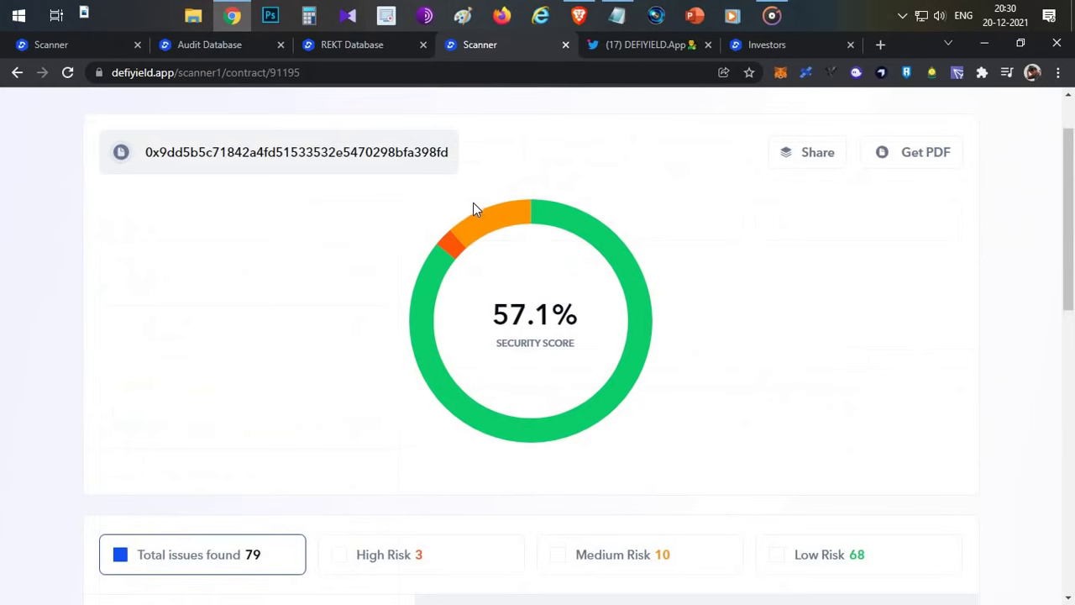
{"action": "scroll", "coordinate": [472, 202], "scroll_direction": "down", "scroll_amount": 3}
{"action": "scroll", "coordinate": [472, 206], "scroll_direction": "down", "scroll_amount": 3}
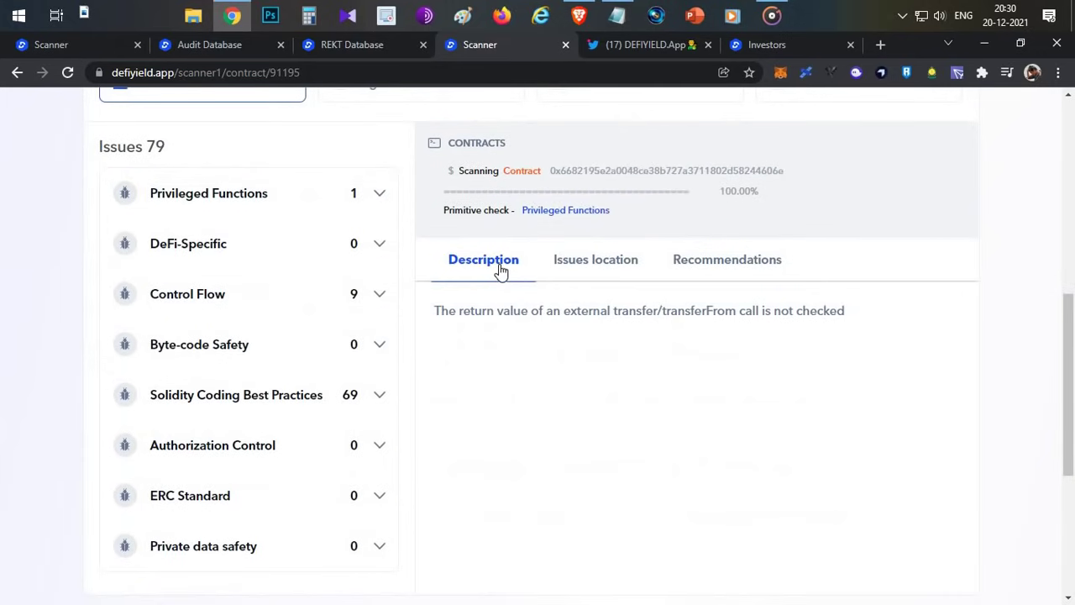
- Show the Issues location view, highlight the HIGH-risk finding lines, and return to the top
{"action": "left_click", "coordinate": [598, 265]}
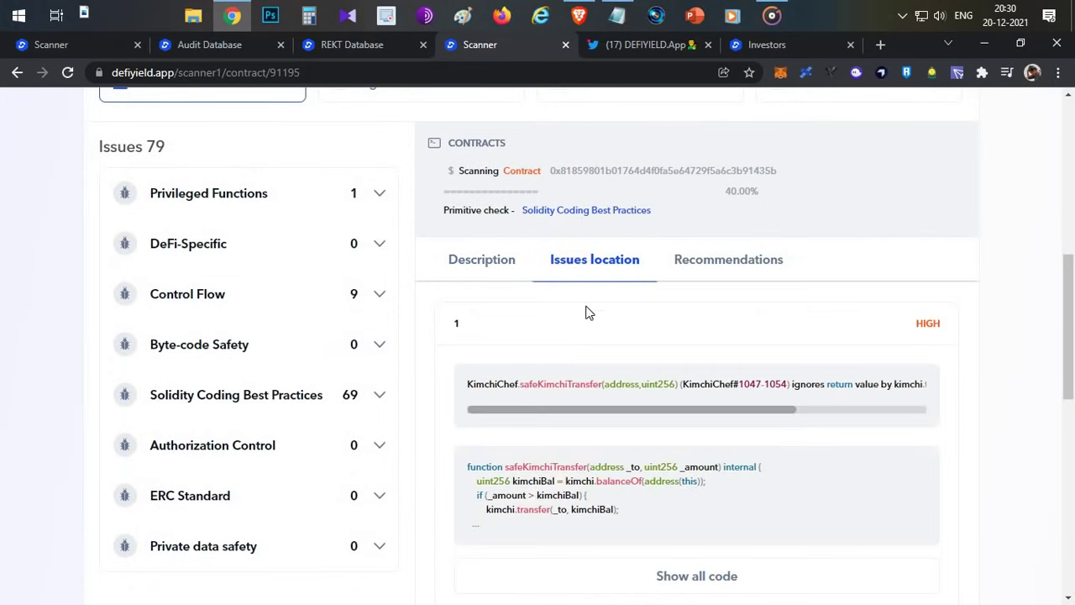
{"action": "scroll", "coordinate": [495, 317], "scroll_direction": "down", "scroll_amount": 1}
{"action": "left_click_drag", "start_coordinate": [468, 306], "coordinate": [610, 305]}
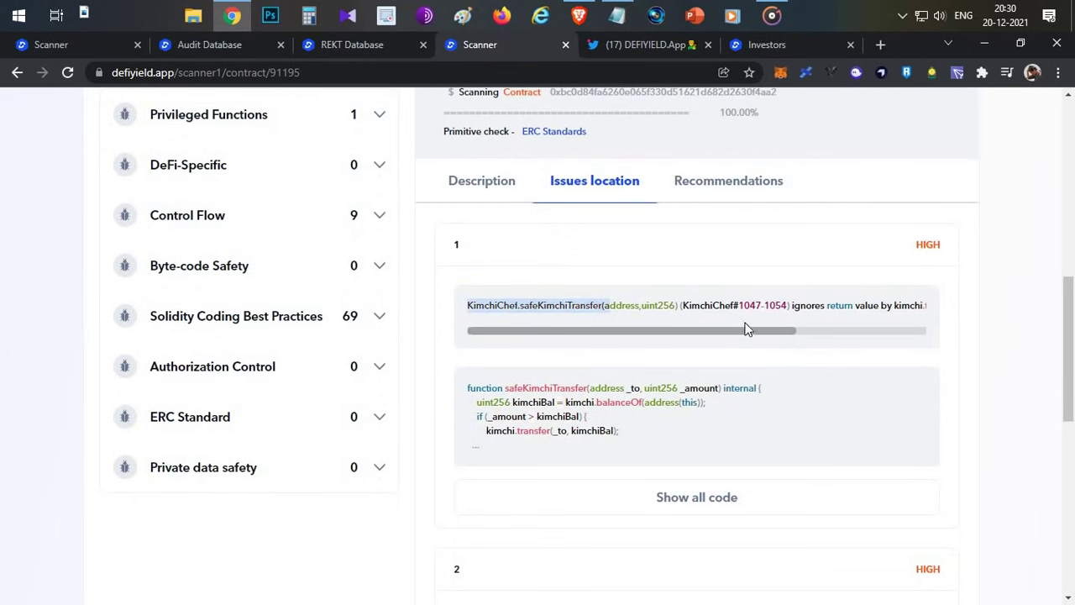
{"action": "left_click_drag", "start_coordinate": [950, 245], "coordinate": [801, 246]}
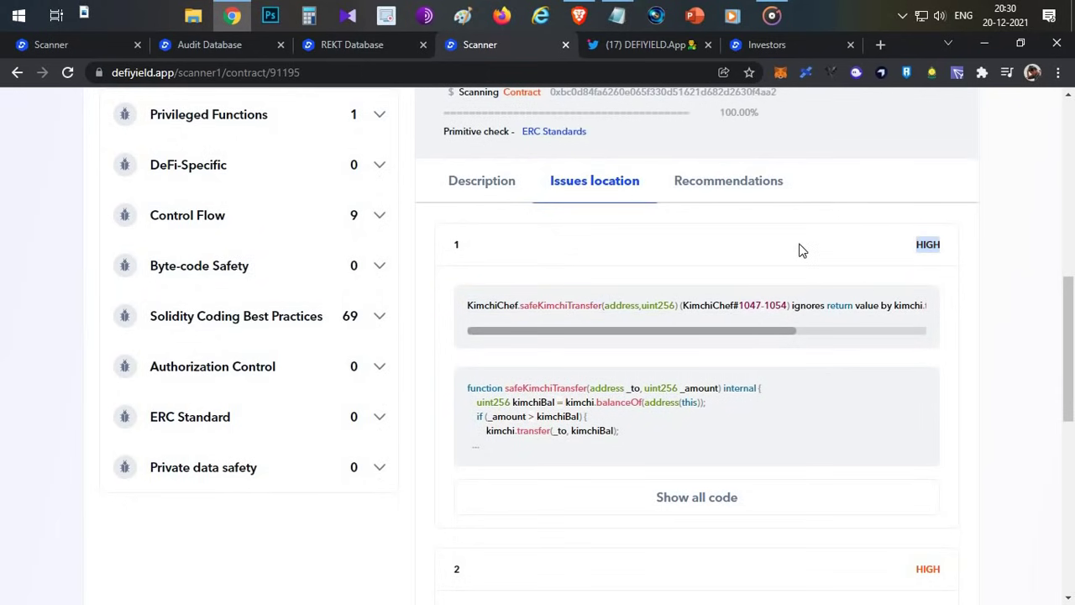
{"action": "left_click", "coordinate": [655, 221]}
{"action": "scroll", "coordinate": [679, 276], "scroll_direction": "down", "scroll_amount": 2}
{"action": "scroll", "coordinate": [677, 274], "scroll_direction": "down", "scroll_amount": 3}
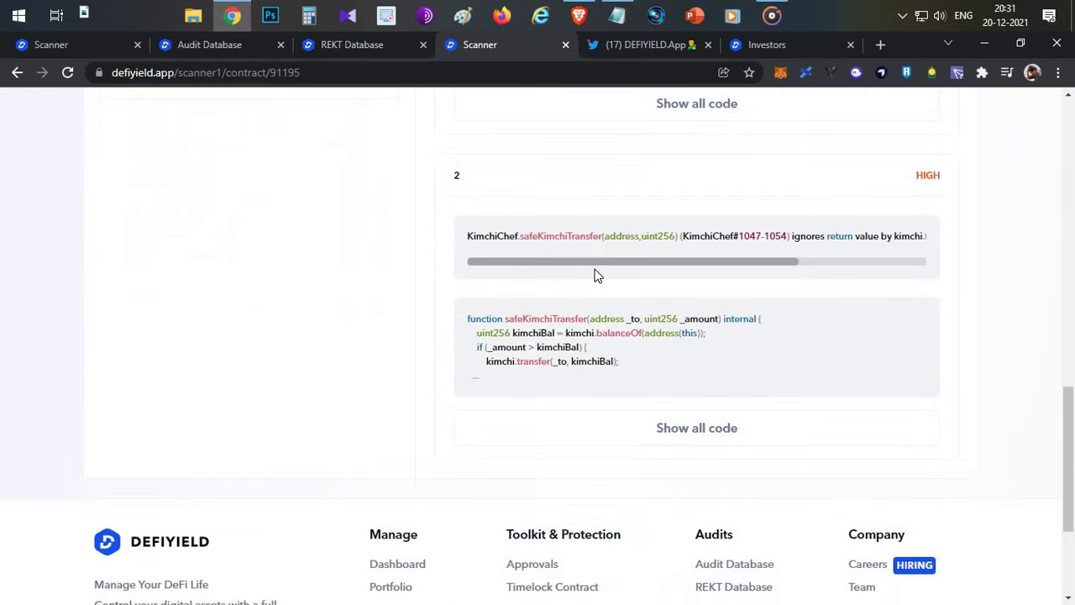
{"action": "scroll", "coordinate": [660, 274], "scroll_direction": "up", "scroll_amount": 10}
{"action": "scroll", "coordinate": [590, 276], "scroll_direction": "up", "scroll_amount": 3}
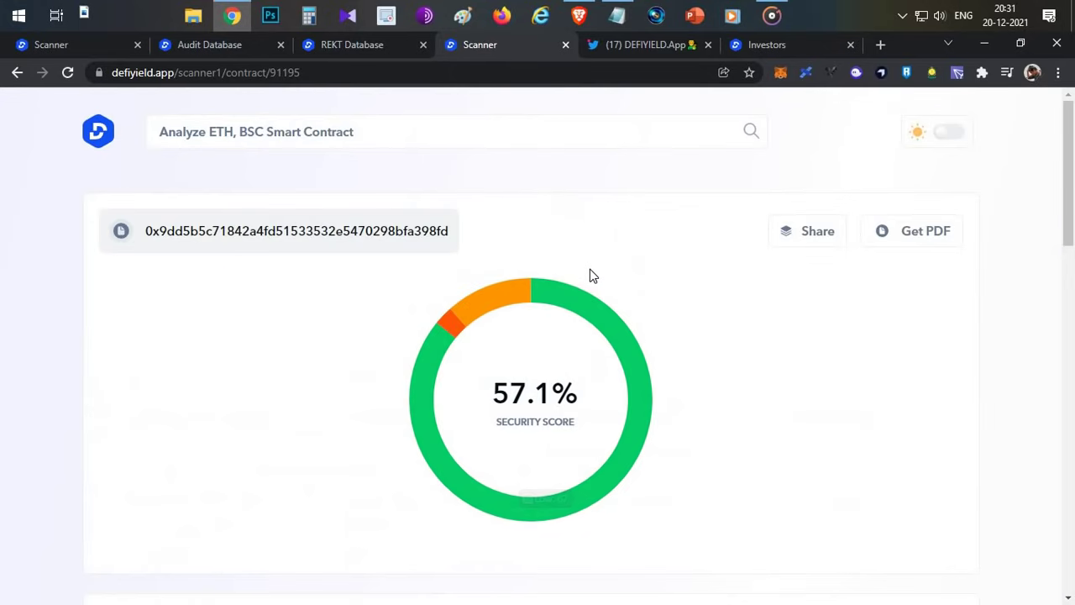
- Return to the Scanner tab and open the Audit Database
{"action": "left_click", "coordinate": [81, 48]}
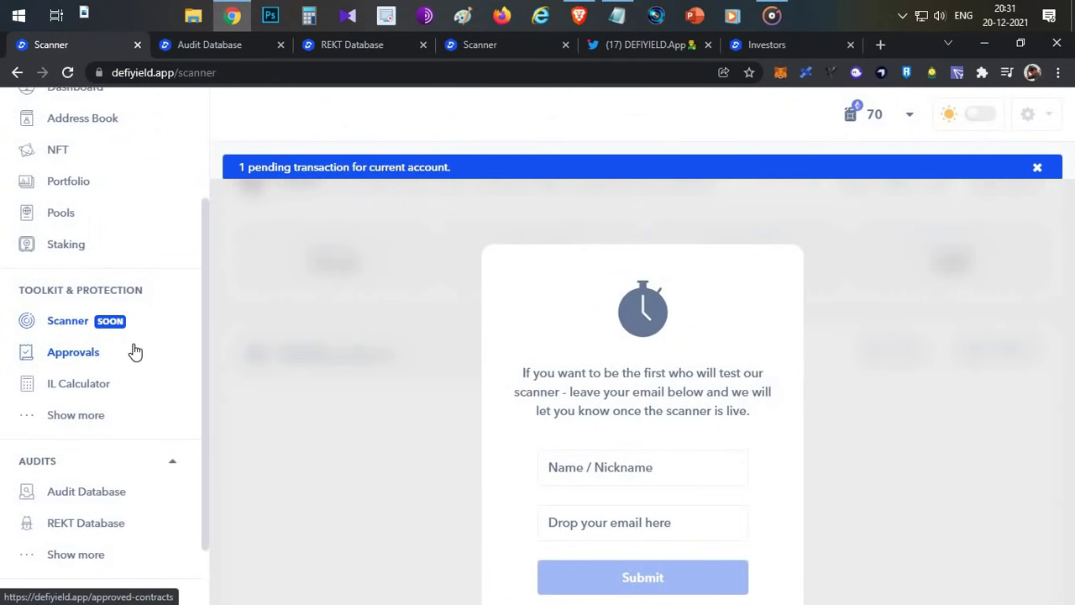
{"action": "scroll", "coordinate": [134, 351], "scroll_direction": "up", "scroll_amount": 2}
{"action": "scroll", "coordinate": [134, 351], "scroll_direction": "down", "scroll_amount": 3}
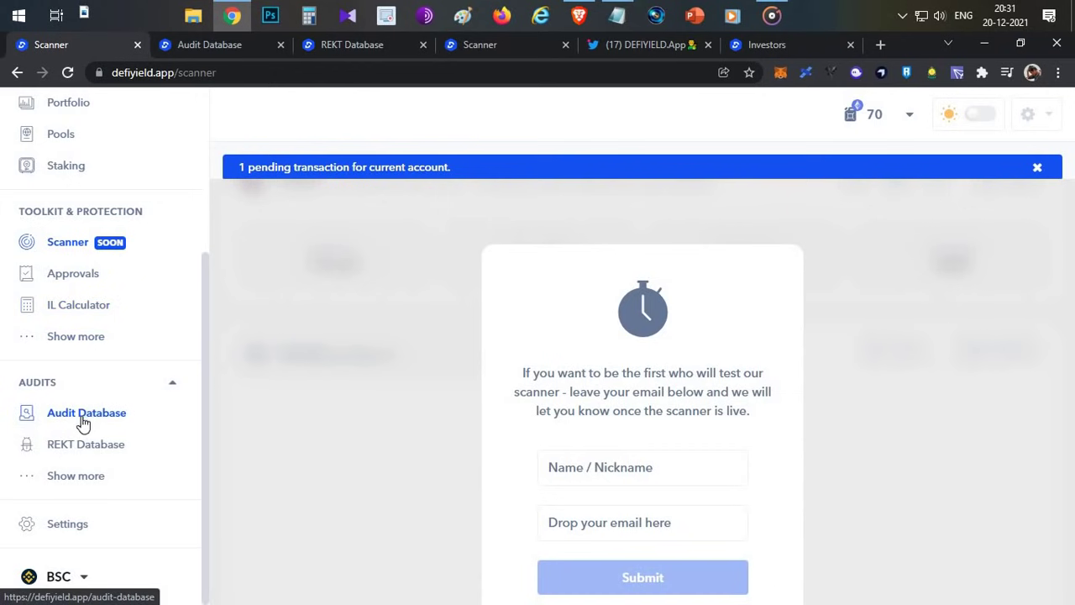
{"action": "left_click", "coordinate": [241, 44]}
- Expand 1inch Exchange to list its audits, including Chainsulting (9 issues) and Certik (54)
{"action": "scroll", "coordinate": [729, 317], "scroll_direction": "down", "scroll_amount": 1}
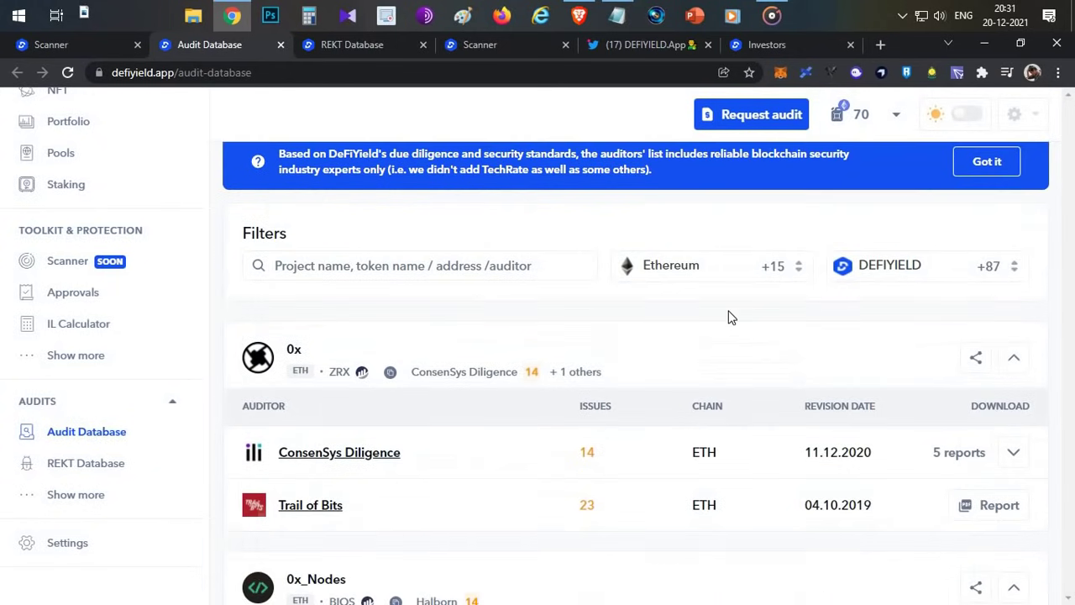
{"action": "scroll", "coordinate": [729, 316], "scroll_direction": "down", "scroll_amount": 3}
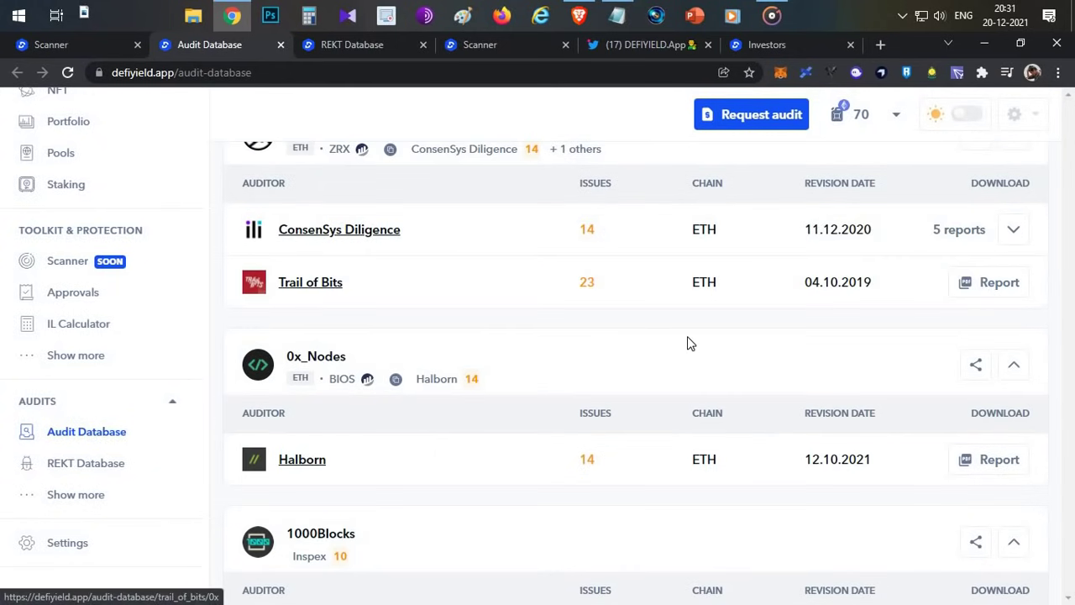
{"action": "scroll", "coordinate": [687, 343], "scroll_direction": "down", "scroll_amount": 12}
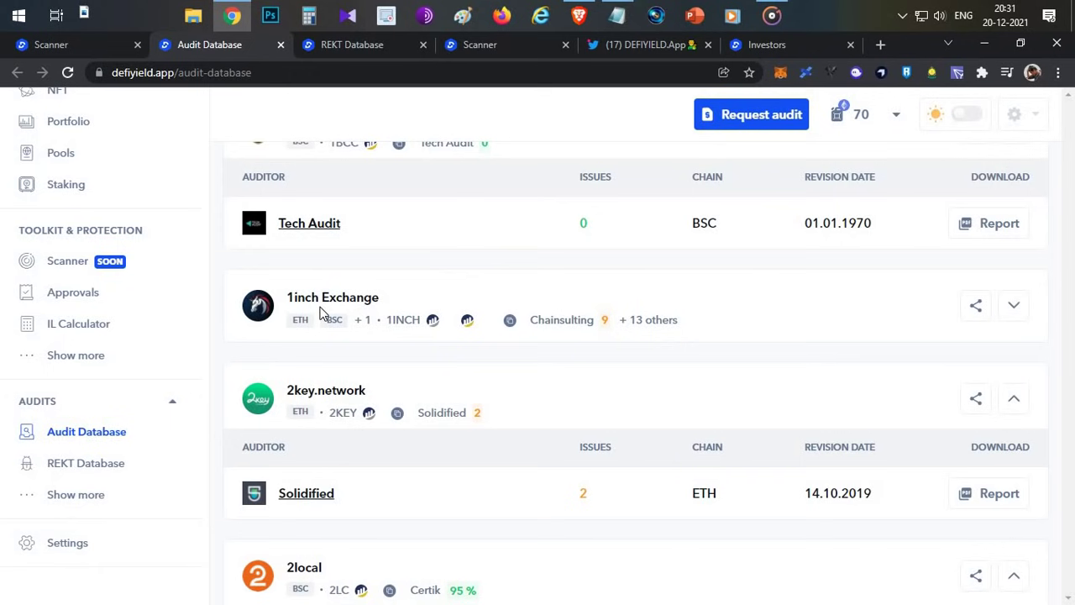
{"action": "mouse_move", "coordinate": [635, 326]}
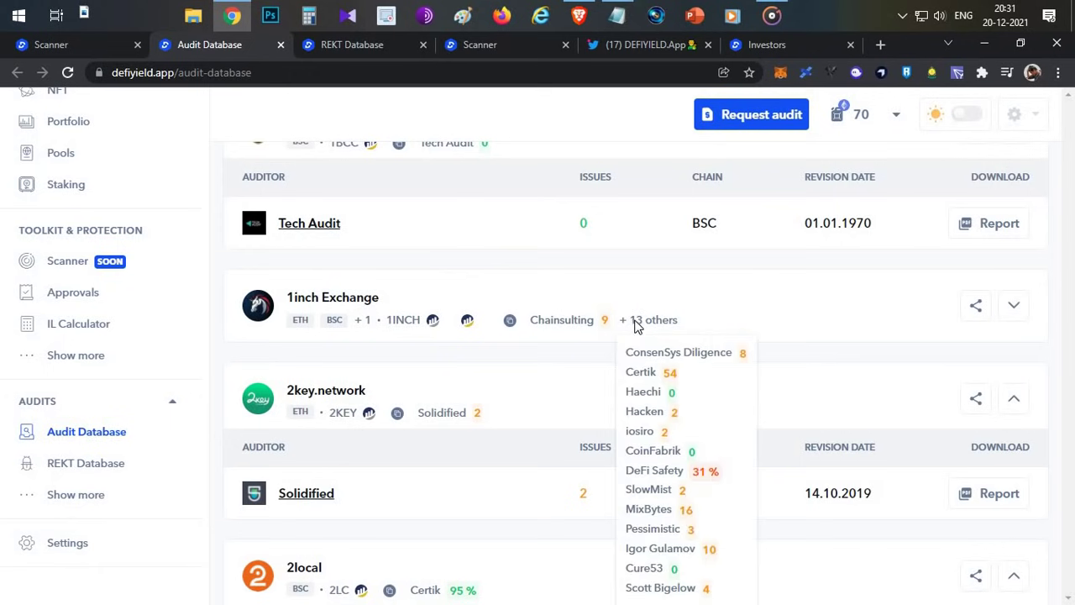
{"action": "left_click", "coordinate": [1014, 306]}
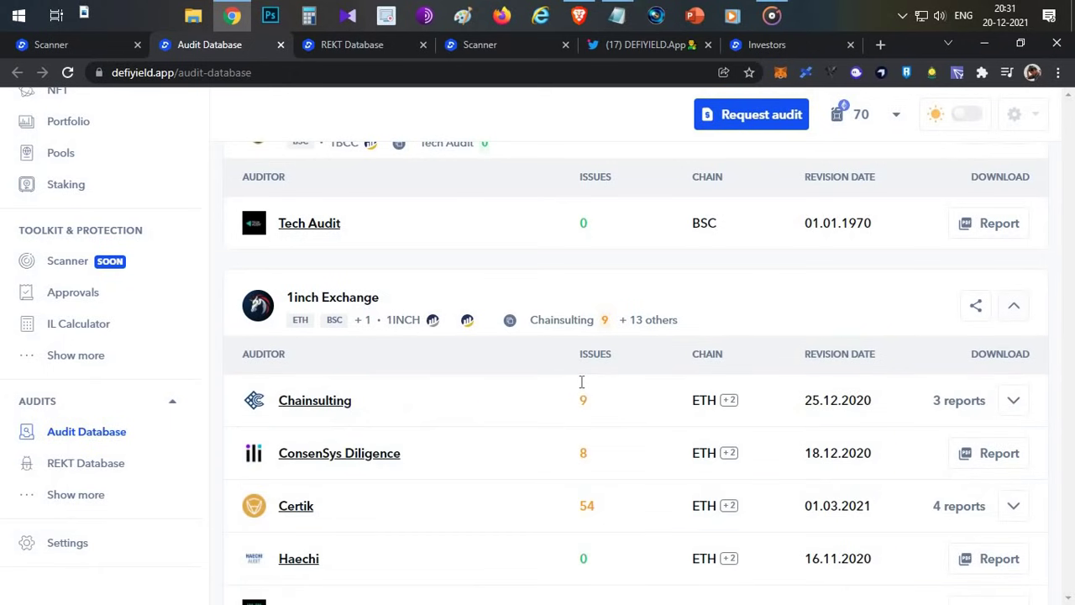
{"action": "scroll", "coordinate": [648, 247], "scroll_direction": "down", "scroll_amount": 1}
{"action": "scroll", "coordinate": [514, 210], "scroll_direction": "down", "scroll_amount": 1}
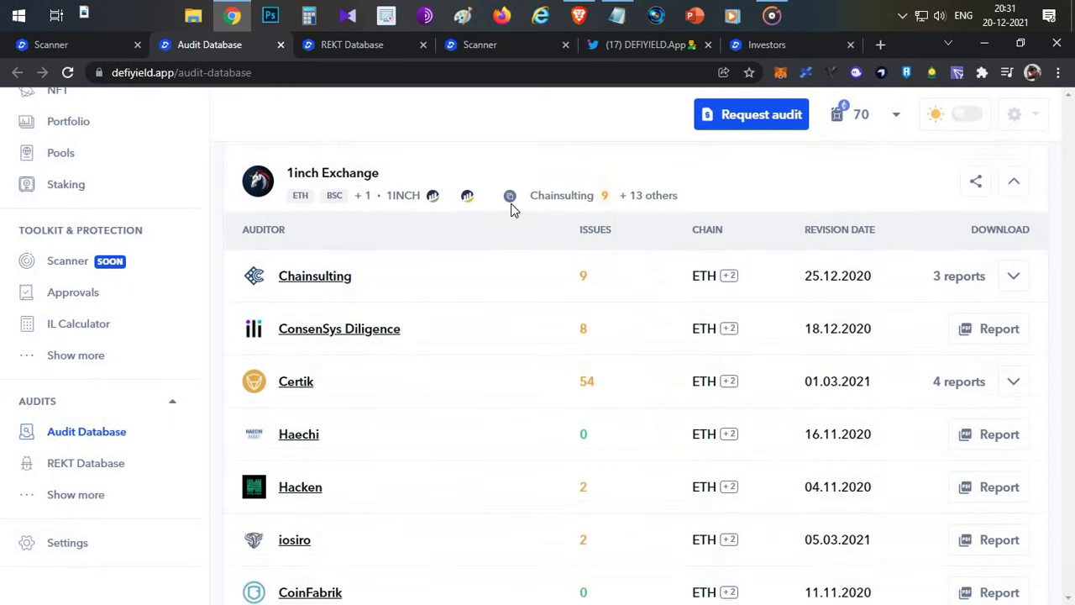
{"action": "scroll", "coordinate": [514, 210], "scroll_direction": "down", "scroll_amount": 1}
{"action": "scroll", "coordinate": [789, 303], "scroll_direction": "down", "scroll_amount": 1}
{"action": "scroll", "coordinate": [838, 247], "scroll_direction": "up", "scroll_amount": 2}
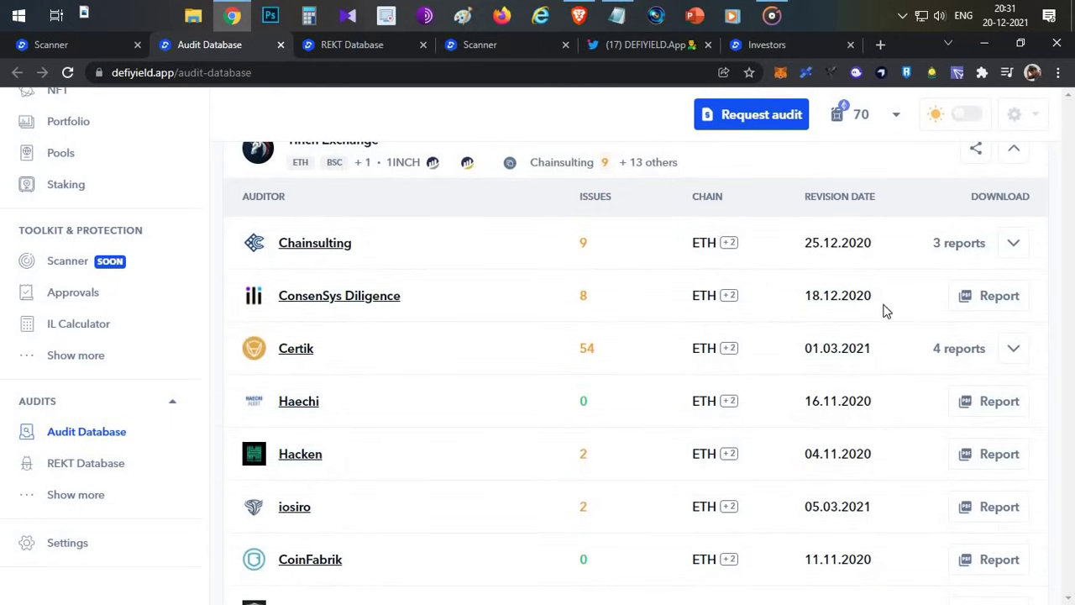
- Open the REKT Database and scroll to its table led by Poly Network's $602,189,570 loss
{"action": "left_click", "coordinate": [102, 44]}
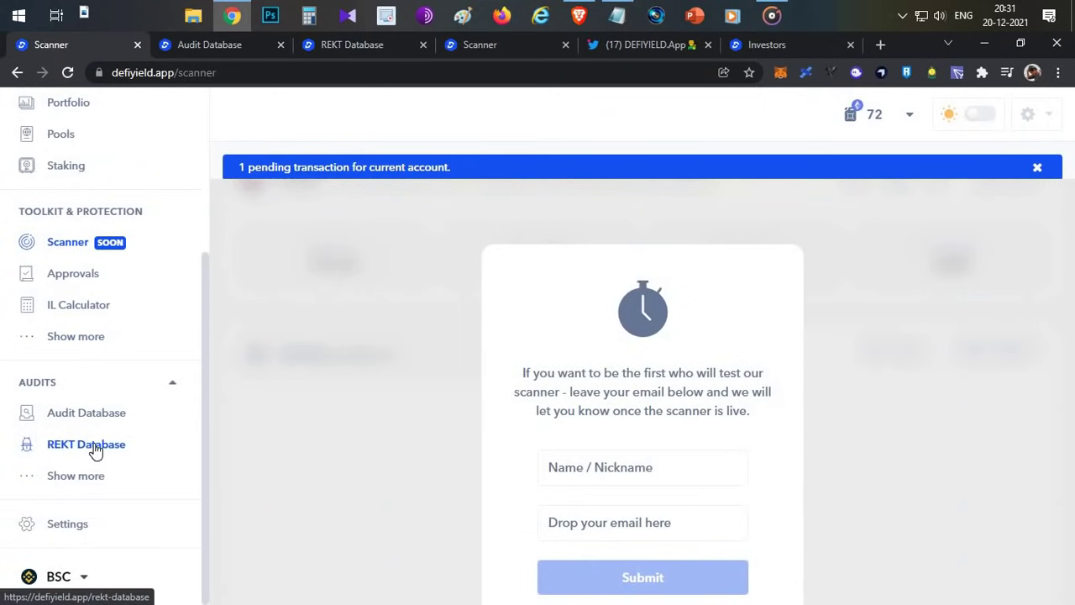
{"action": "left_click", "coordinate": [358, 47]}
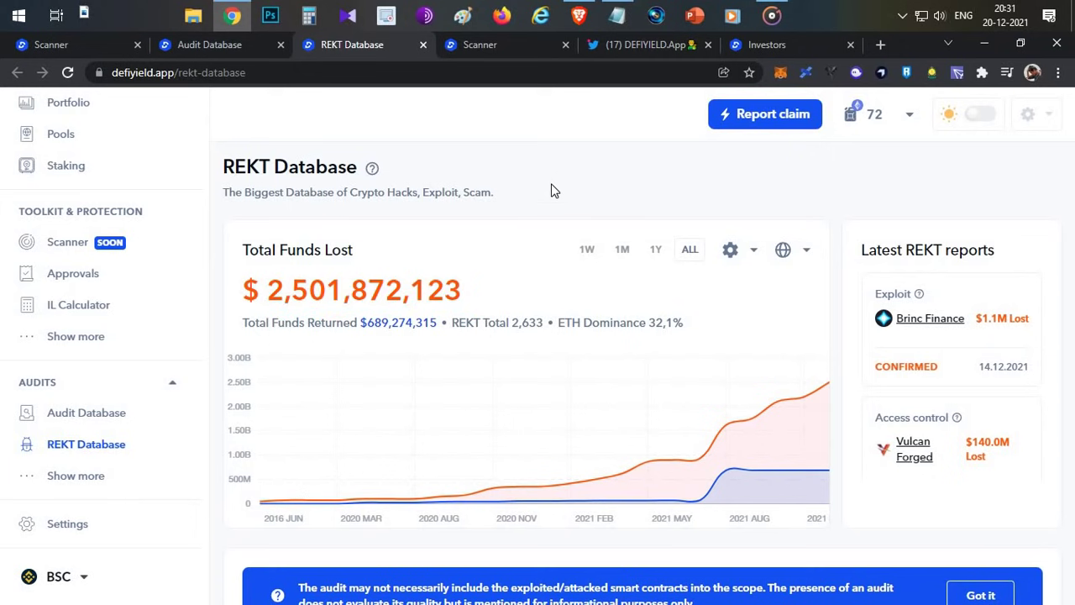
{"action": "scroll", "coordinate": [552, 200], "scroll_direction": "down", "scroll_amount": 6}
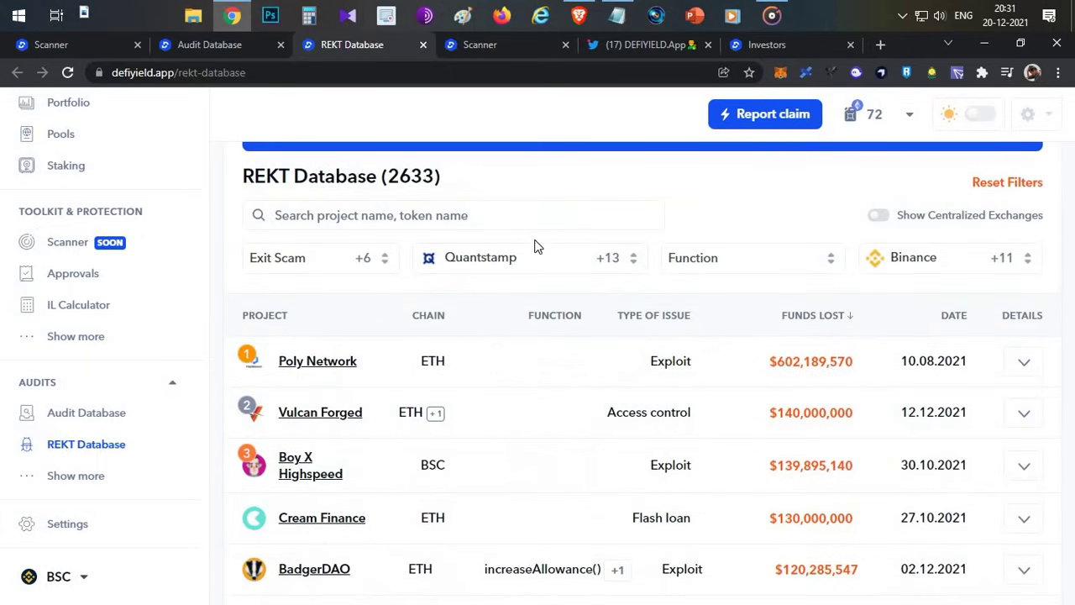
{"action": "scroll", "coordinate": [537, 252], "scroll_direction": "down", "scroll_amount": 2}
{"action": "scroll", "coordinate": [547, 332], "scroll_direction": "up", "scroll_amount": 3}
{"action": "scroll", "coordinate": [412, 370], "scroll_direction": "down", "scroll_amount": 10}
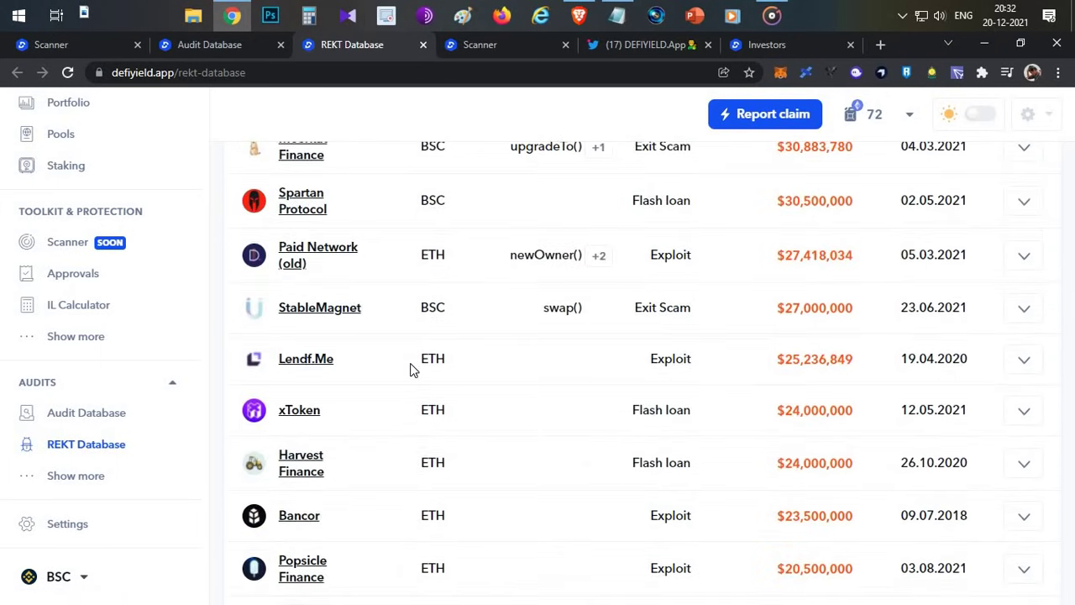
{"action": "scroll", "coordinate": [412, 369], "scroll_direction": "up", "scroll_amount": 10}
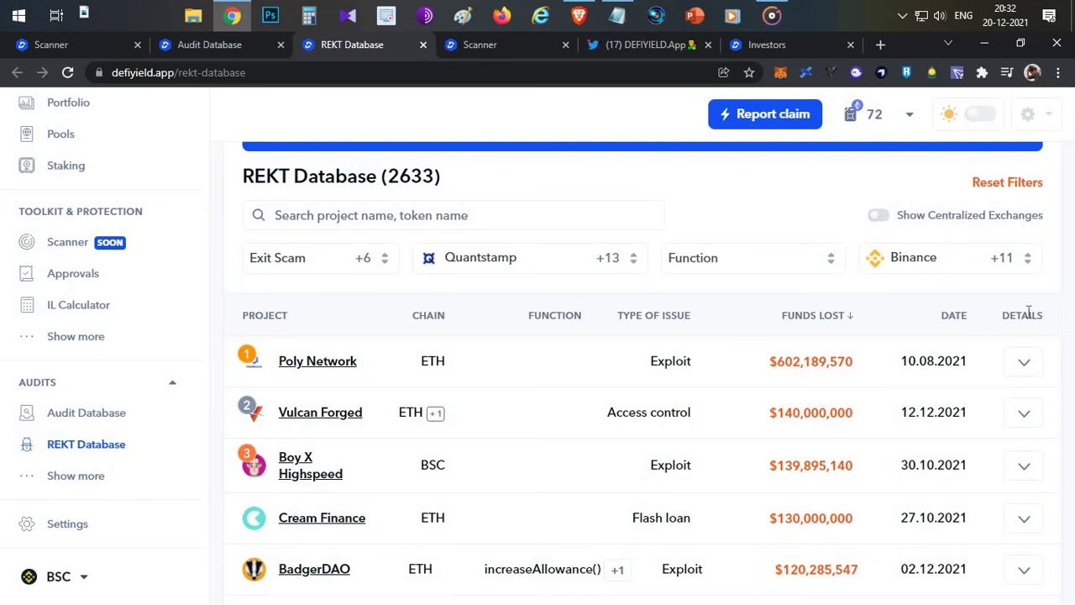
- Expand the Poly Network hack details and highlight the summary and token-approval lines
{"action": "left_click", "coordinate": [1026, 365]}
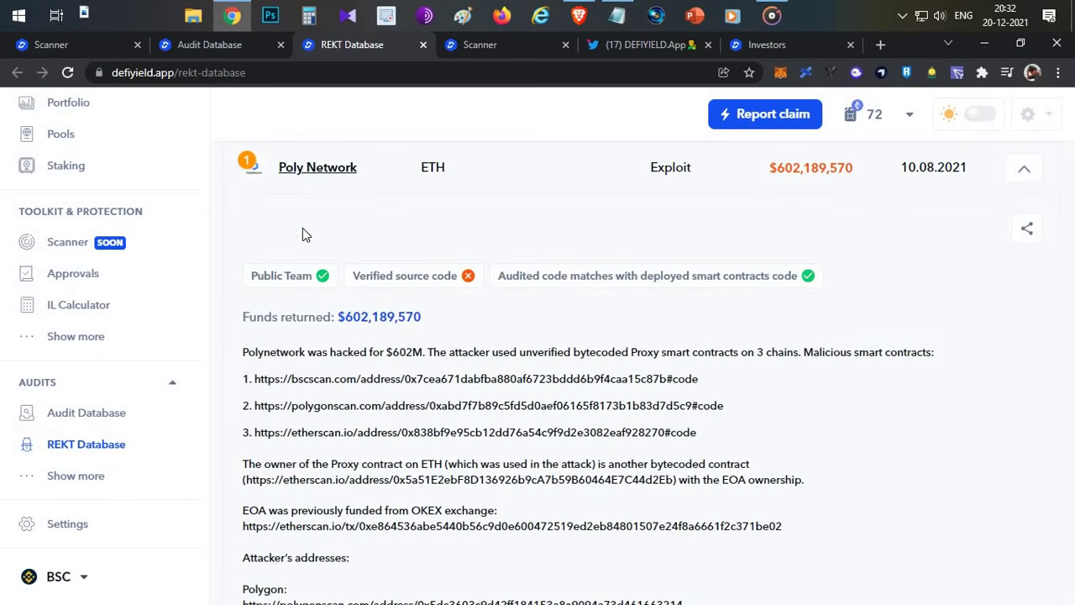
{"action": "left_click_drag", "start_coordinate": [274, 359], "coordinate": [739, 408]}
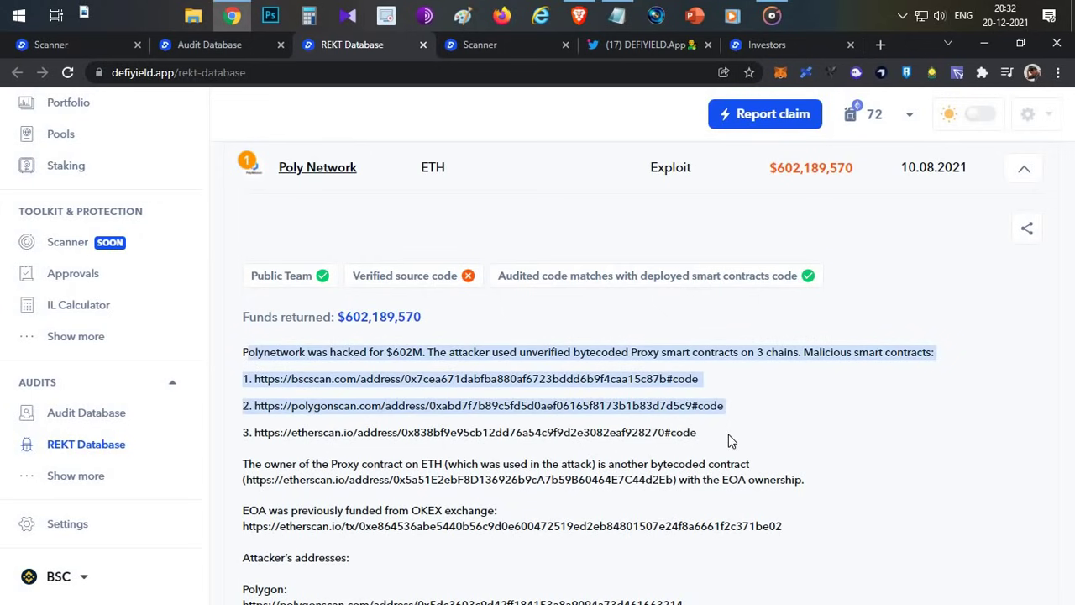
{"action": "left_click", "coordinate": [610, 387]}
{"action": "scroll", "coordinate": [610, 388], "scroll_direction": "down", "scroll_amount": 5}
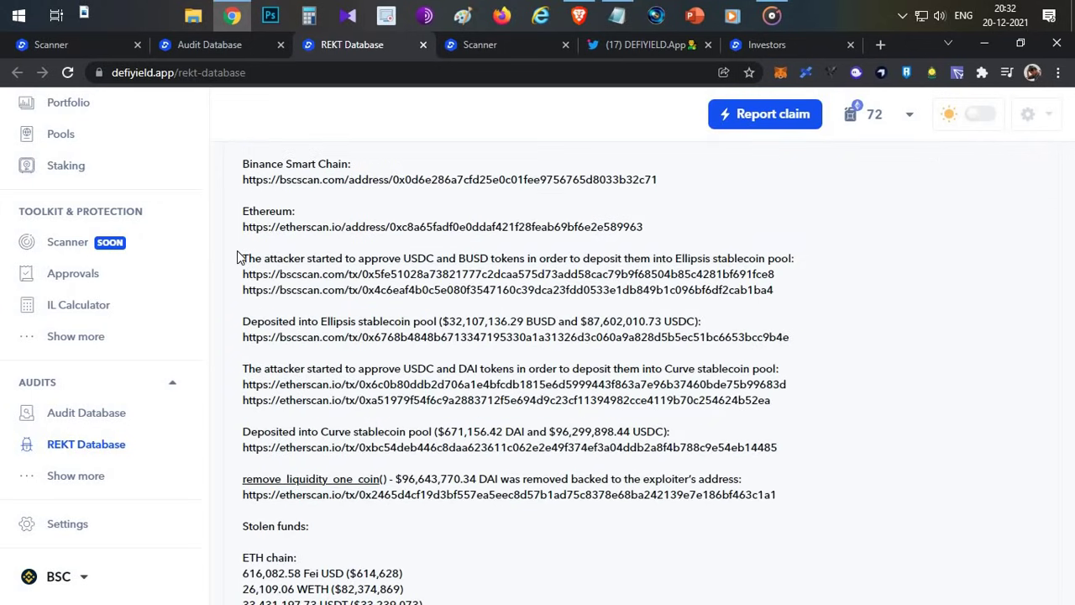
{"action": "left_click_drag", "start_coordinate": [242, 257], "coordinate": [459, 321]}
{"action": "left_click", "coordinate": [459, 321]}
- Highlight the Stolen funds list, then collapse the Poly Network details
{"action": "scroll", "coordinate": [488, 288], "scroll_direction": "down", "scroll_amount": 5}
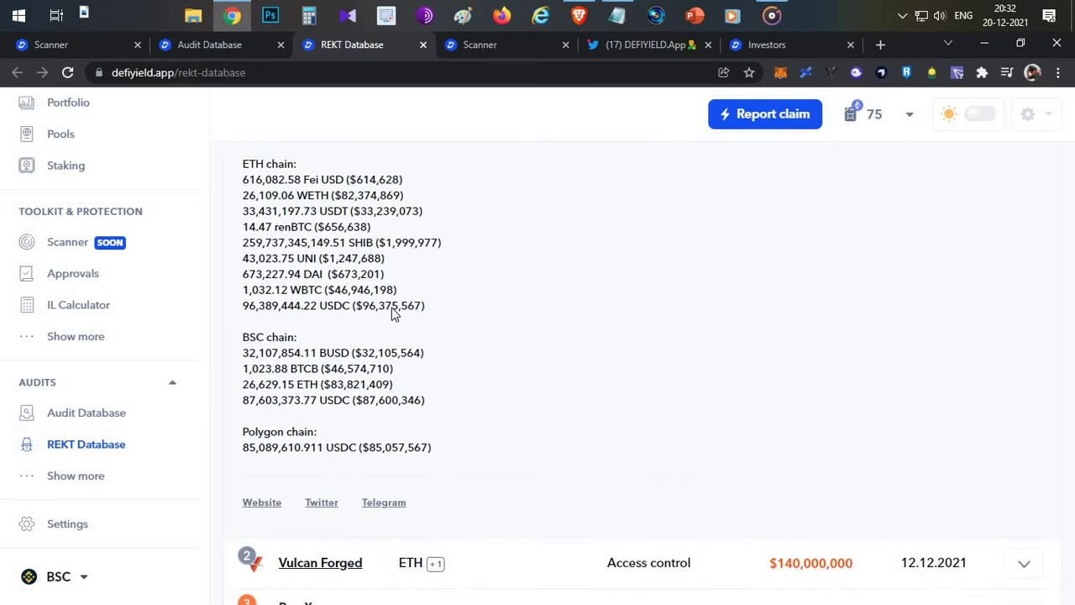
{"action": "scroll", "coordinate": [391, 307], "scroll_direction": "up", "scroll_amount": 1}
{"action": "left_click_drag", "start_coordinate": [243, 209], "coordinate": [479, 533]}
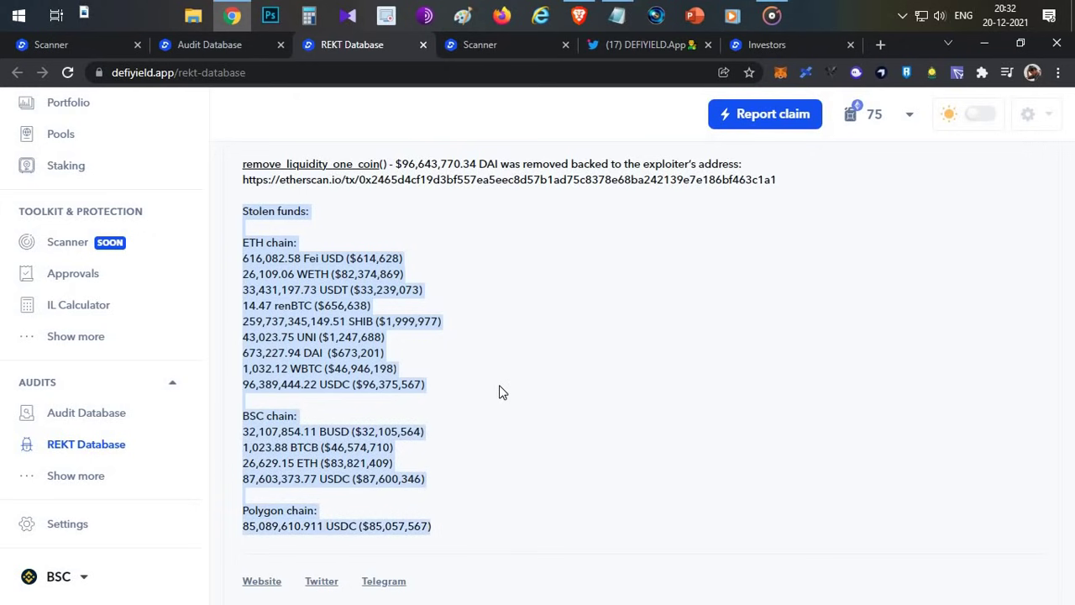
{"action": "left_click", "coordinate": [501, 391]}
{"action": "scroll", "coordinate": [501, 392], "scroll_direction": "up", "scroll_amount": 10}
{"action": "scroll", "coordinate": [501, 392], "scroll_direction": "up", "scroll_amount": 4}
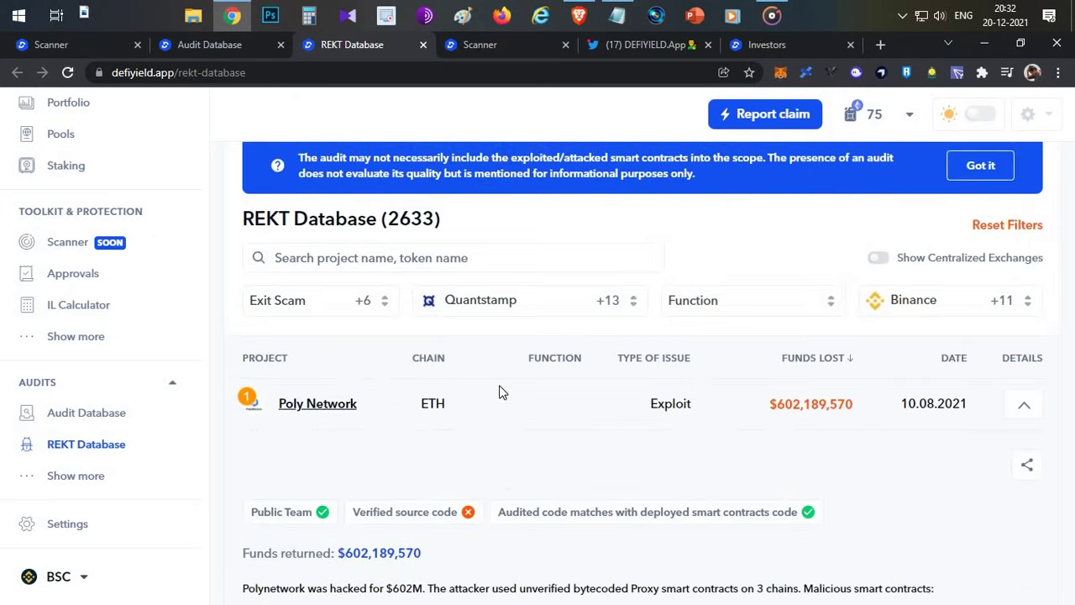
{"action": "scroll", "coordinate": [530, 379], "scroll_direction": "down", "scroll_amount": 5}
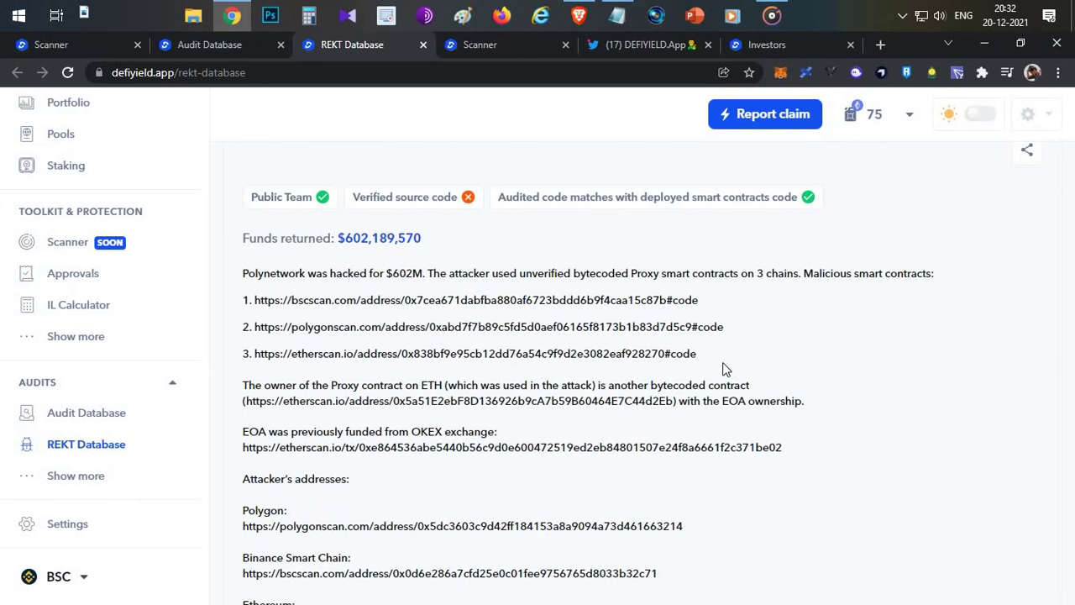
{"action": "scroll", "coordinate": [724, 367], "scroll_direction": "up", "scroll_amount": 3}
{"action": "left_click", "coordinate": [1022, 336]}
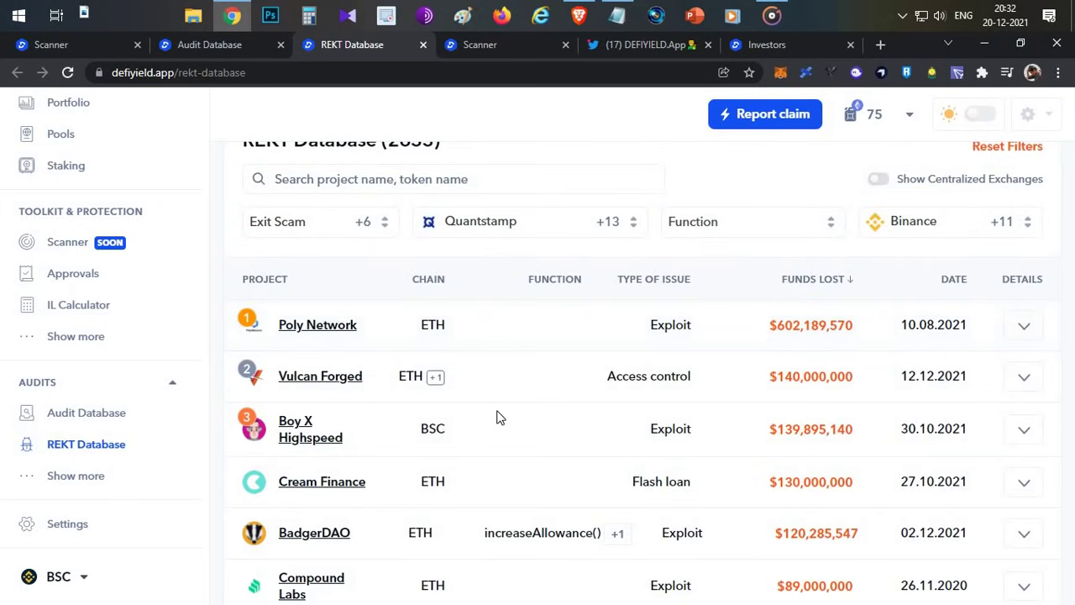
- Scroll back to the chart and switch to the DEFIYIELD.App Twitter profile
{"action": "scroll", "coordinate": [497, 417], "scroll_direction": "up", "scroll_amount": 5}
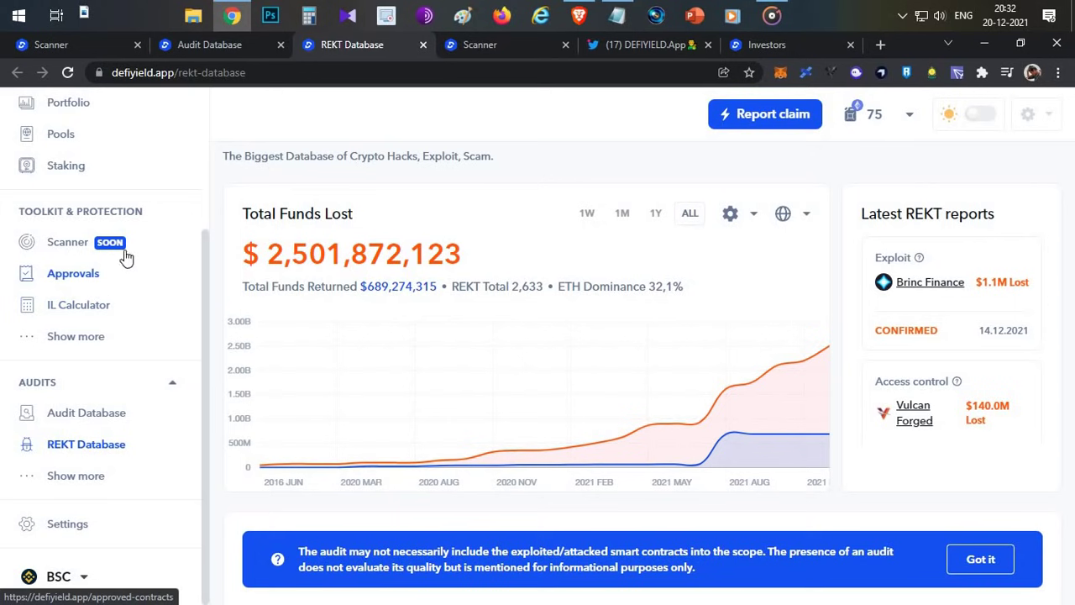
{"action": "scroll", "coordinate": [125, 252], "scroll_direction": "up", "scroll_amount": 3}
{"action": "scroll", "coordinate": [126, 286], "scroll_direction": "down", "scroll_amount": 3}
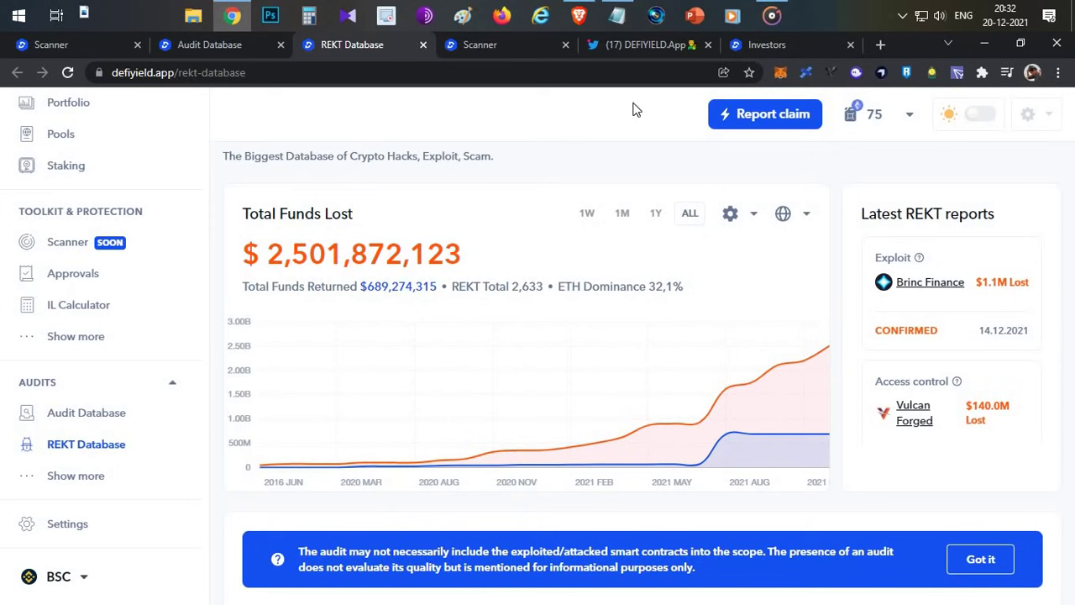
{"action": "left_click", "coordinate": [647, 45]}
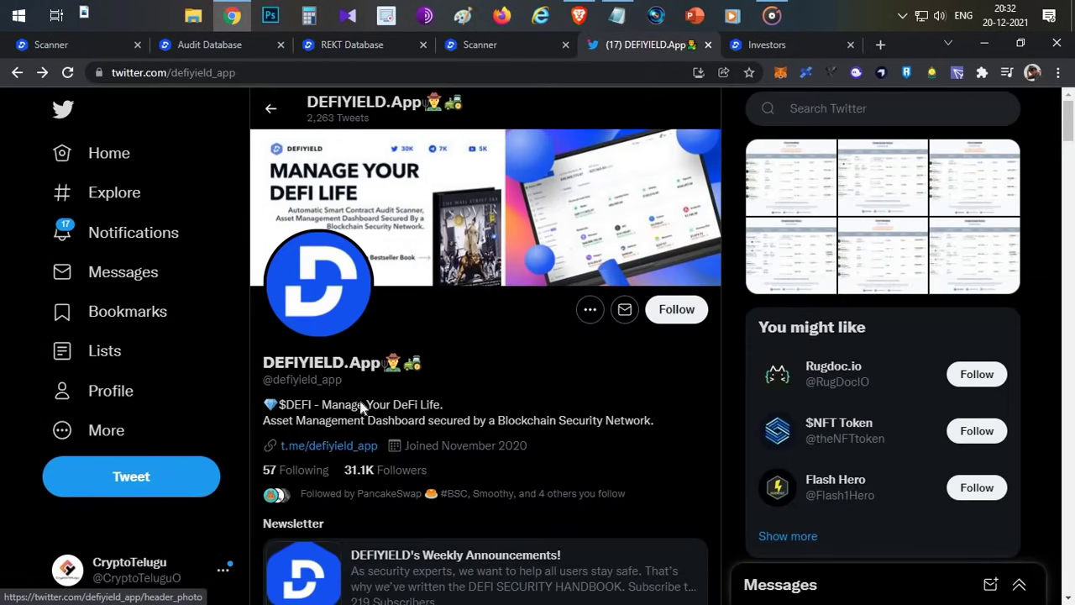
- Browse the 'Followed by' list for DEFIYIELD.App, return to the profile, then go to the Investors tab
{"action": "left_click", "coordinate": [399, 502]}
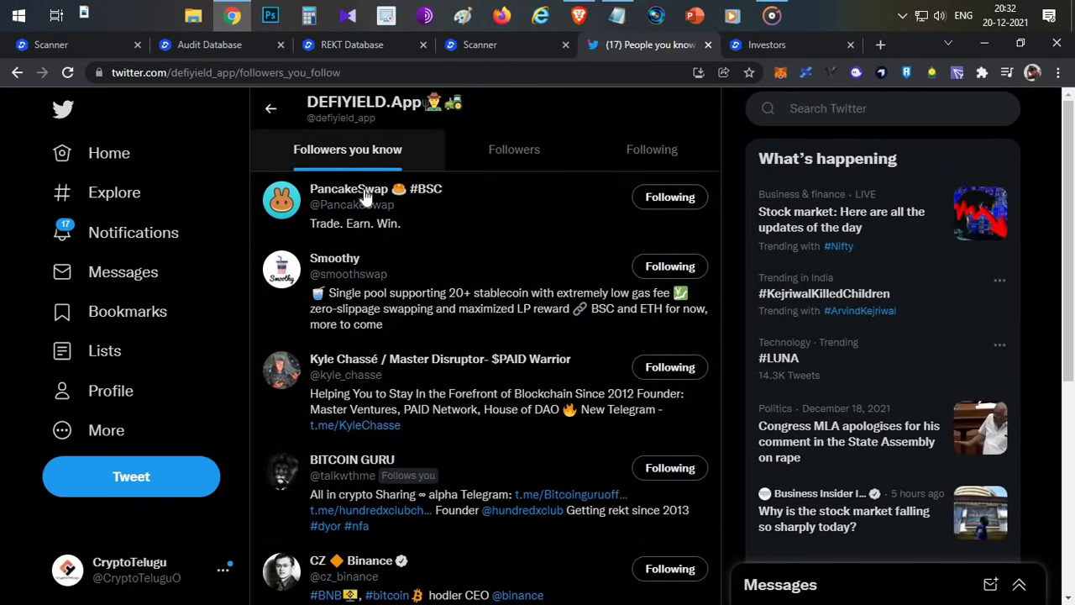
{"action": "scroll", "coordinate": [367, 199], "scroll_direction": "down", "scroll_amount": 4}
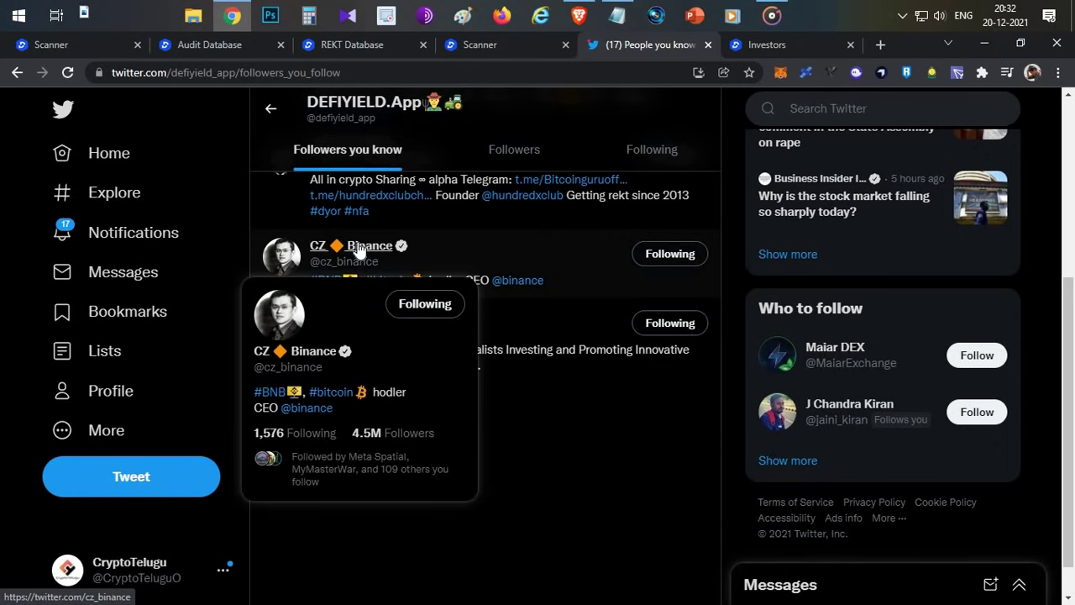
{"action": "scroll", "coordinate": [283, 140], "scroll_direction": "up", "scroll_amount": 4}
{"action": "left_click", "coordinate": [270, 108]}
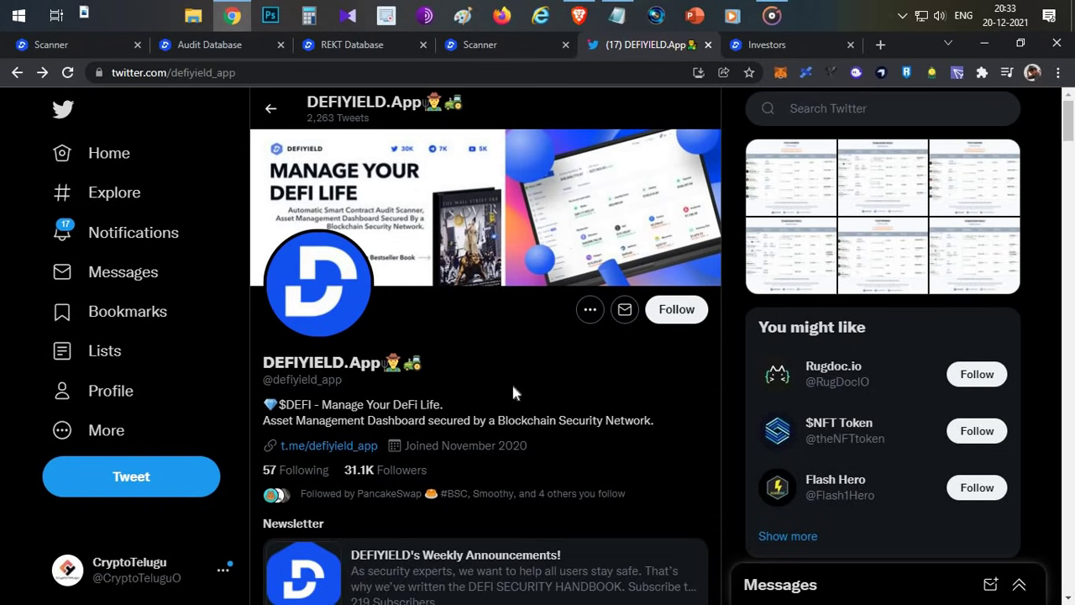
{"action": "left_click", "coordinate": [775, 48]}
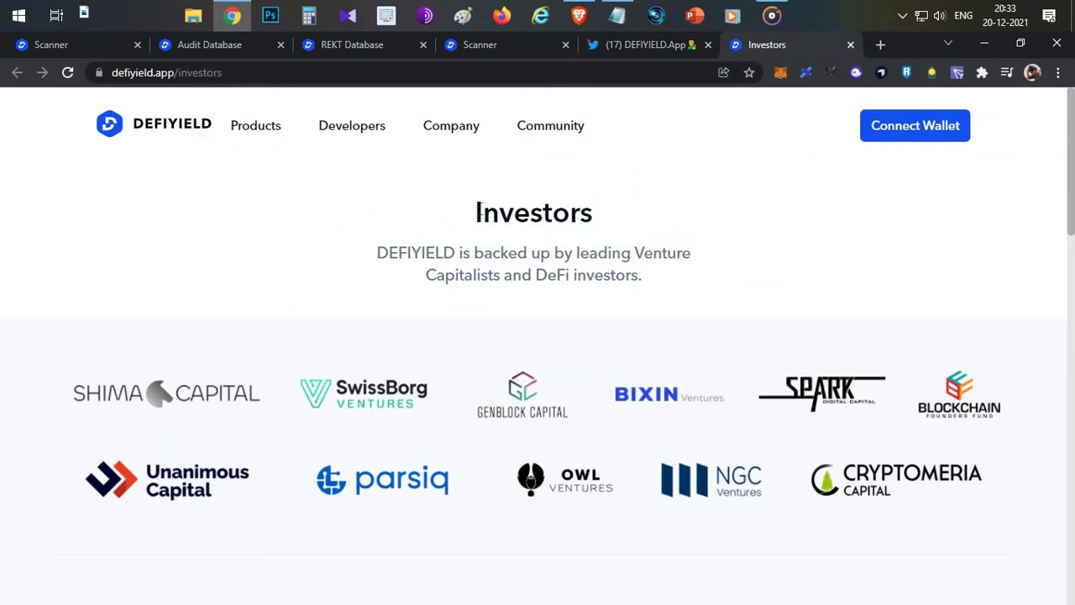
{"action": "double_click", "coordinate": [521, 212]}
{"action": "left_click", "coordinate": [515, 208]}
{"action": "scroll", "coordinate": [492, 454], "scroll_direction": "down", "scroll_amount": 8}
{"action": "double_click", "coordinate": [595, 151]}
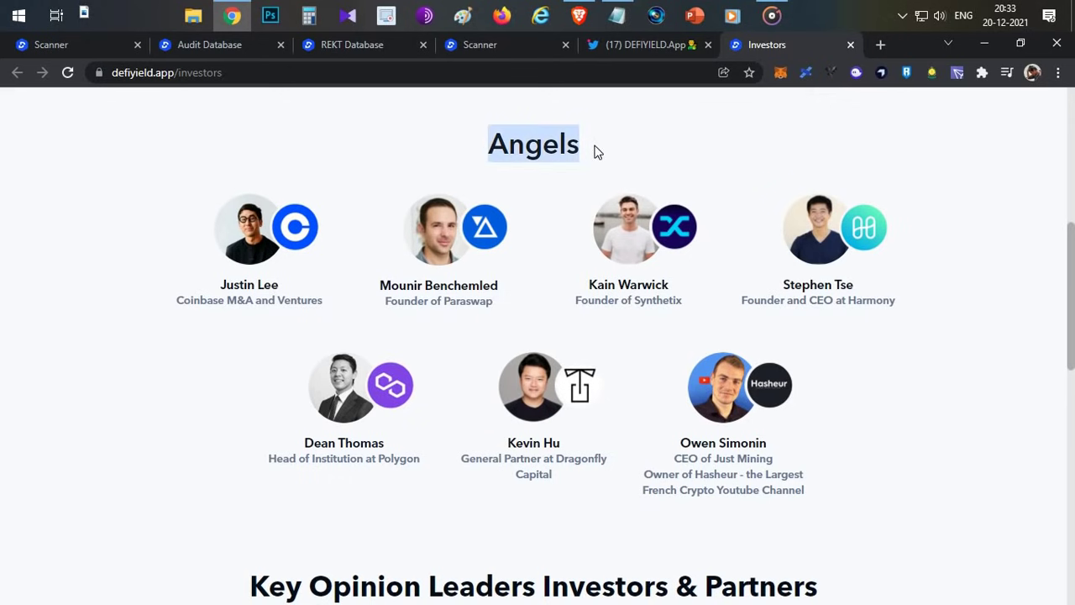
{"action": "left_click", "coordinate": [595, 151]}
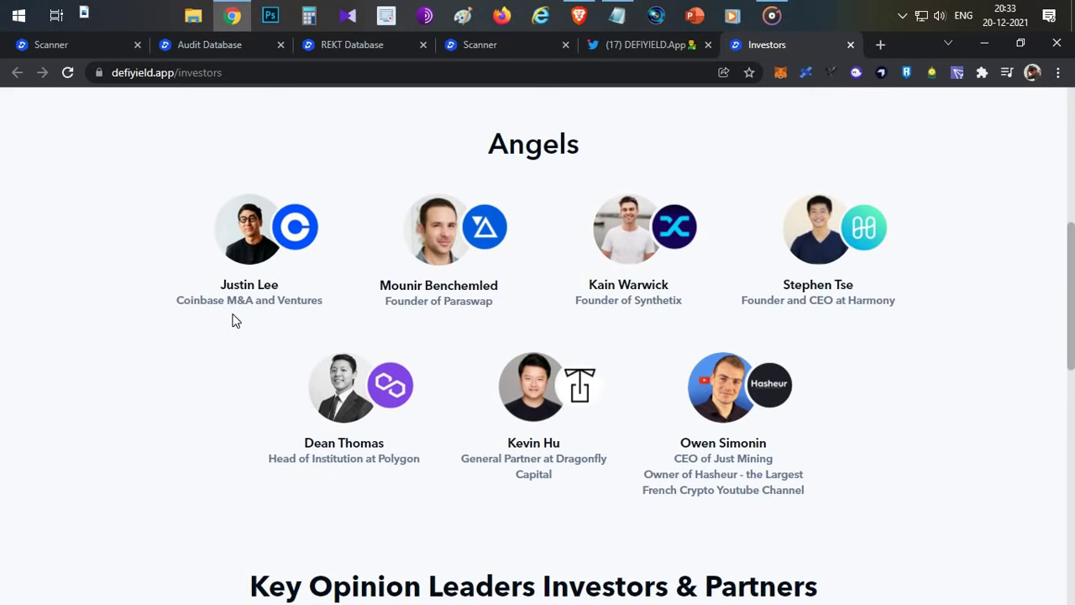
{"action": "left_click", "coordinate": [501, 299]}
{"action": "double_click", "coordinate": [873, 300]}
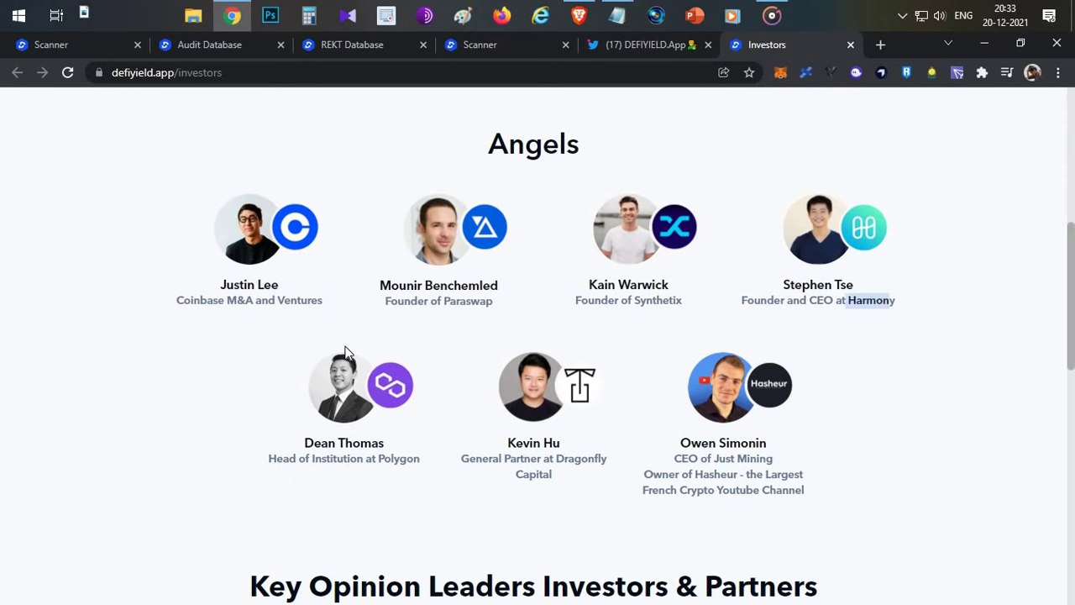
{"action": "left_click", "coordinate": [871, 427]}
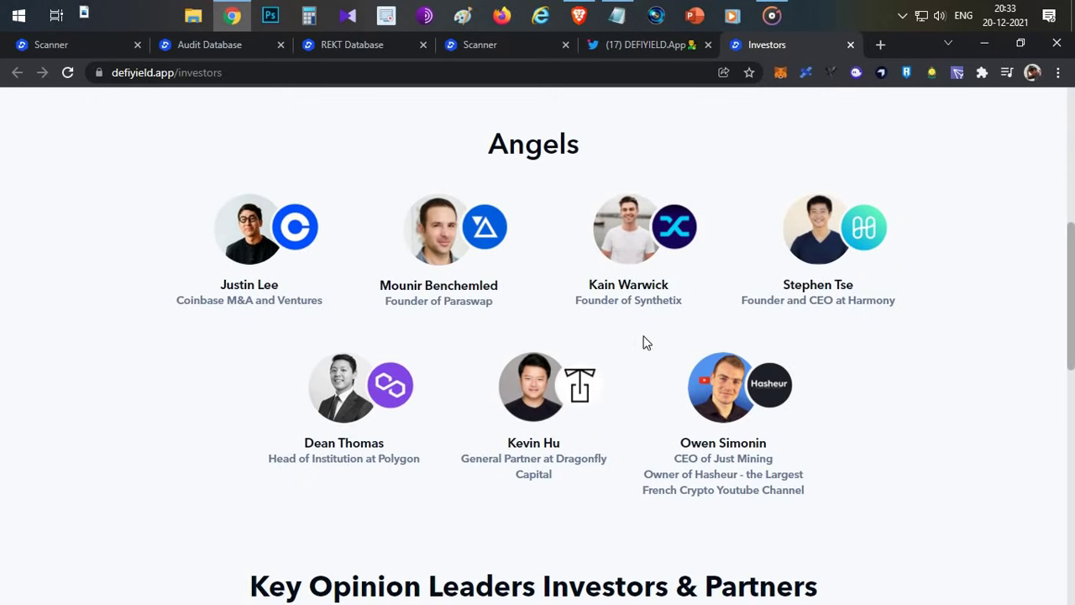
{"action": "left_click_drag", "start_coordinate": [491, 144], "coordinate": [579, 144]}
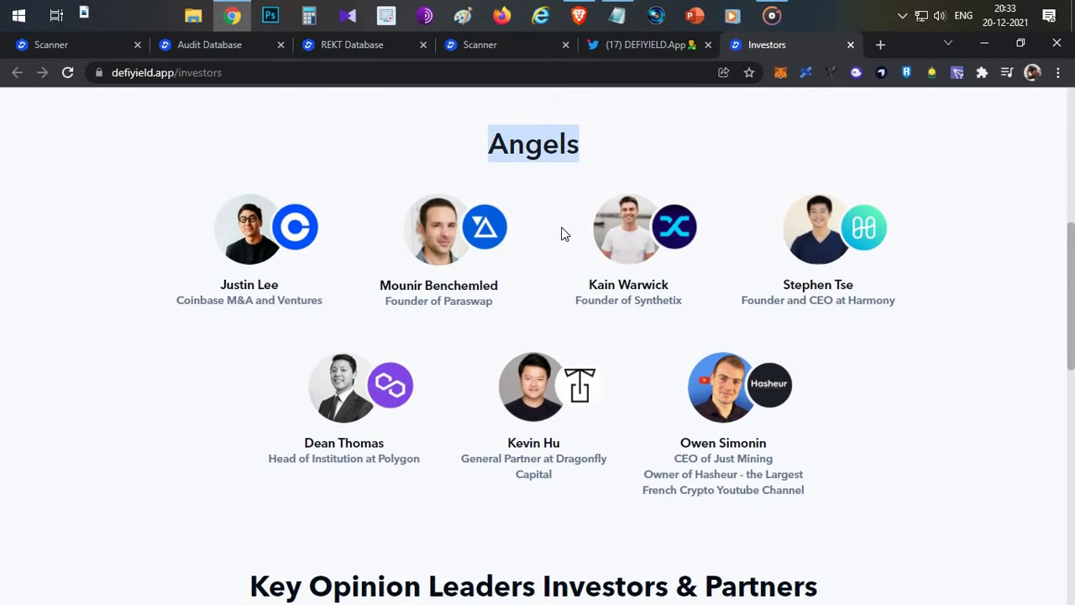
{"action": "scroll", "coordinate": [562, 226], "scroll_direction": "up", "scroll_amount": 5}
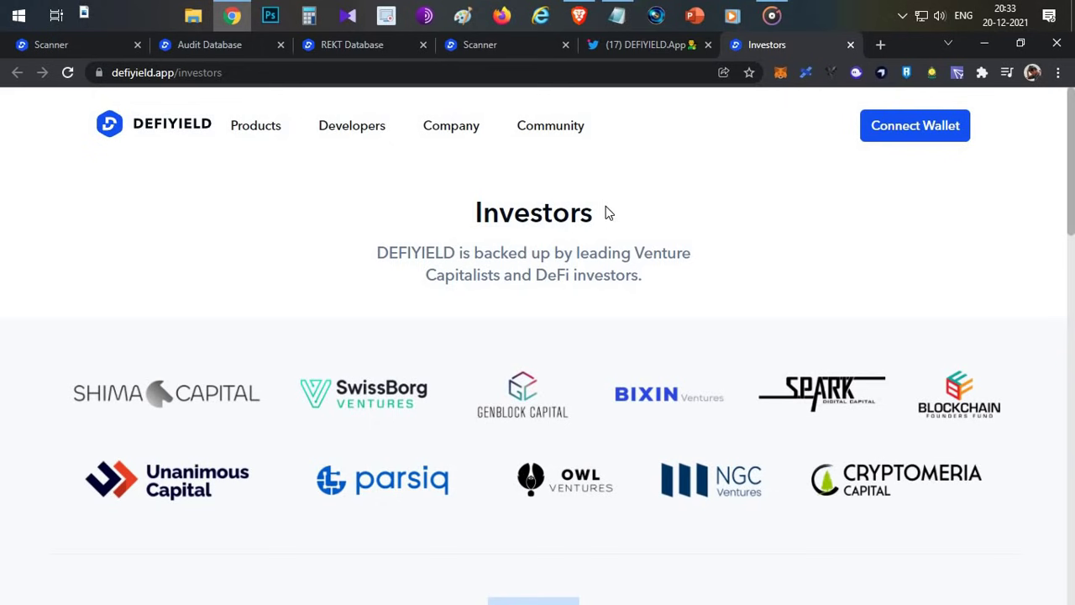
{"action": "left_click_drag", "start_coordinate": [610, 211], "coordinate": [470, 211]}
{"action": "left_click", "coordinate": [399, 229]}
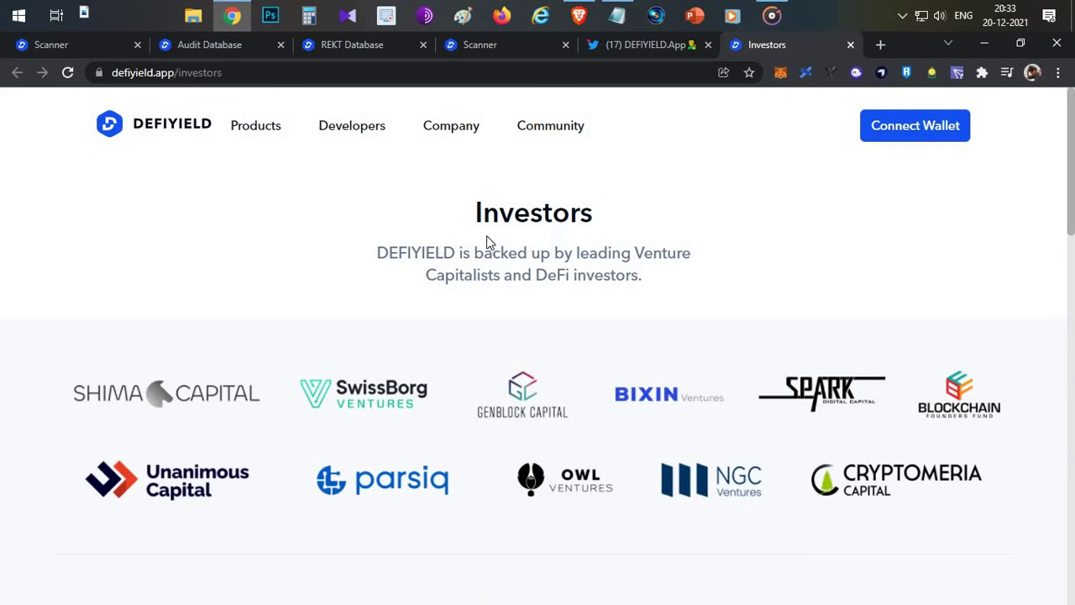
- Review the wallet dashboard's net worth and Networks balances, then switch to the CryptoHindi YouTube tab
{"action": "left_click", "coordinate": [87, 42]}
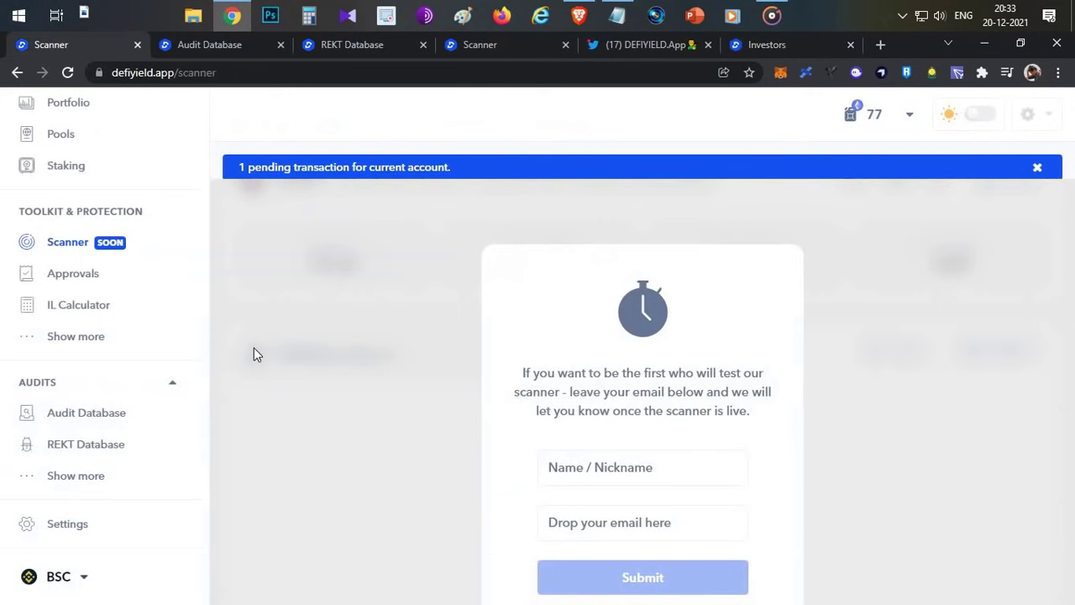
{"action": "left_click", "coordinate": [101, 274]}
{"action": "scroll", "coordinate": [89, 240], "scroll_direction": "up", "scroll_amount": 3}
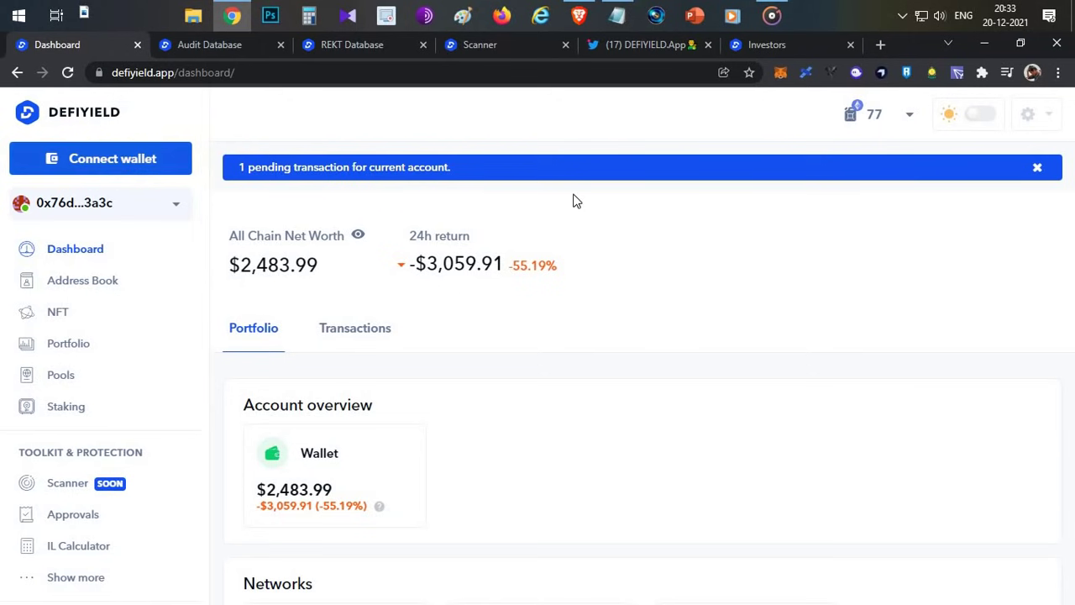
{"action": "scroll", "coordinate": [473, 413], "scroll_direction": "down", "scroll_amount": 3}
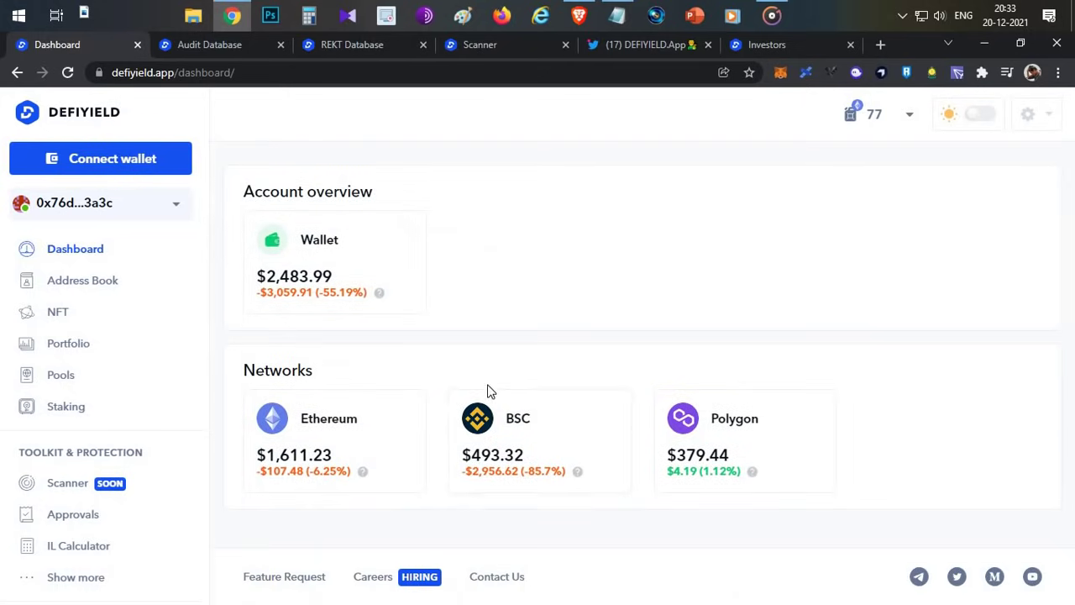
{"action": "scroll", "coordinate": [490, 389], "scroll_direction": "up", "scroll_amount": 3}
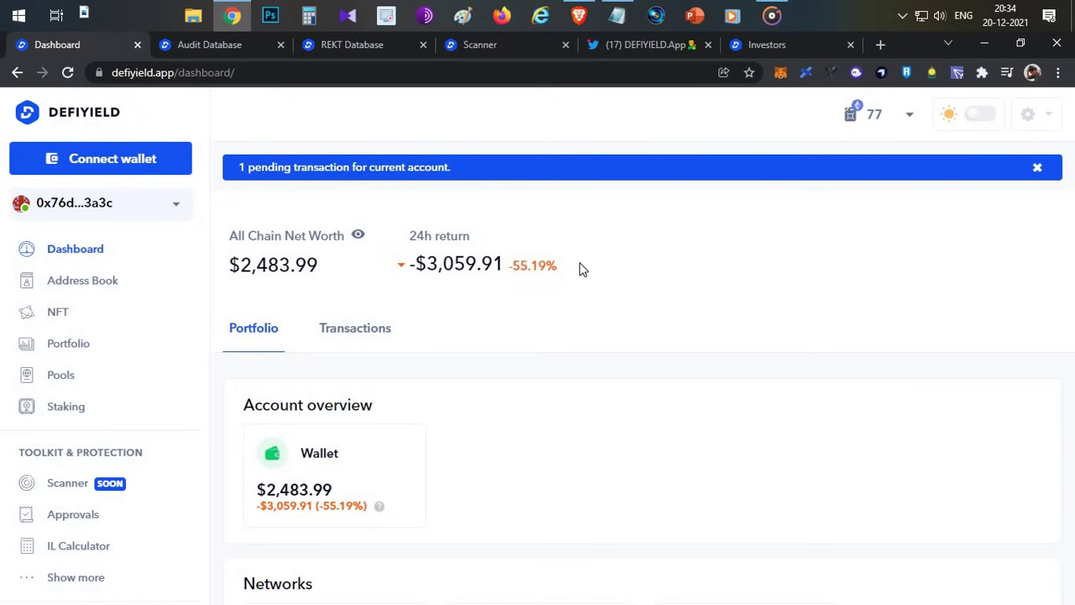
{"action": "key", "text": "alt+Tab"}
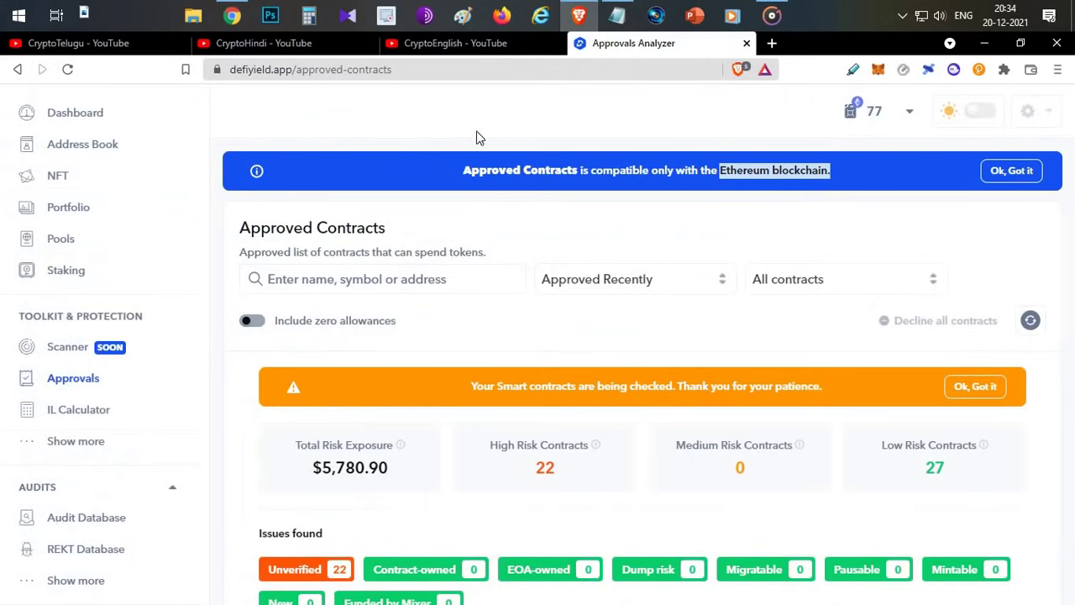
{"action": "left_click", "coordinate": [306, 44]}
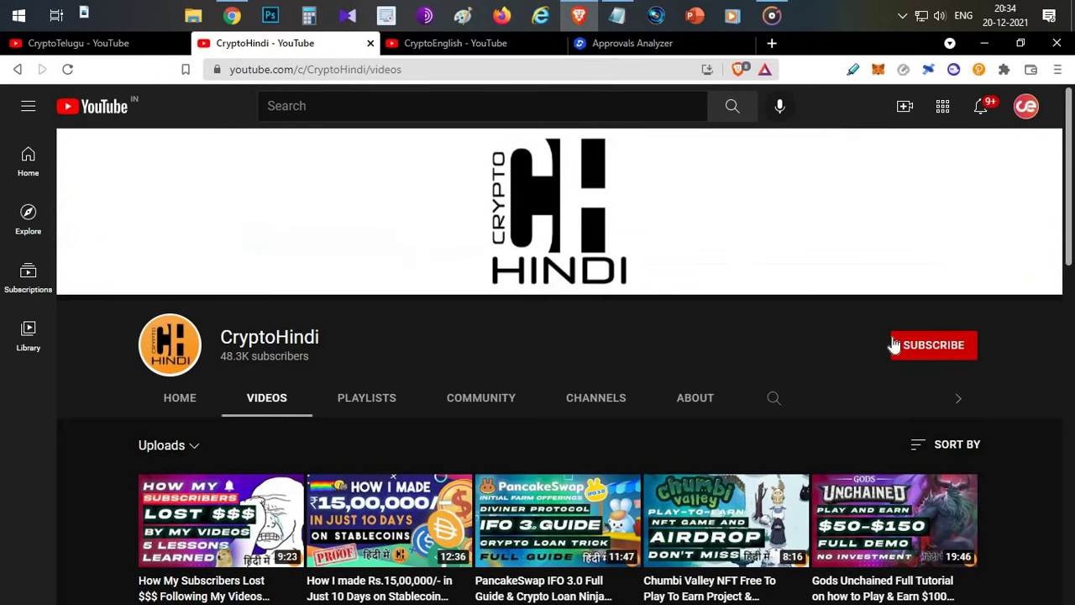